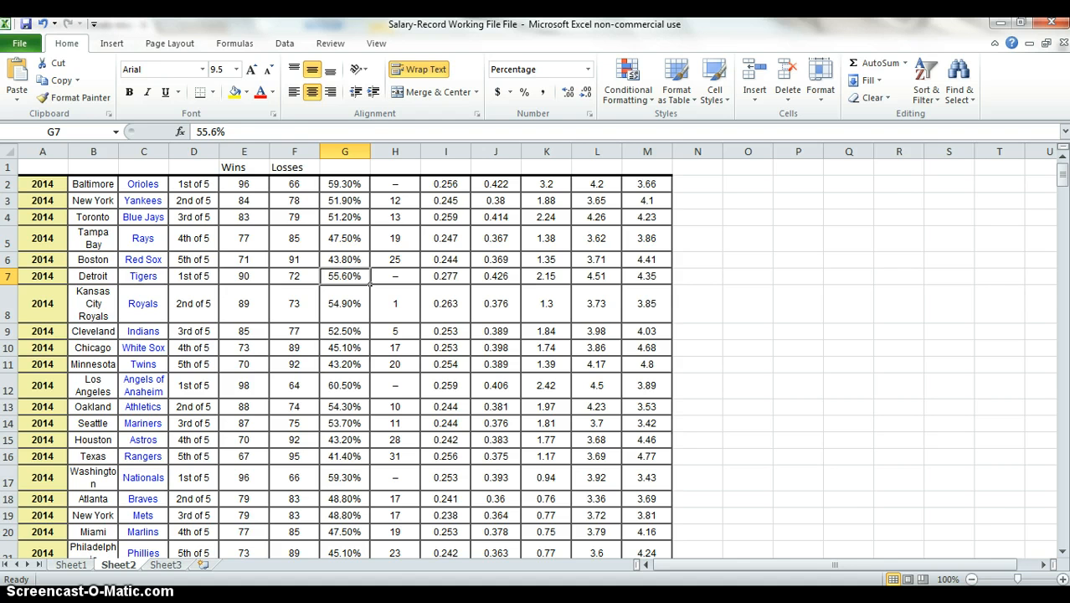
Look over the team names and salary figures at the beginning of Sheet1.
key("ctrl+Page_Up")
key("ctrl+Up")
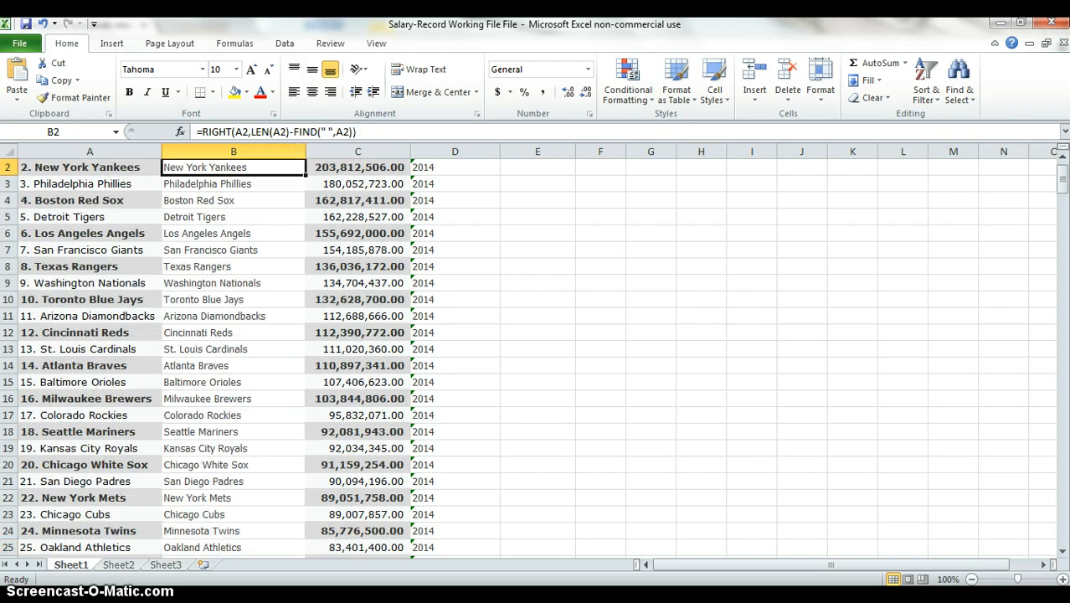
key("Up")
key("Right")
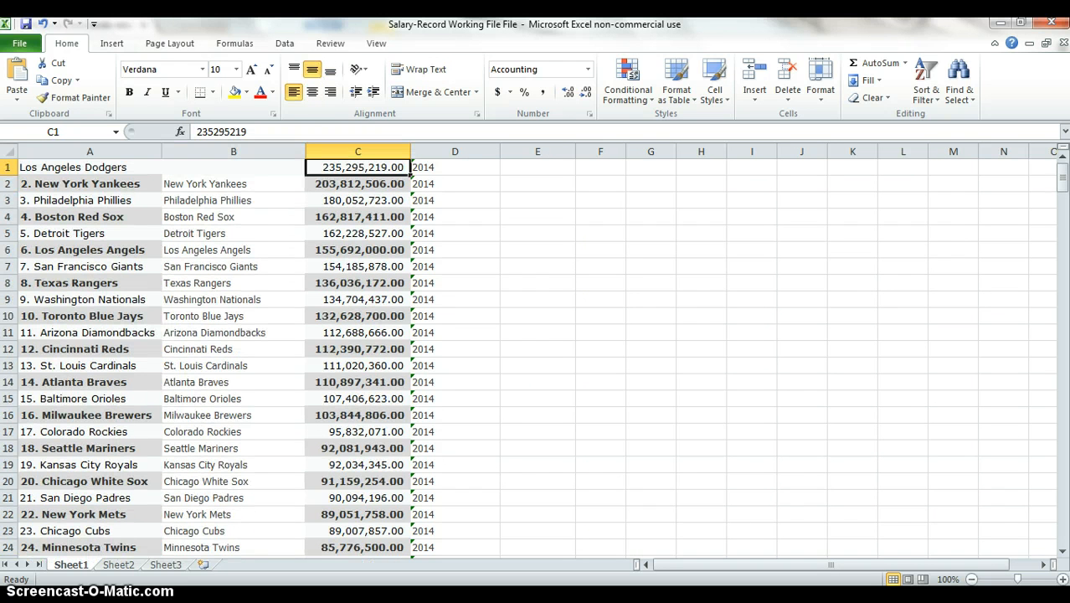
key("Left")
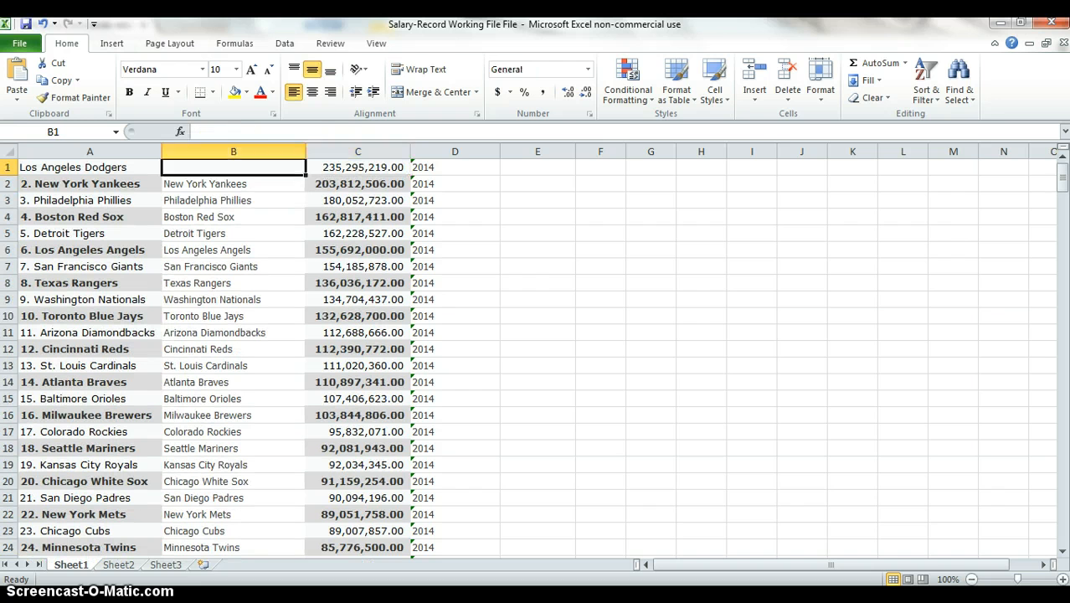
key("Down")
key("Right")
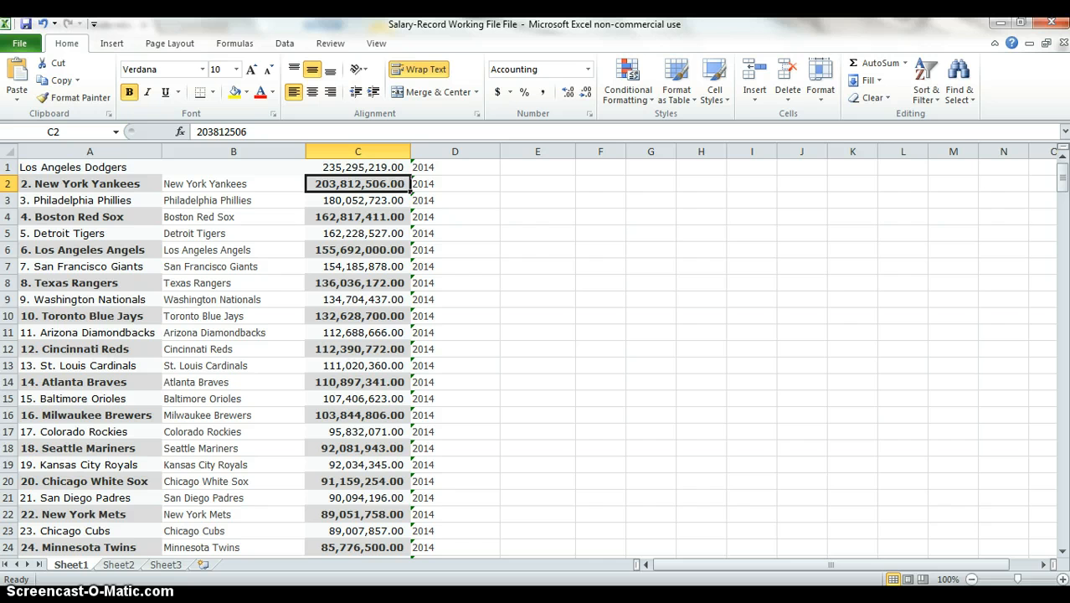
Rename the Sheet1 worksheet as Payroll.
key("alt")
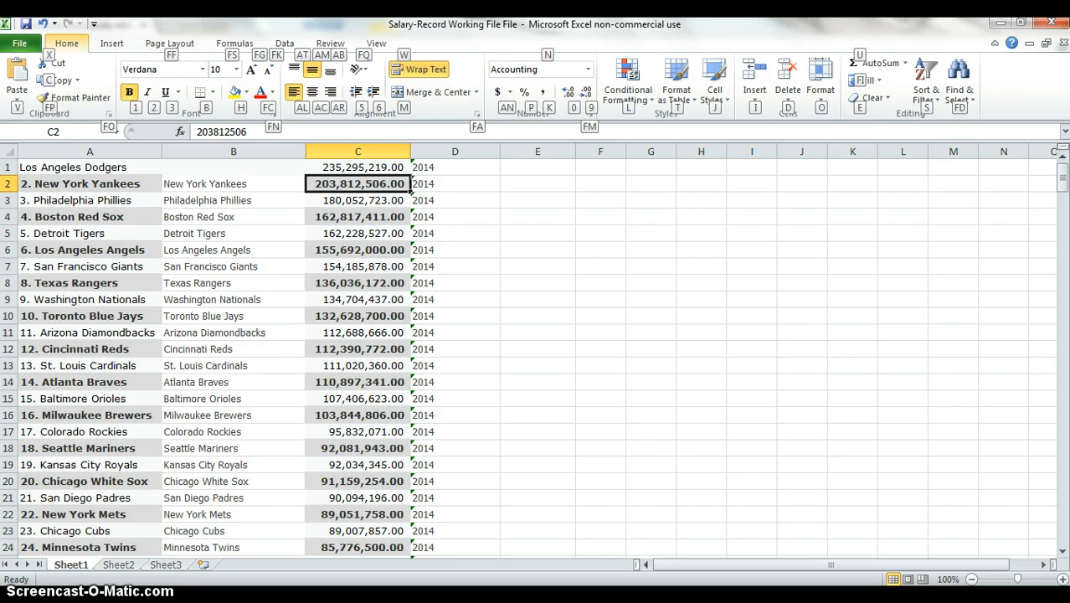
key("h")
key("o")
key("r")
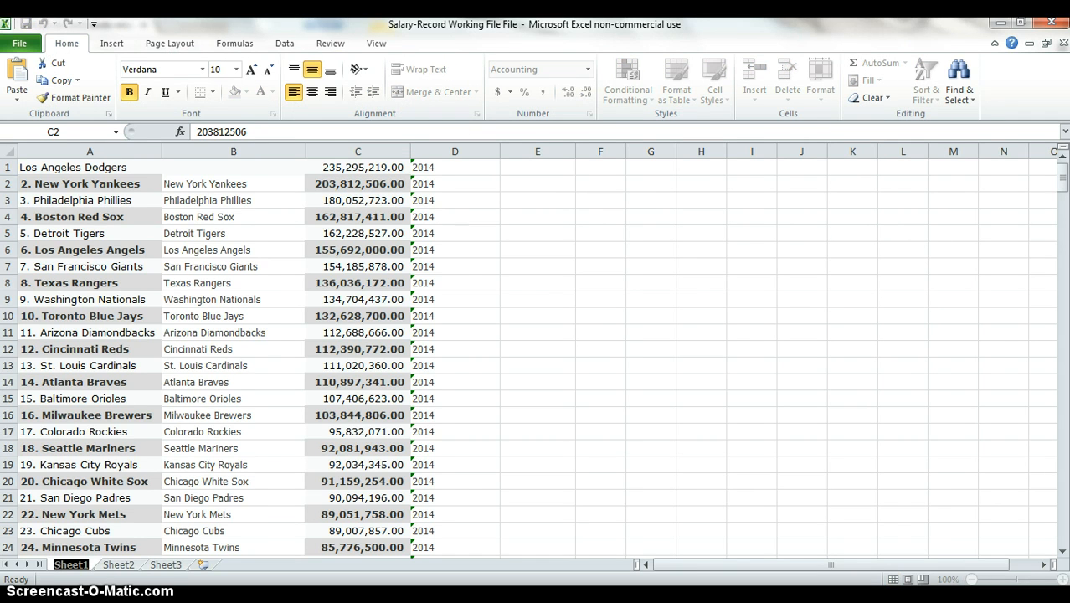
type("Payroll")
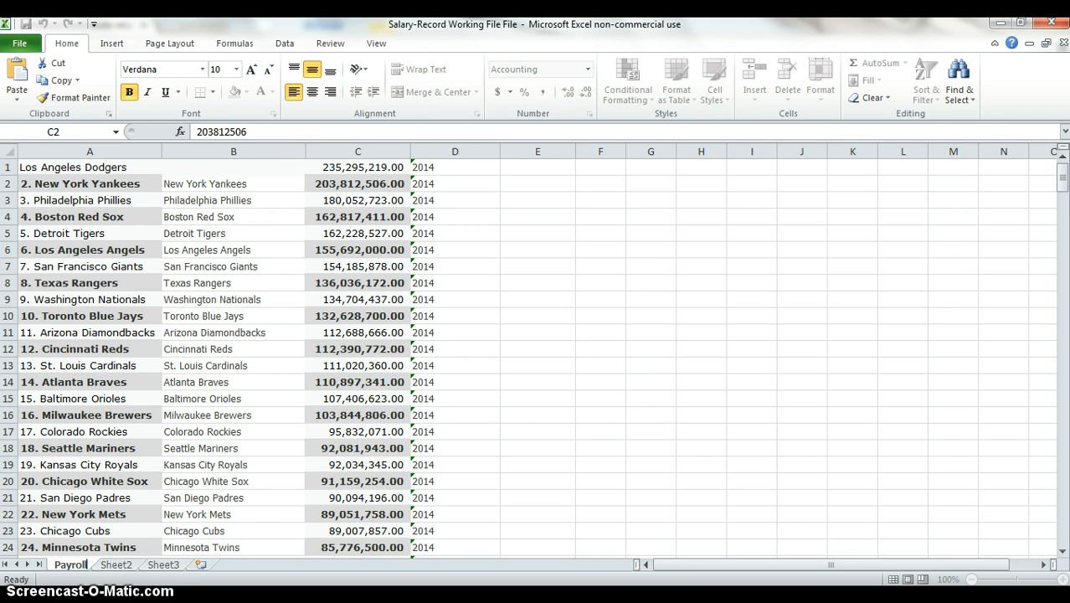
key("Return")
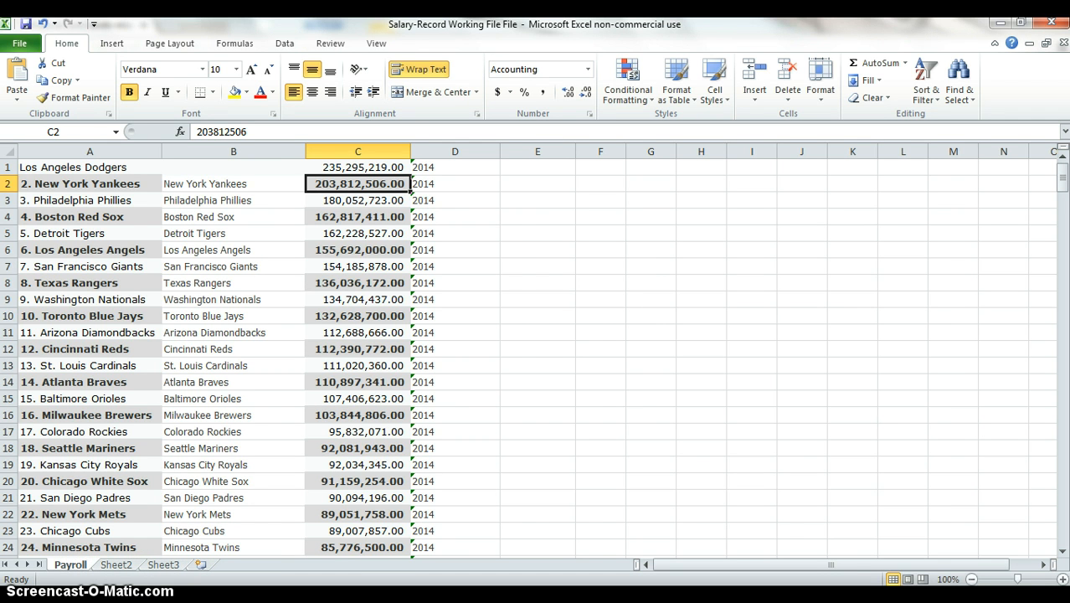
Rename the Sheet2 worksheet as Historical Standings.
key("ctrl+Page_Down")
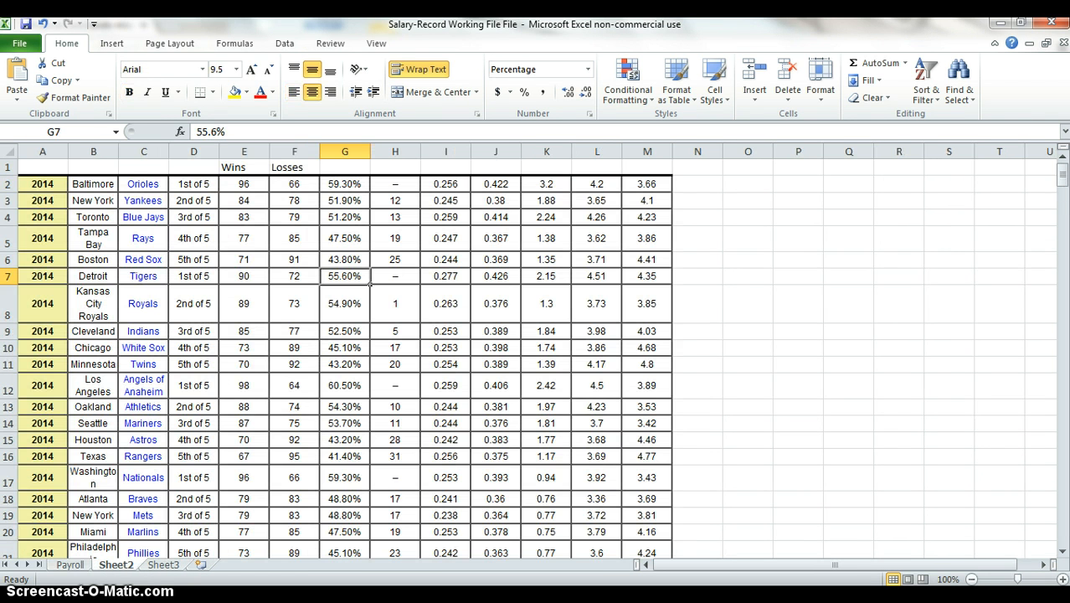
key("alt+h")
key("o")
key("r")
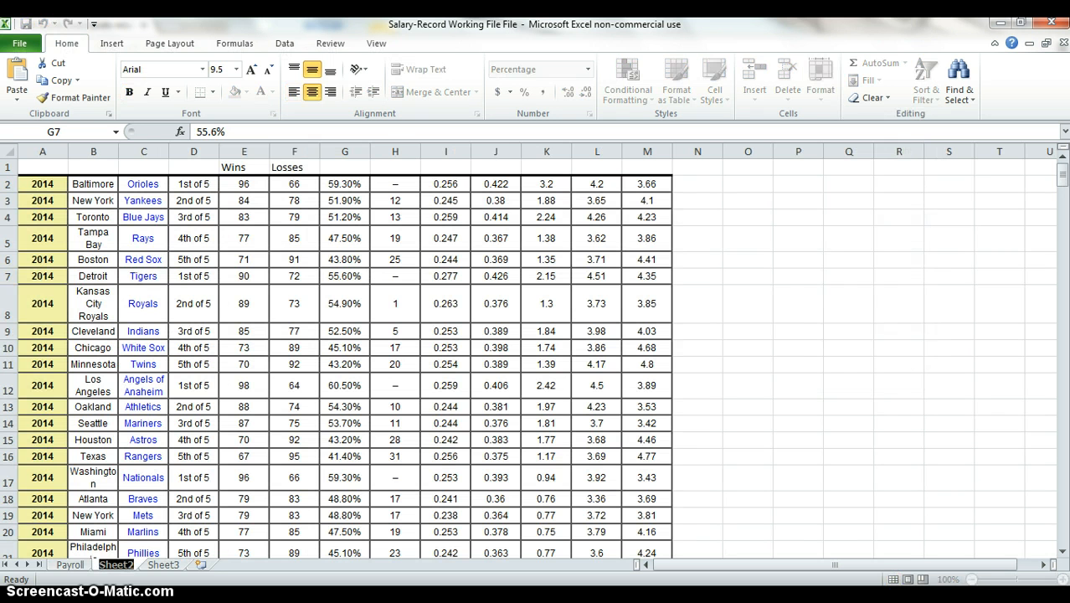
key("BackSpace")
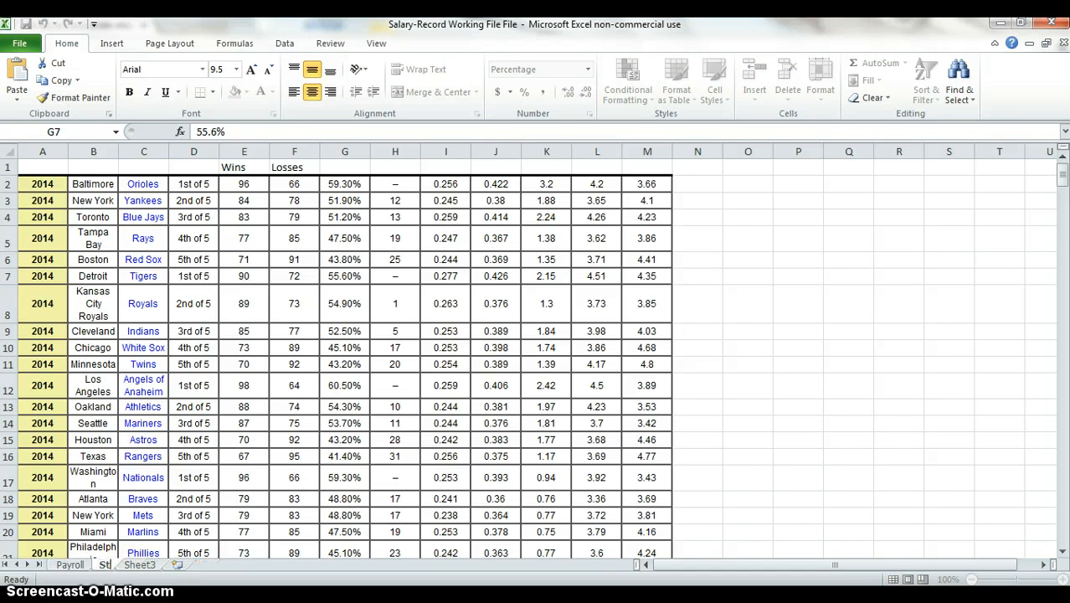
type("Histor")
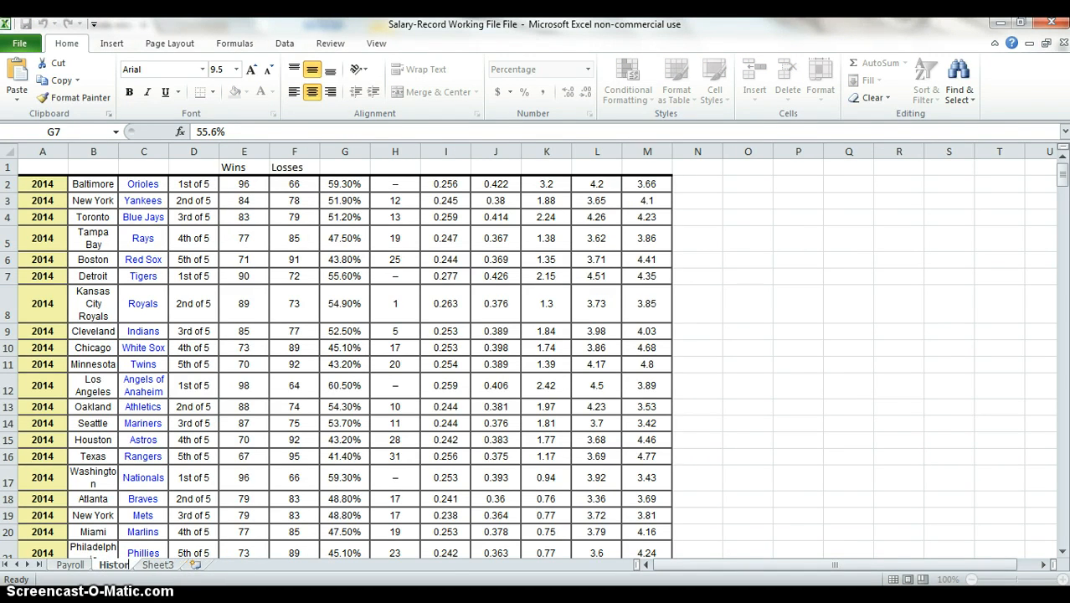
type("ical Standings")
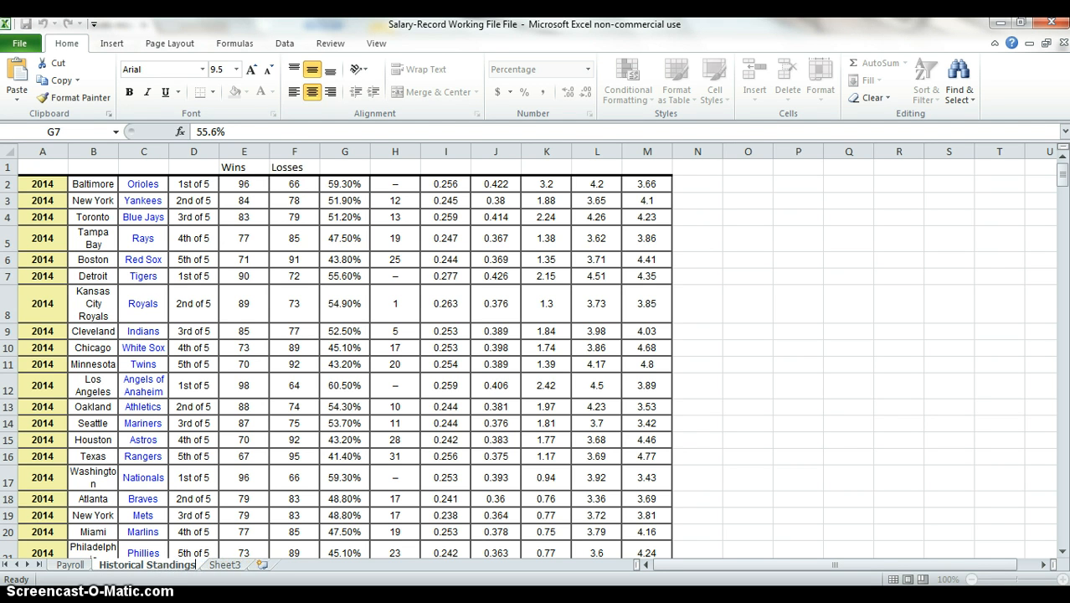
key("Return")
Examine the year and city columns on the Historical Standings sheet.
key("Left")
key("Left")
key("Left")
key("Left")
key("Left")
key("Left")
key("Up")
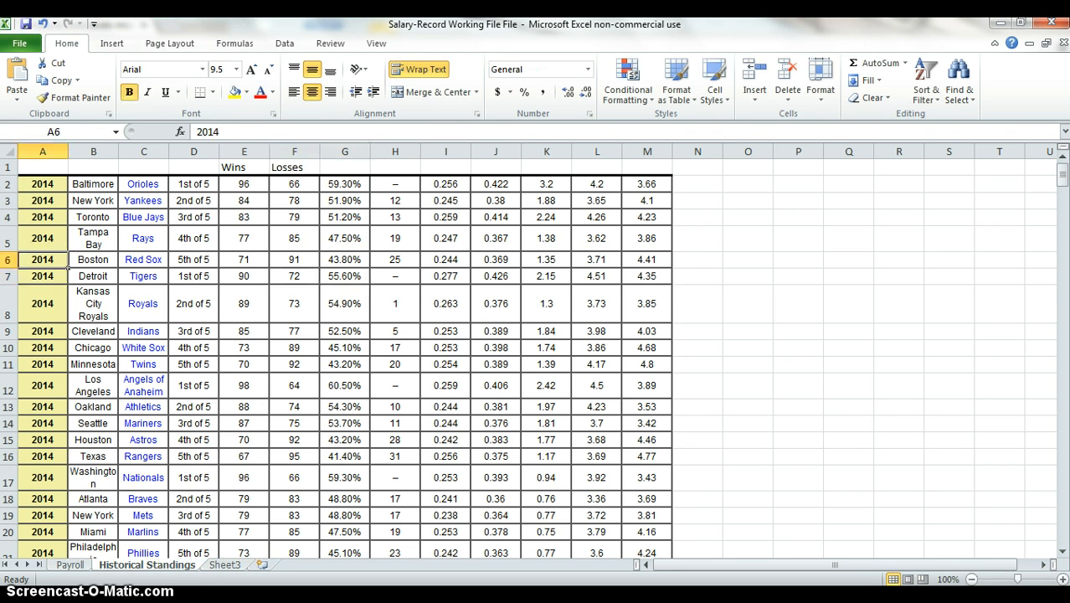
key("Right")
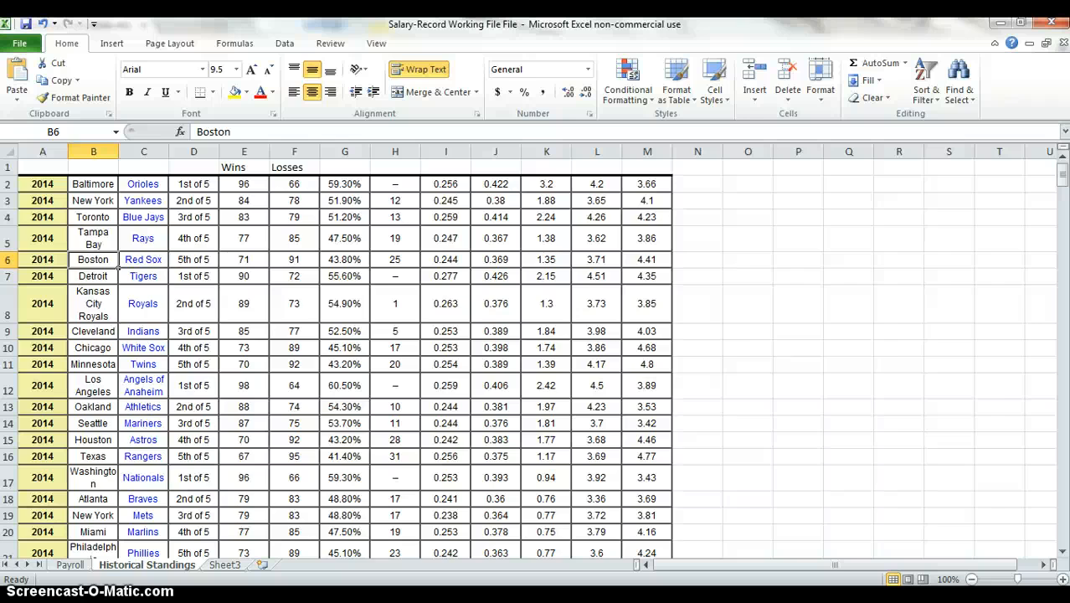
Compare the full team names in Payroll column B with the separate city and nickname columns in Historical Standings.
left_click(70, 564)
left_click(89, 184)
left_click(234, 184)
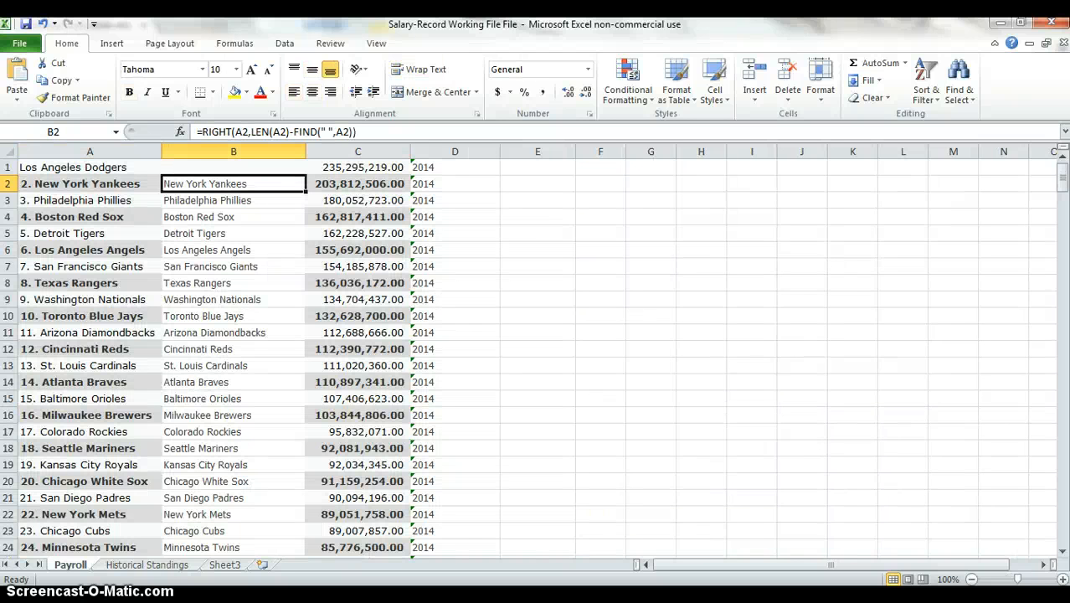
key("Down")
key("Down")
key("Down")
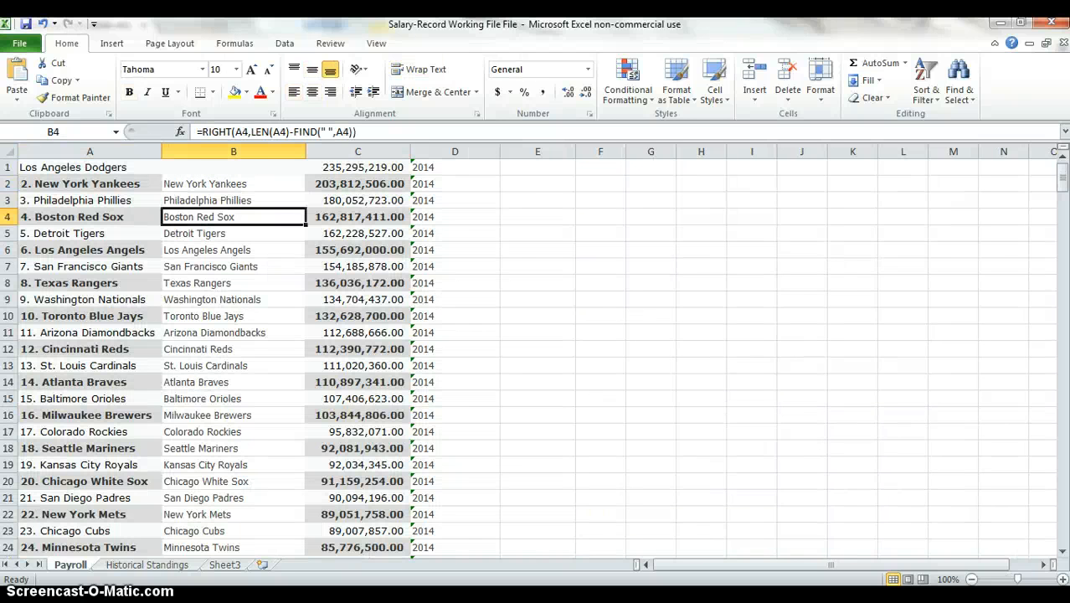
key("ctrl+Page_Down")
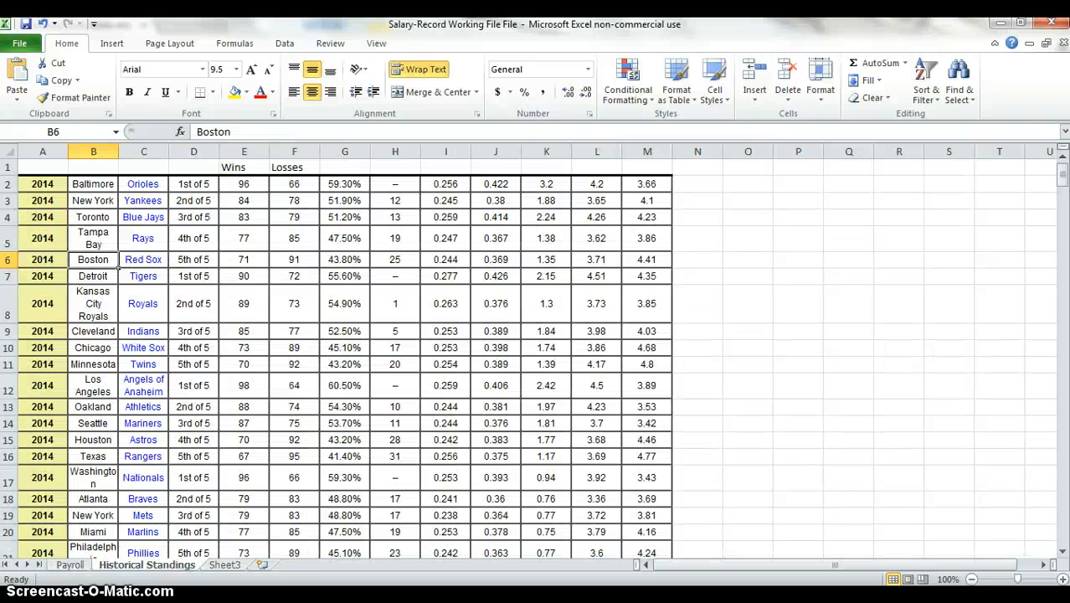
key("ctrl+Page_Up")
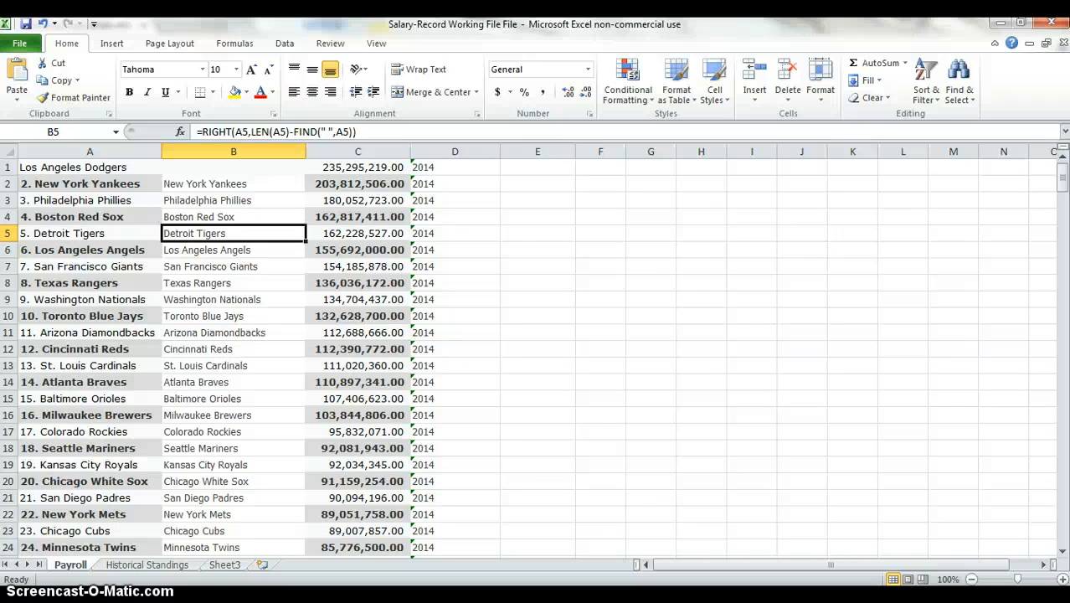
key("ctrl+Page_Down")
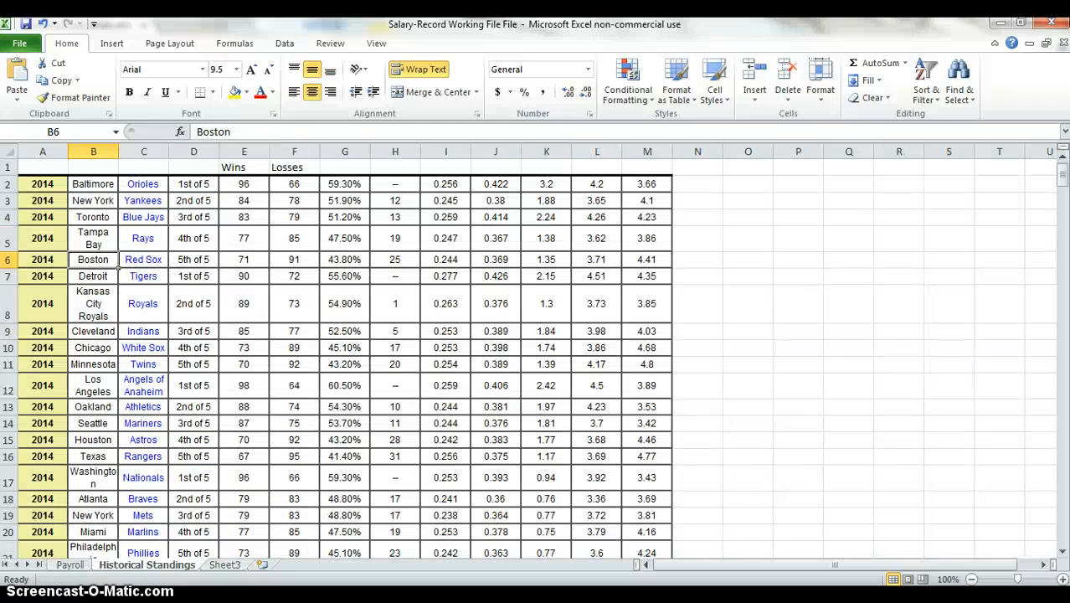
left_click(143, 260)
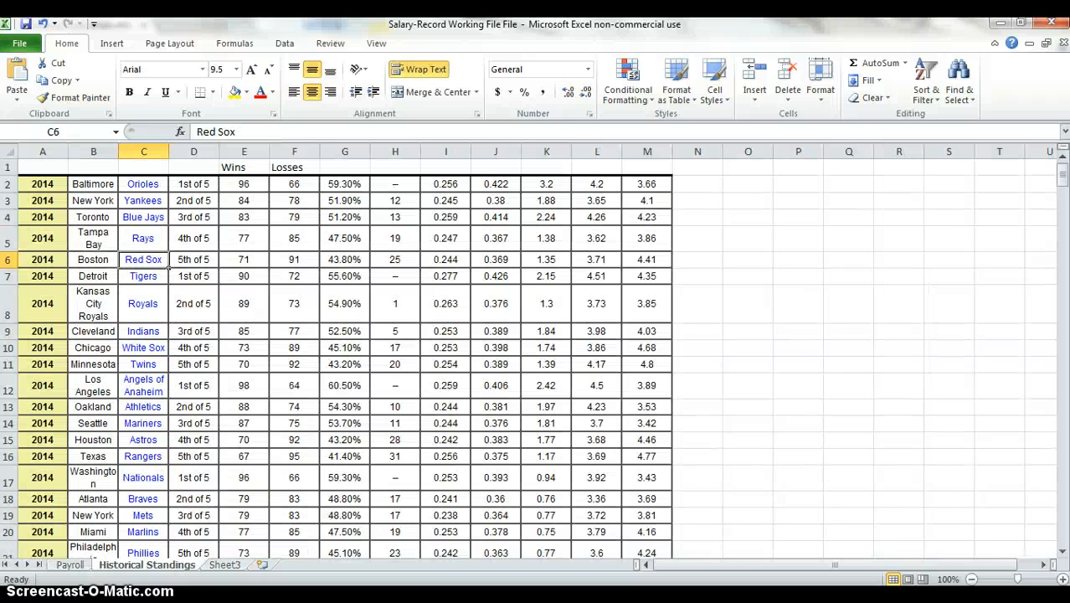
left_click(93, 260)
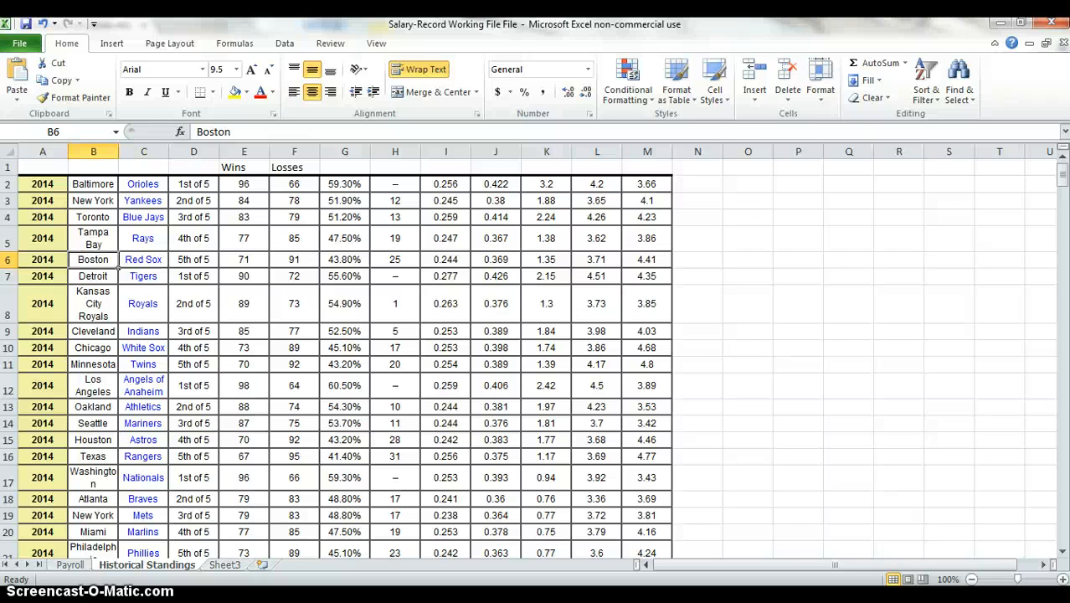
left_click(143, 260)
Insert a blank column before the city column B on the Historical Standings sheet.
left_click(93, 260)
key("ctrl+space")
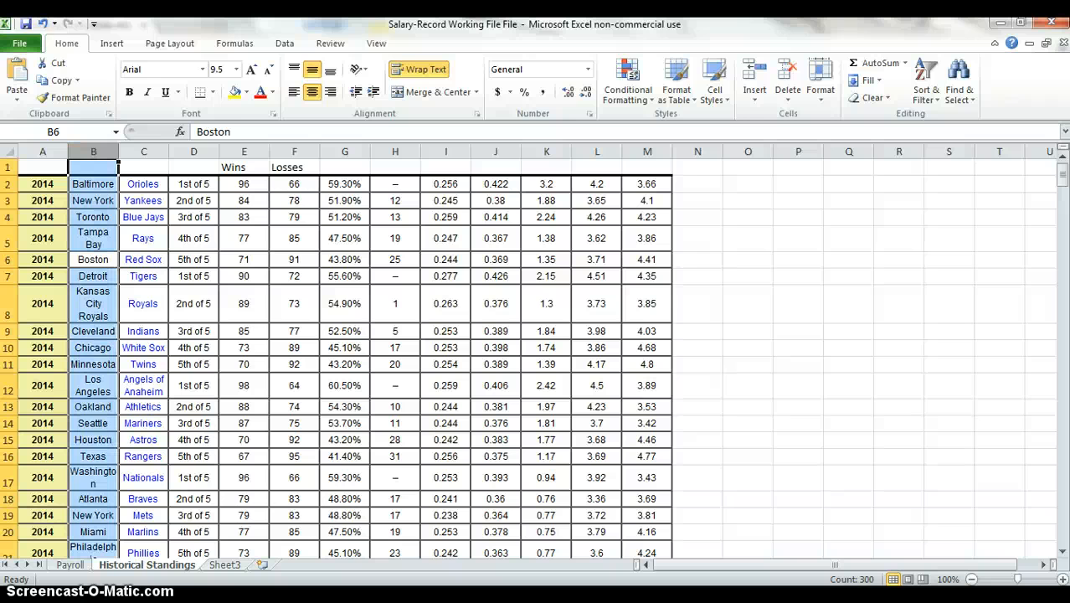
key("ctrl+shift+plus")
key("Up")
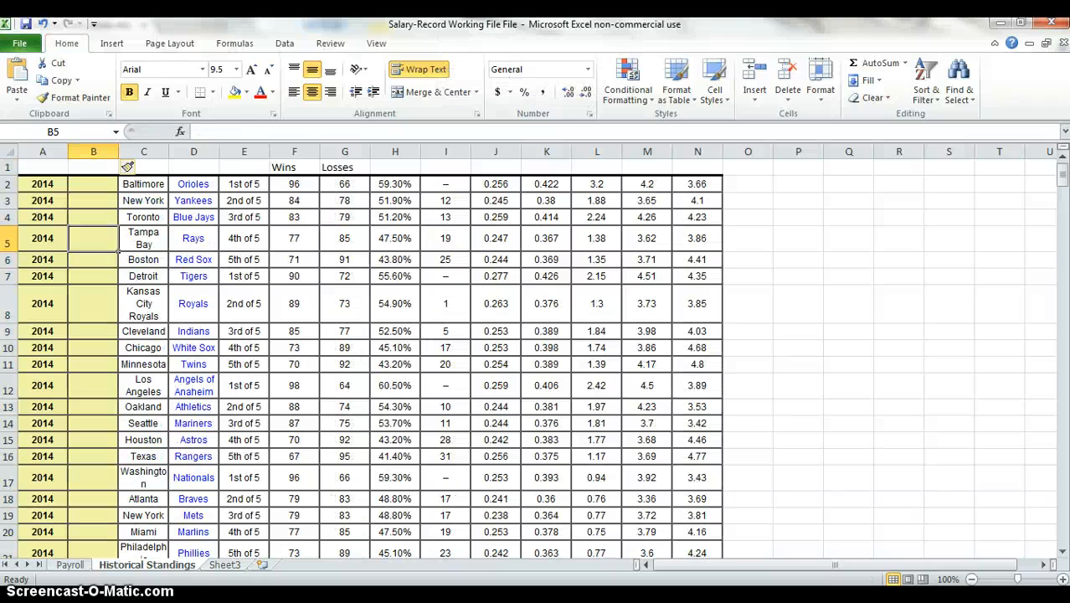
key("Down")
key("Up")
Remove all cell borders from the entire Historical Standings sheet.
key("ctrl+a")
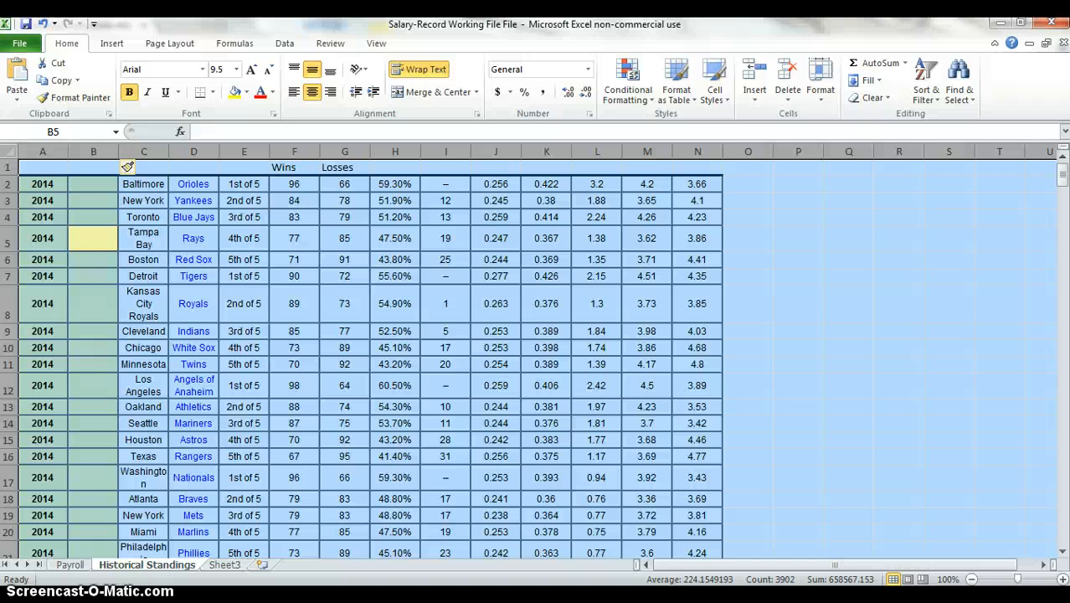
key("alt")
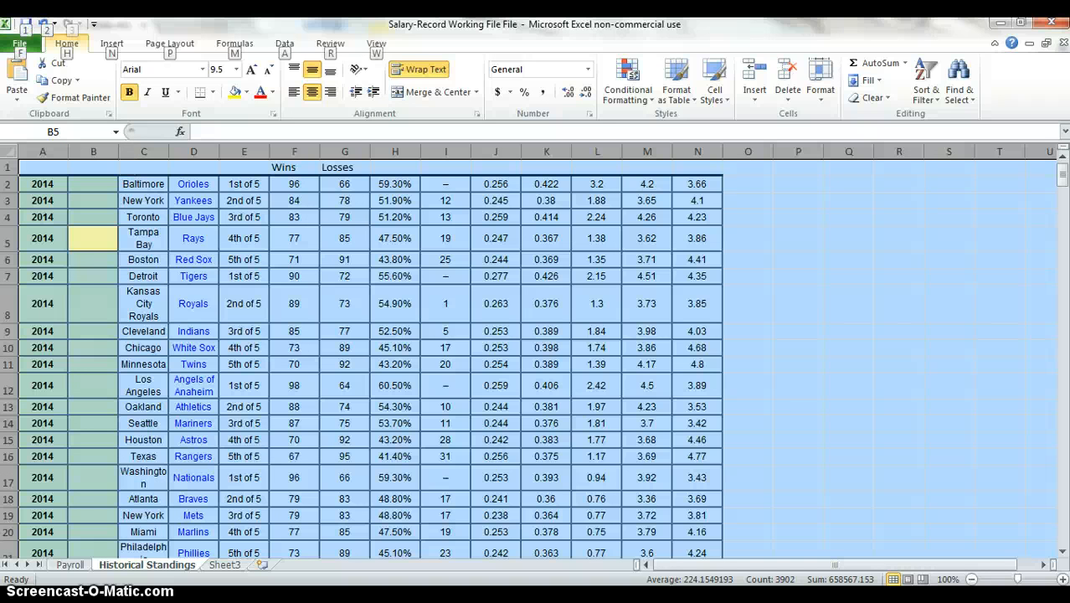
key("h")
key("b")
key("n")
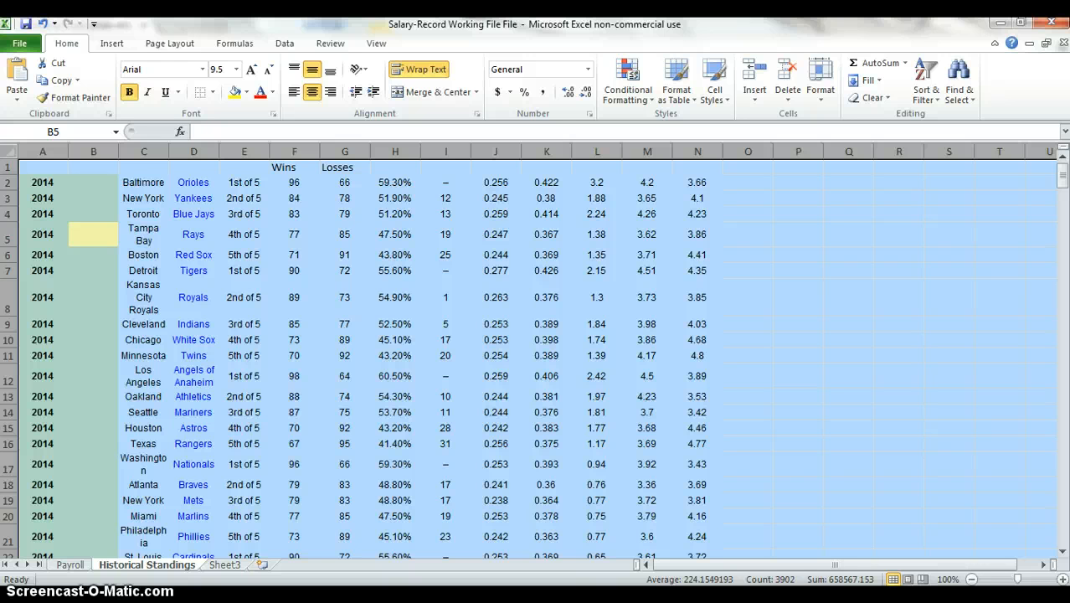
Set the font color of the whole Historical Standings sheet to Automatic.
key("alt")
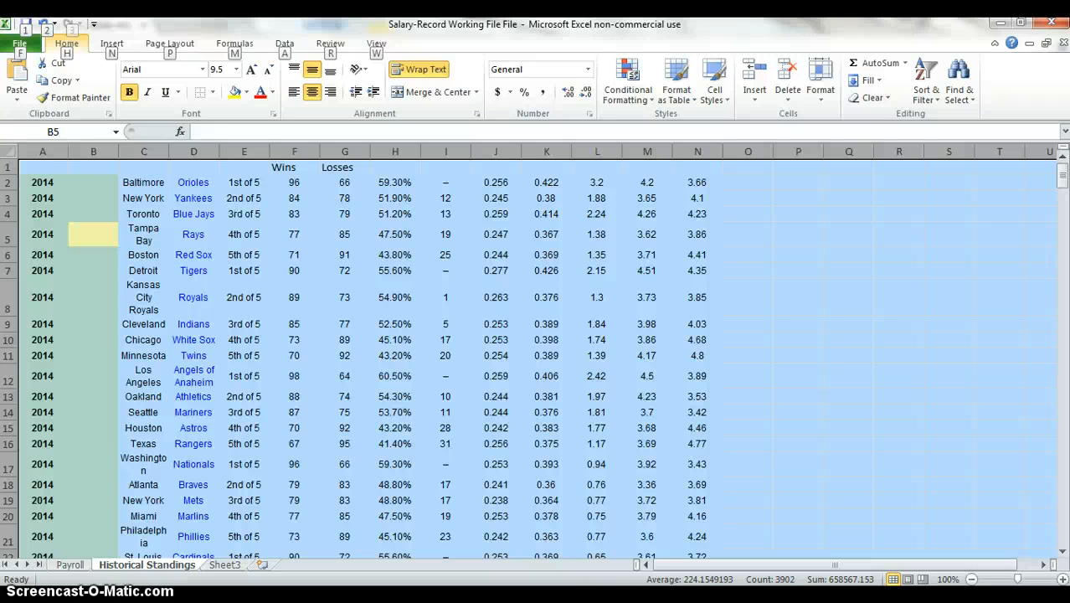
key("h")
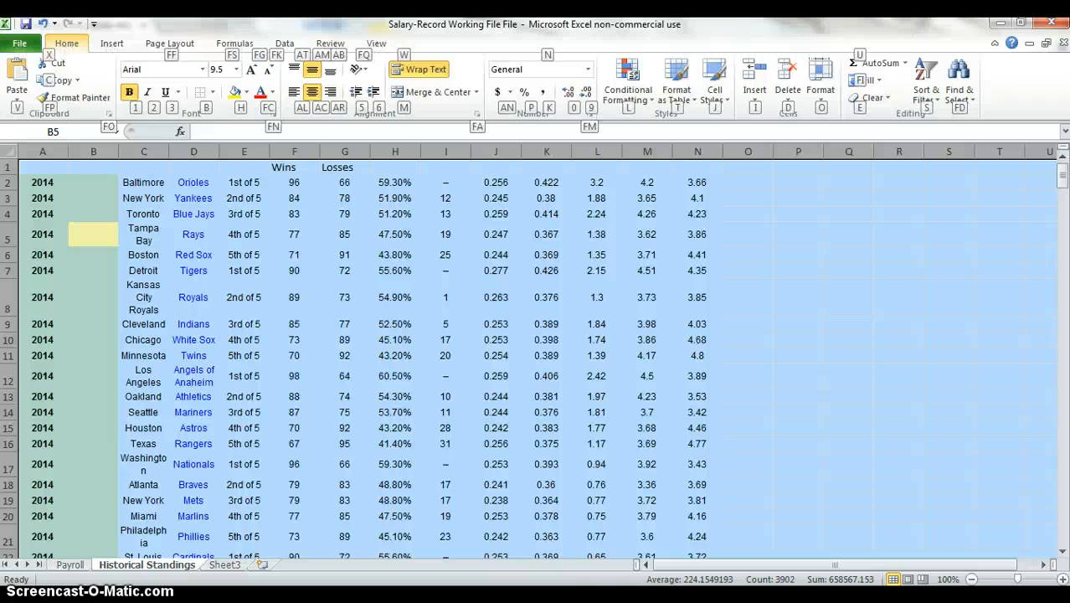
key("f")
key("c")
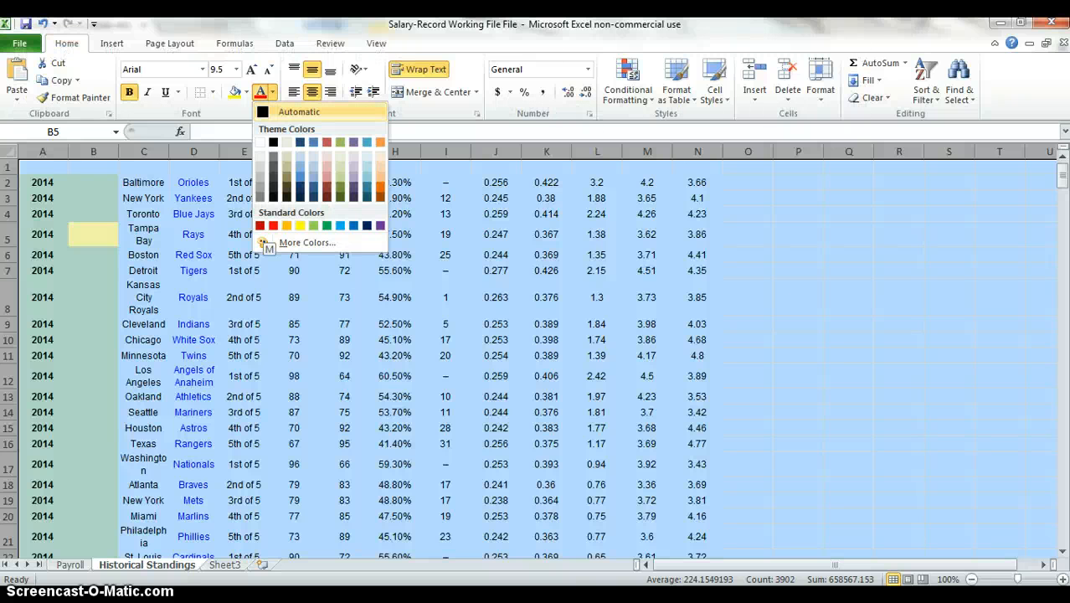
key("Return")
key("Left")
key("Right")
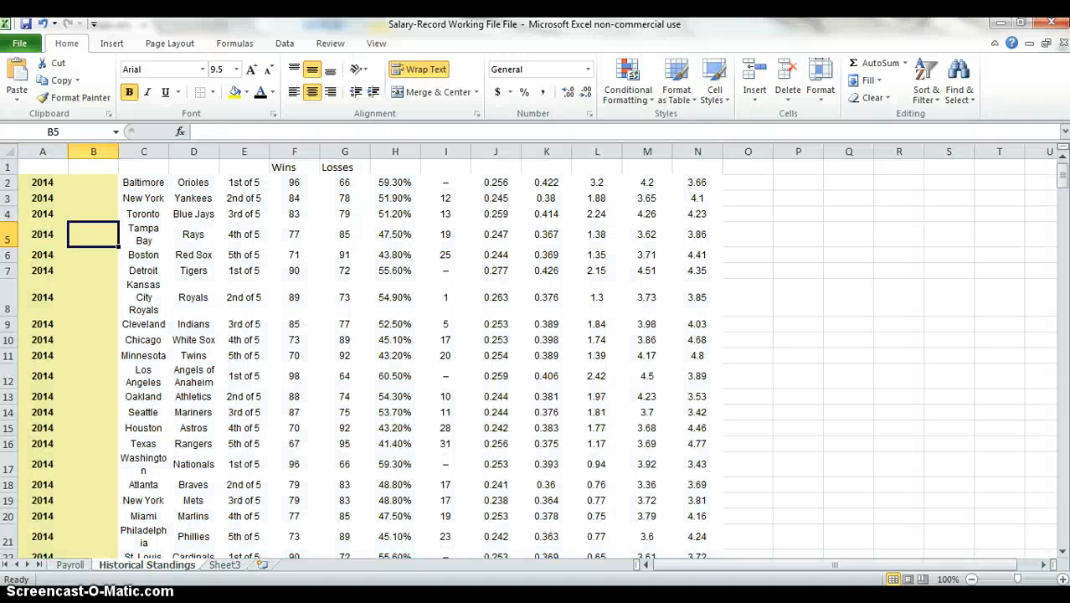
key("Up")
key("Up")
key("Left")
key("Right")
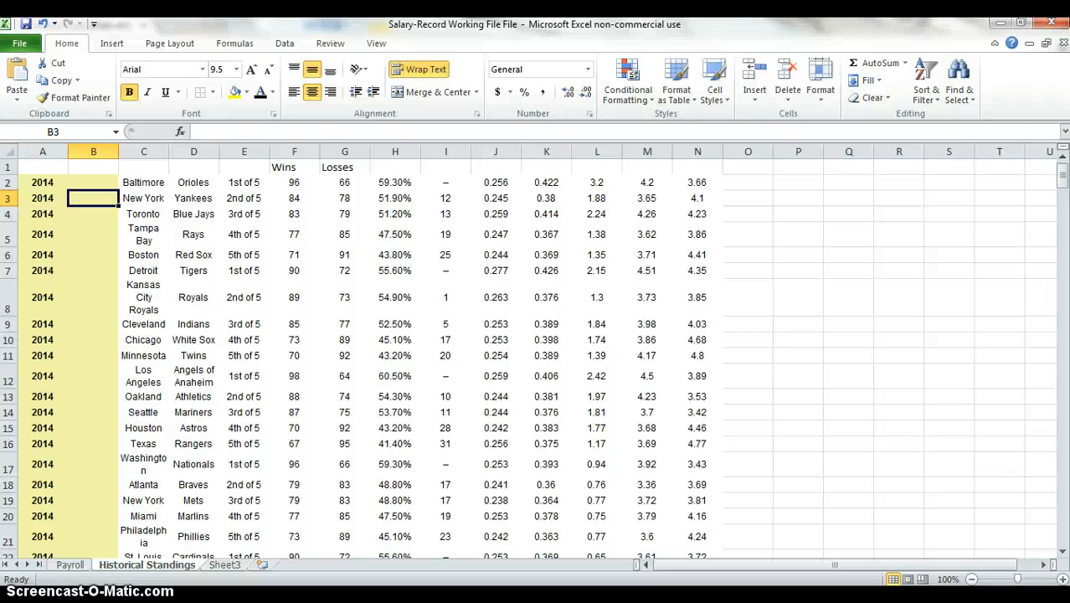
key("ctrl+a")
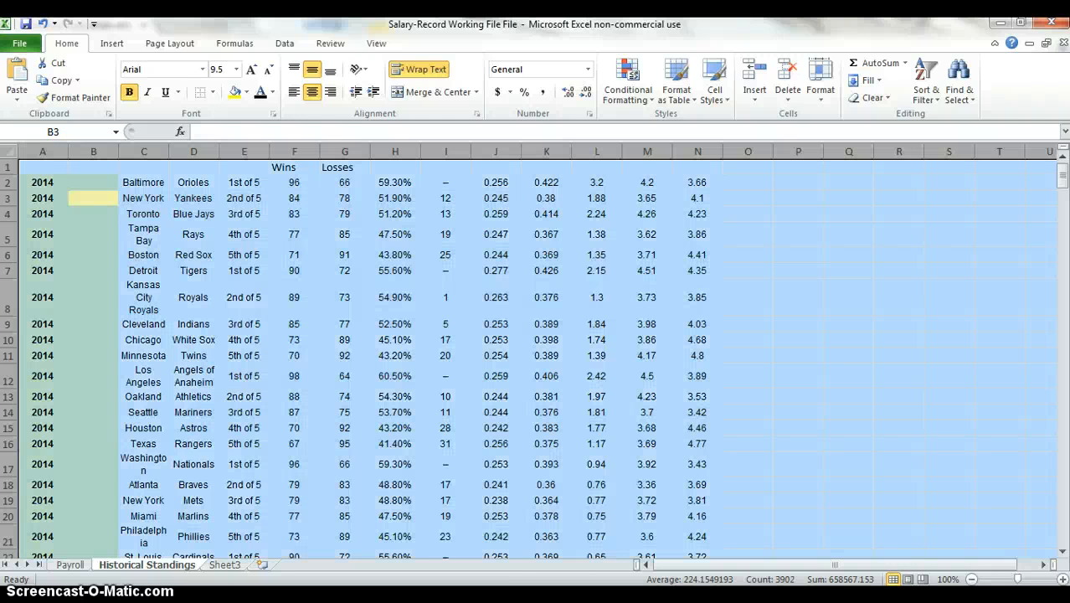
key("alt")
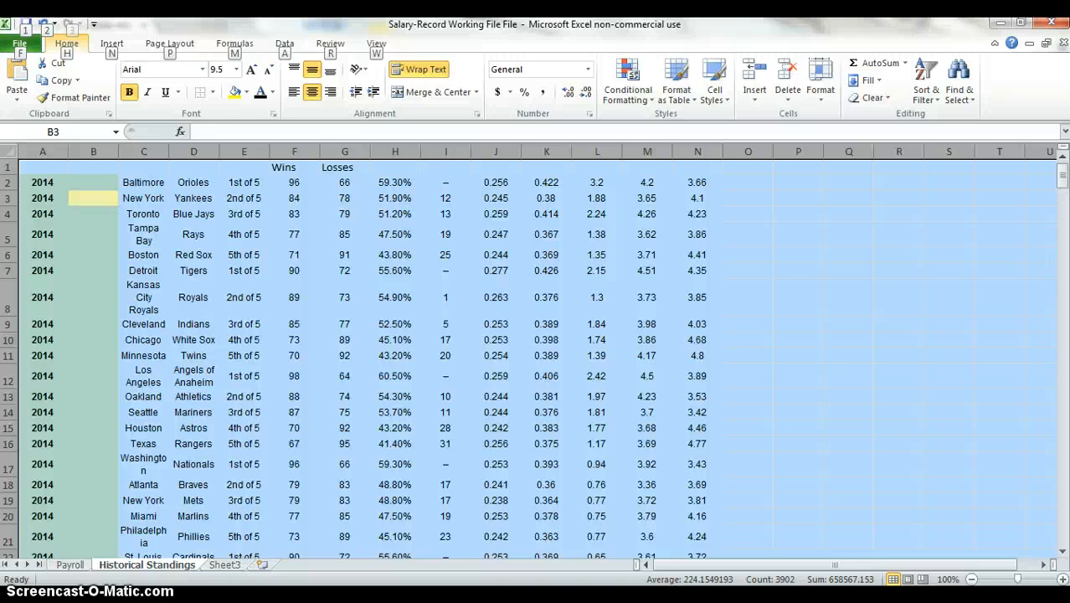
key("Escape")
key("Left")
key("Down")
key("Right")
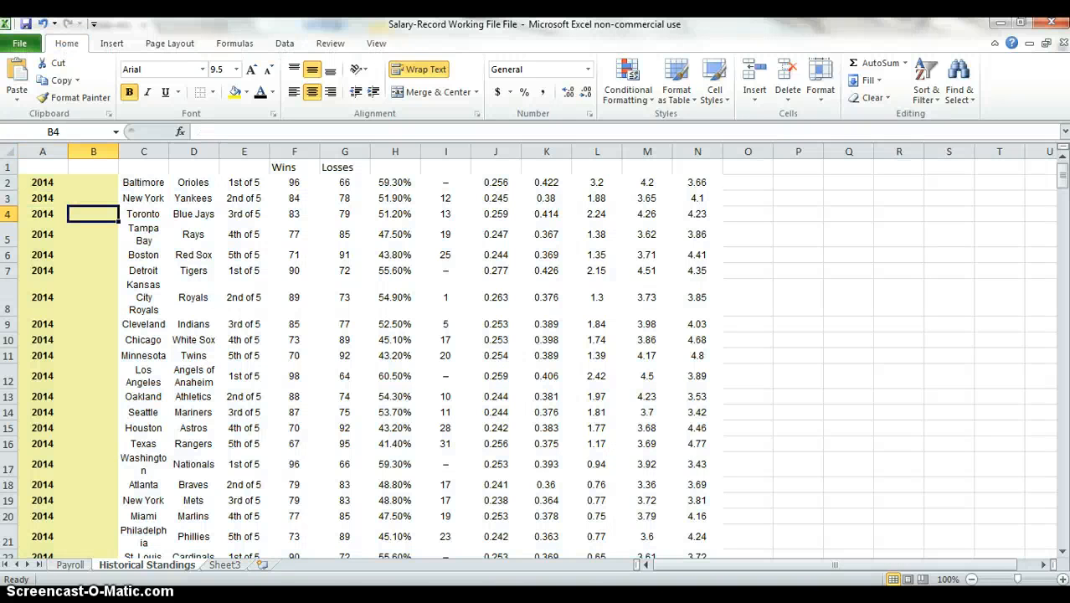
Remove the fill color from every cell on the Historical Standings sheet.
key("ctrl+a")
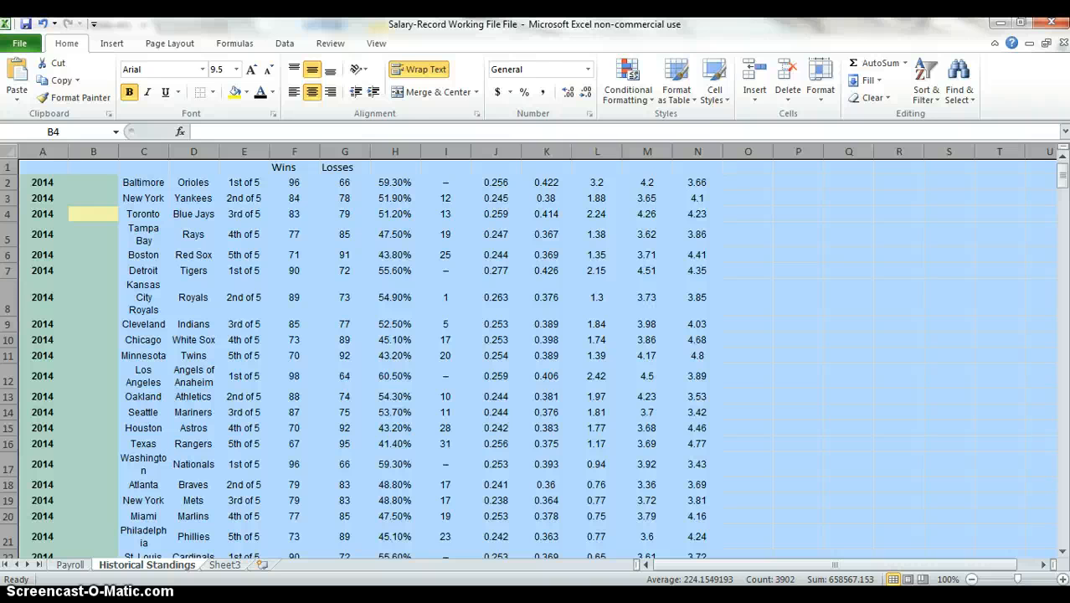
key("alt")
key("h")
key("h")
key("n")
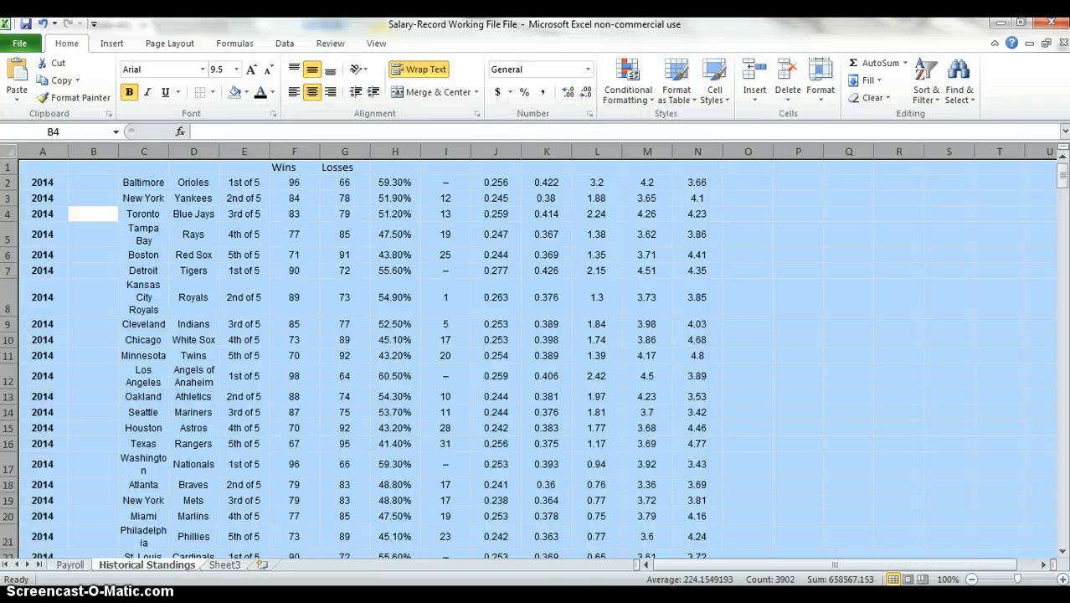
Turn off bold for the entire year column A.
key("Left")
key("Right")
key("Up")
key("Up")
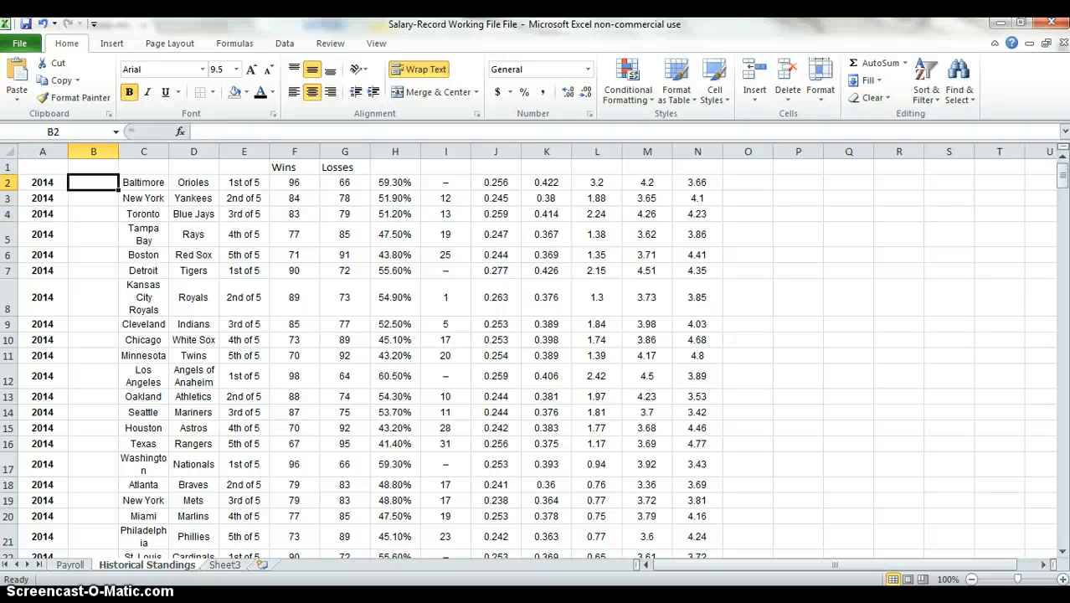
key("Left")
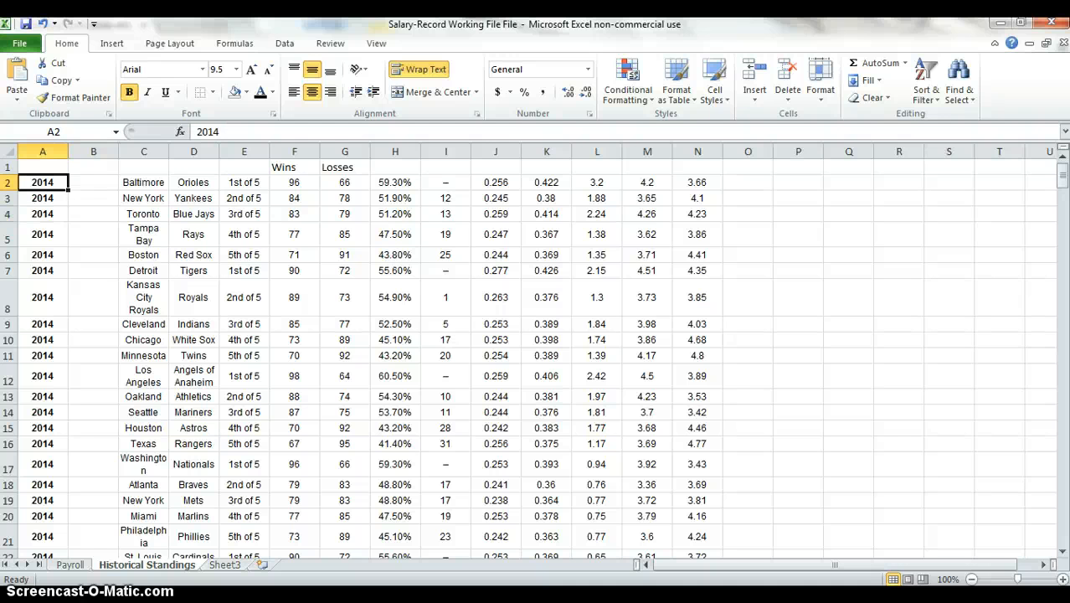
key("ctrl+space")
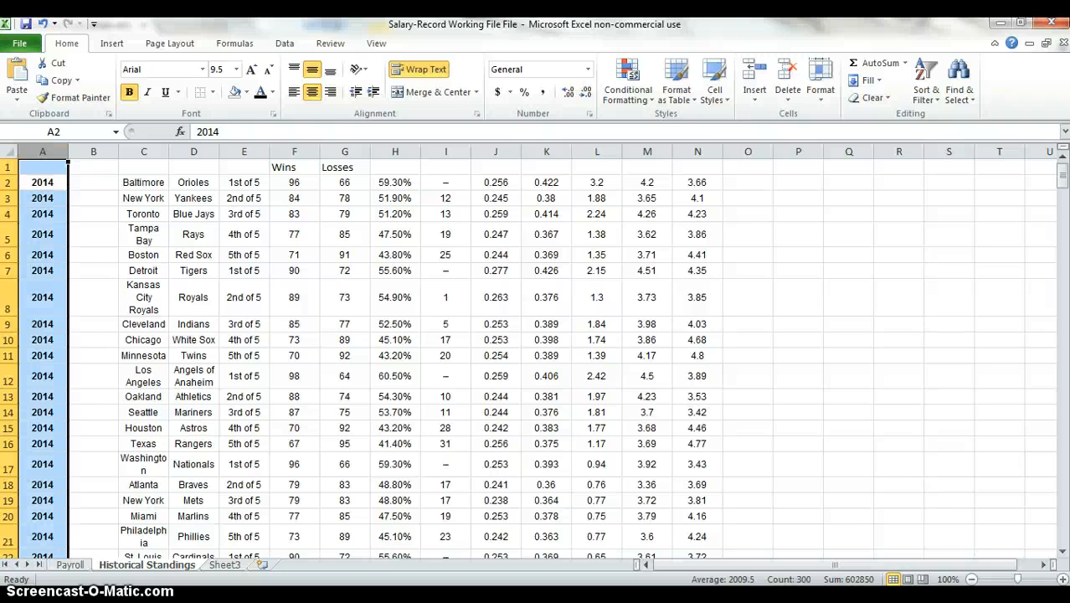
key("ctrl+b")
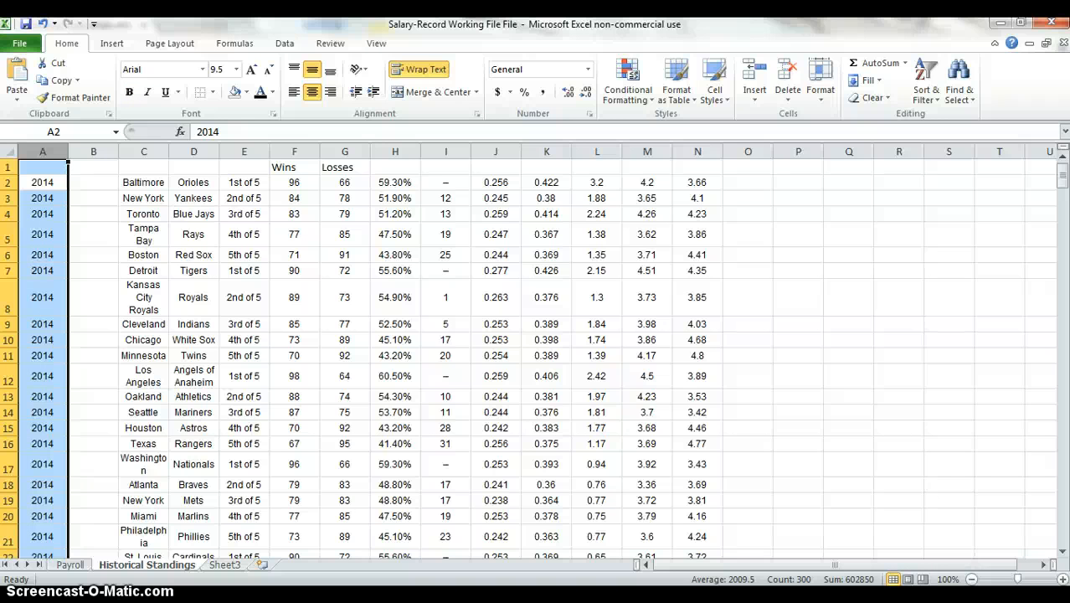
Enter the formula =TRIM(C2)&" " in cell B2 to return the trimmed city name followed by a space.
key("Right")
key("Up")
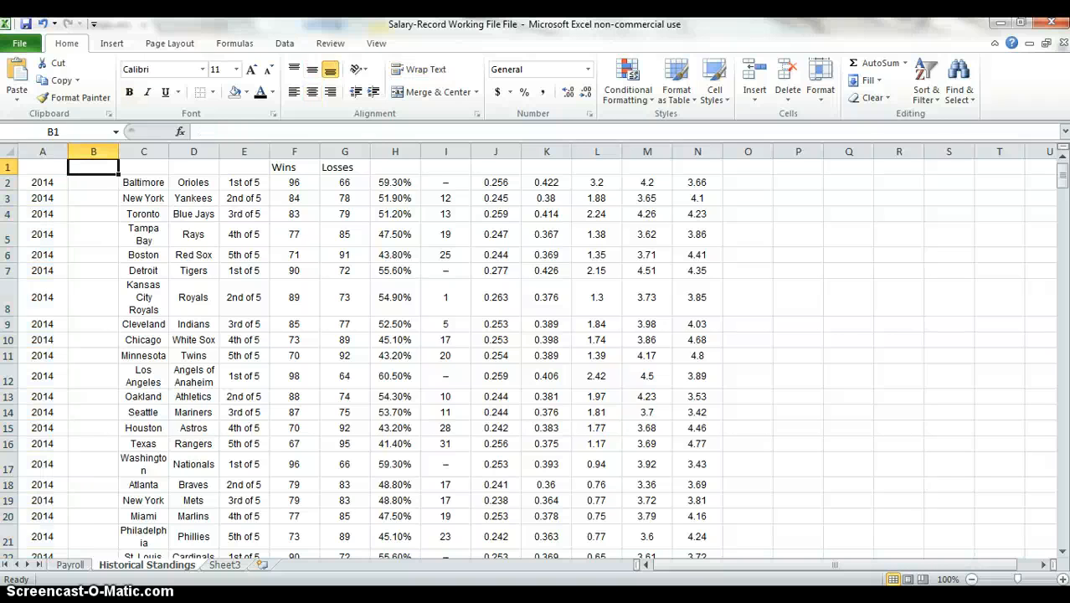
key("Down")
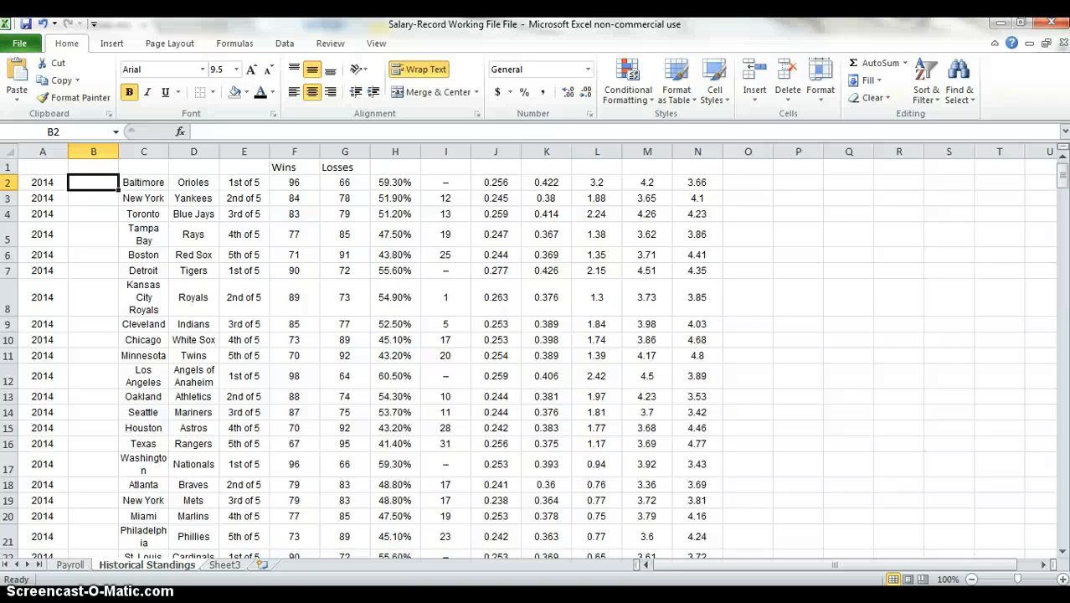
type("=")
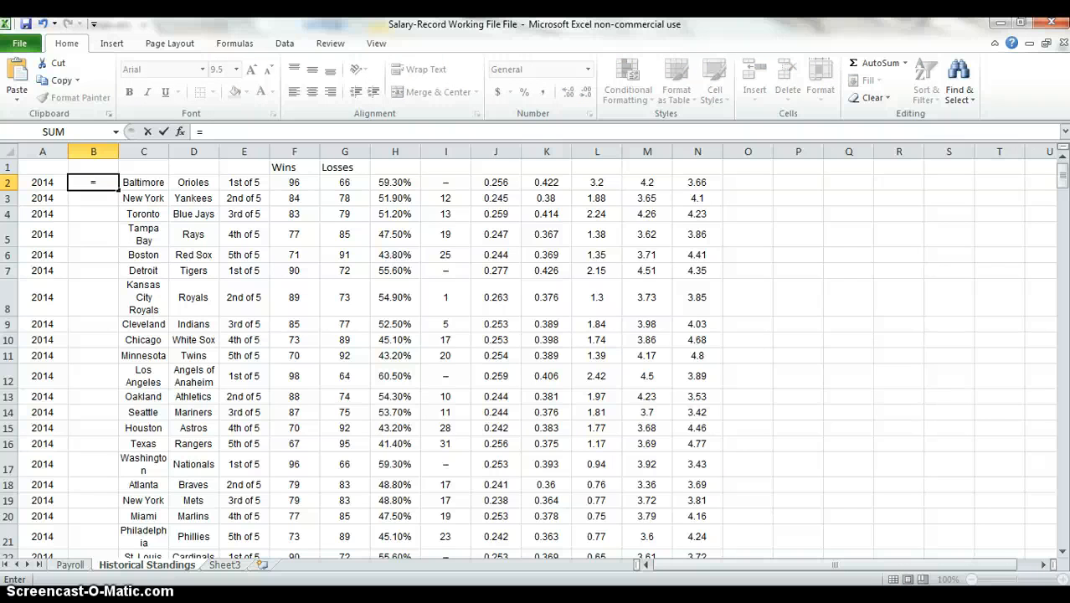
type("trim")
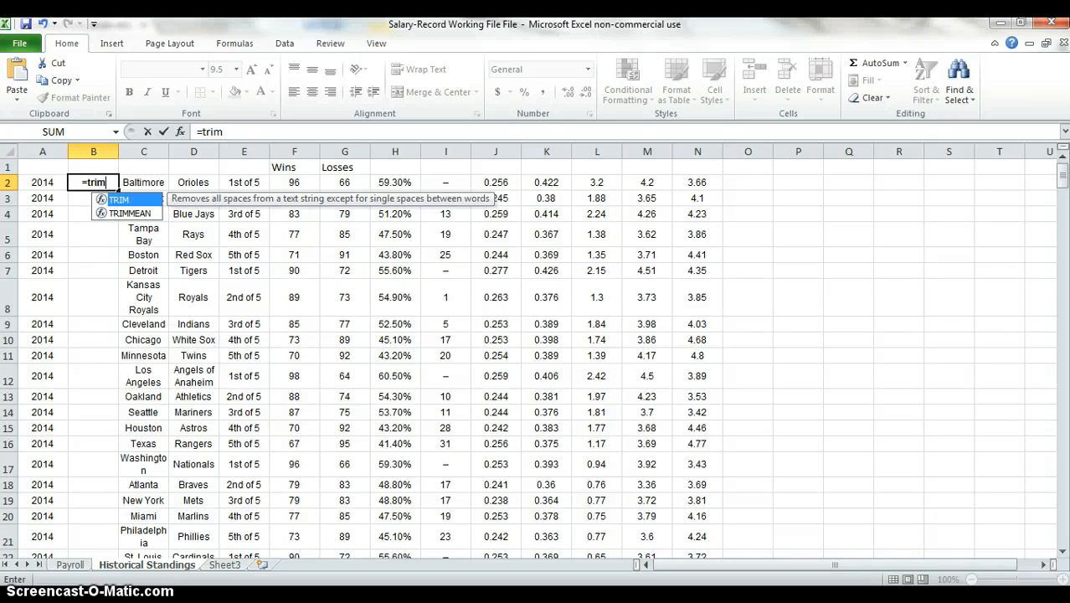
type("(")
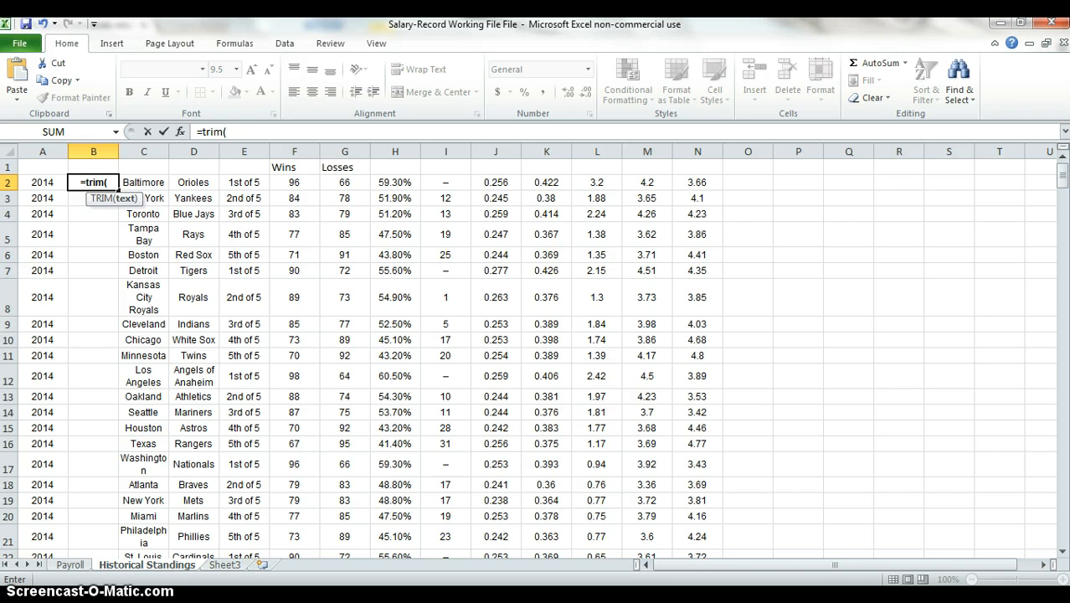
key("Right")
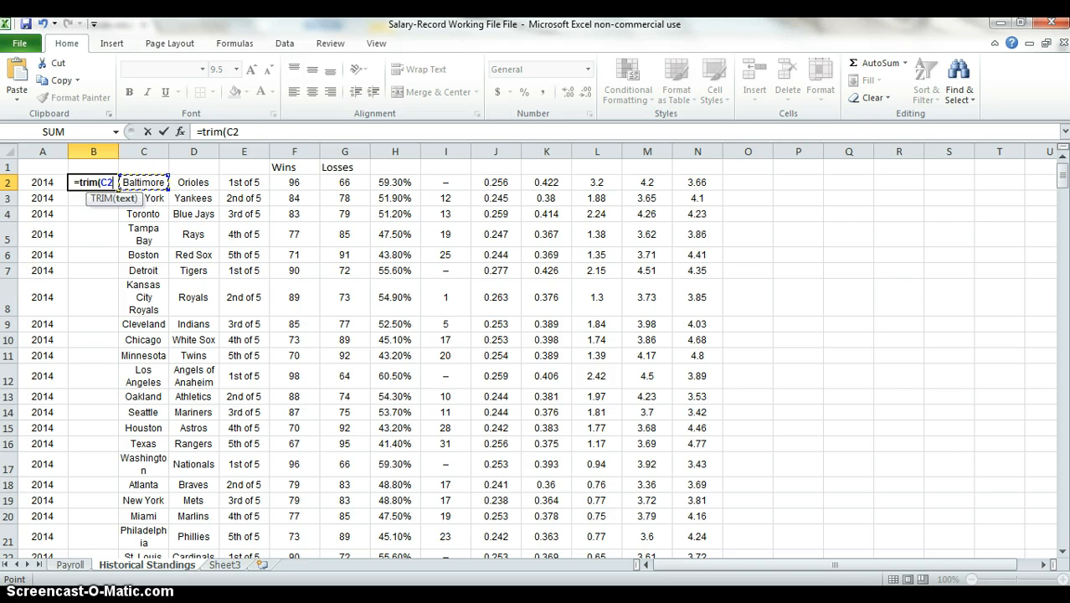
type(")")
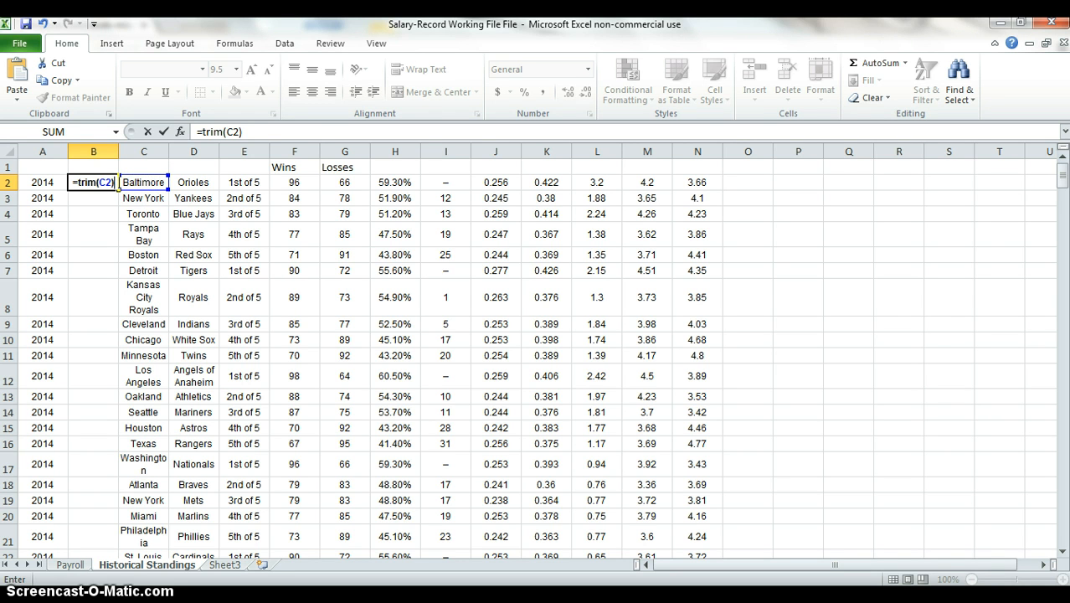
type("&\" \"")
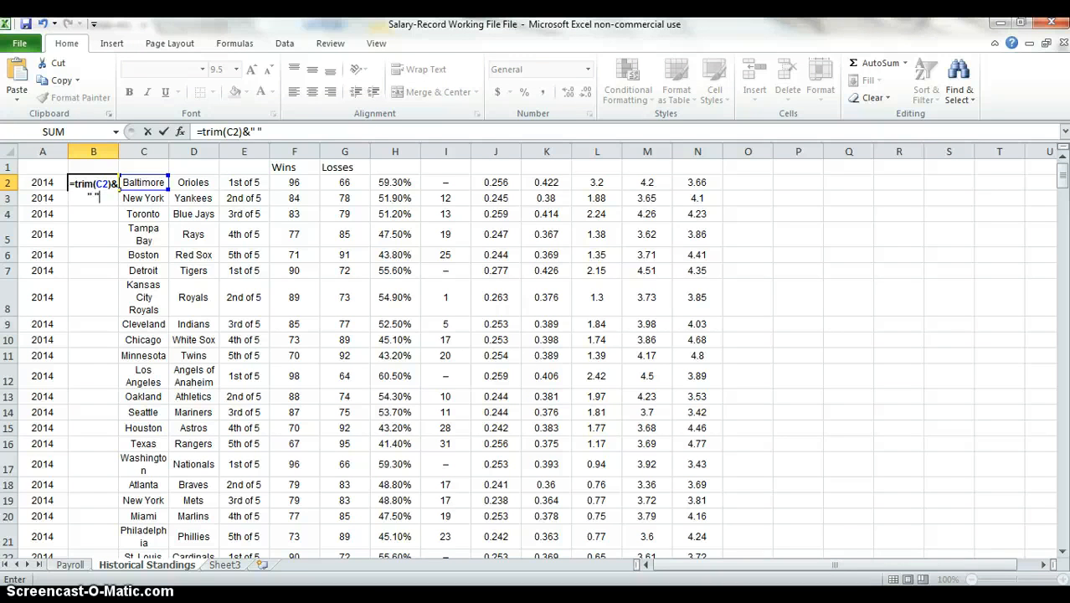
key("Return")
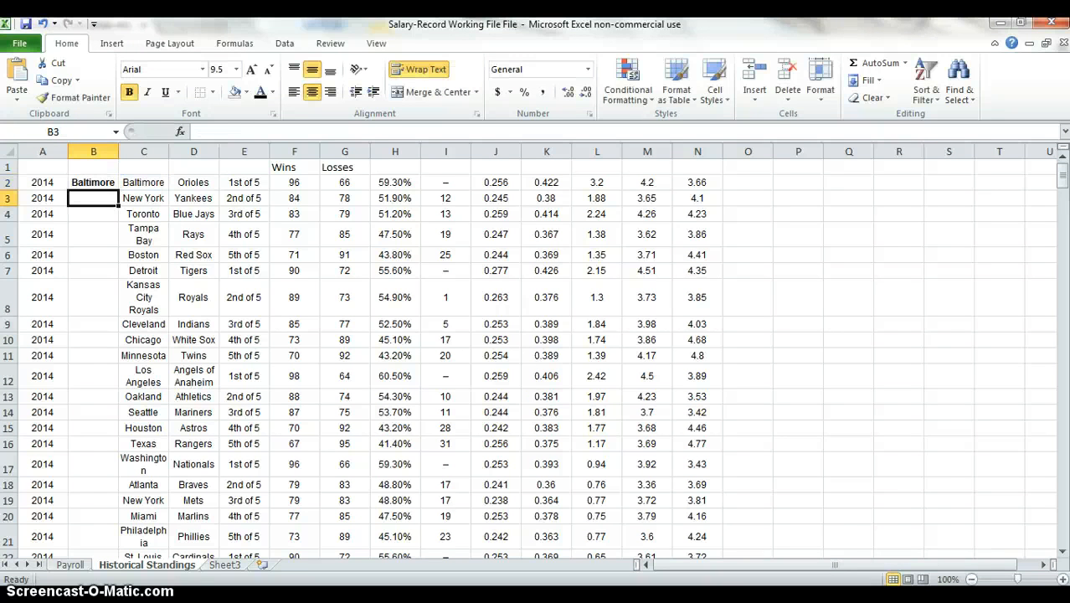
Extend the formula in B2 with &D2 so the nickname is joined after the city and space.
left_click(93, 182)
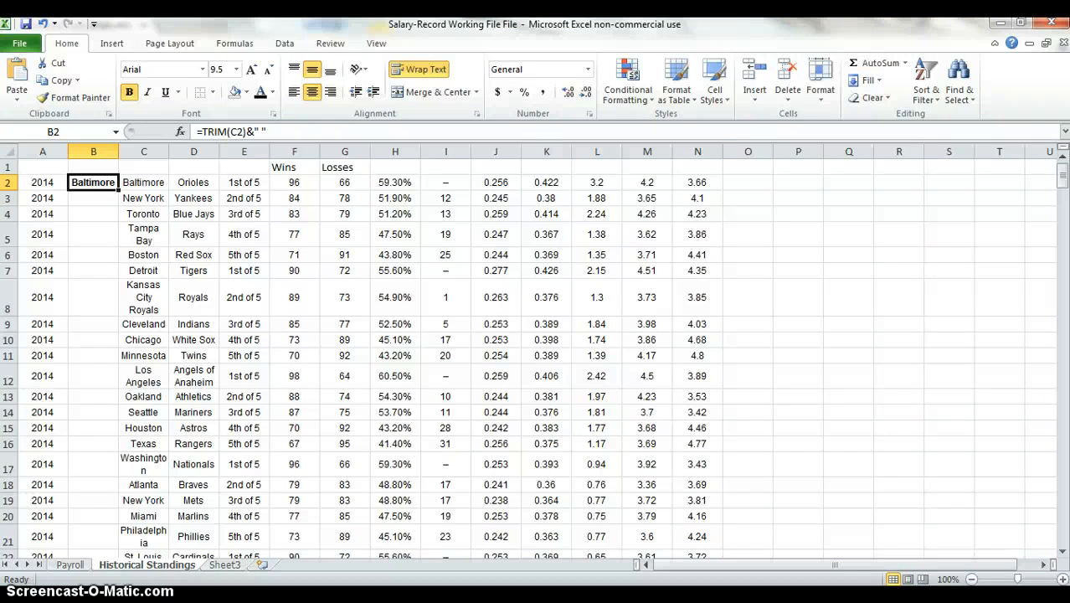
key("F2")
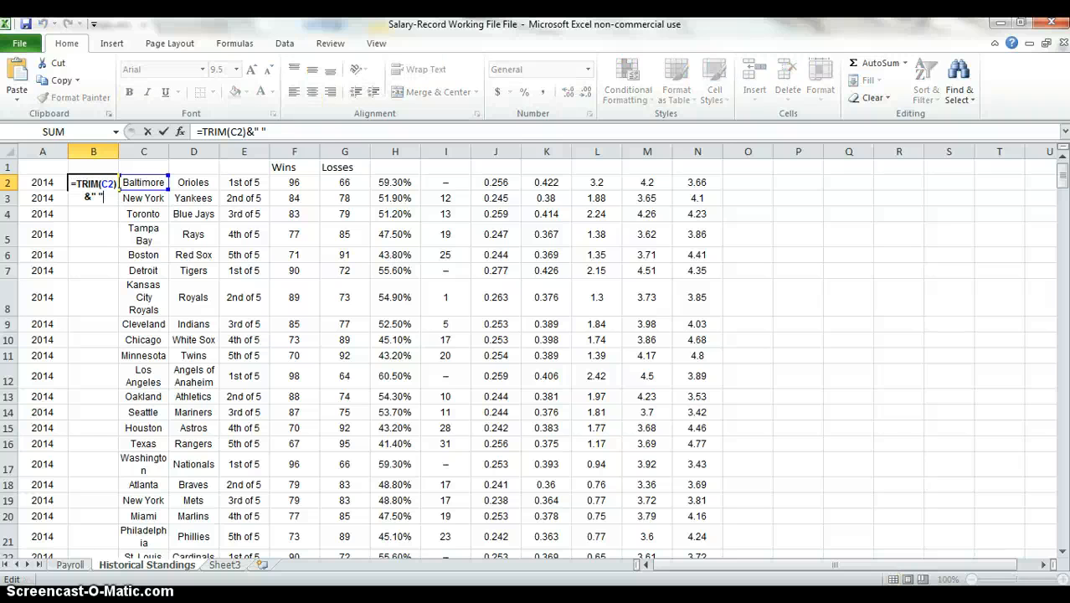
type("&")
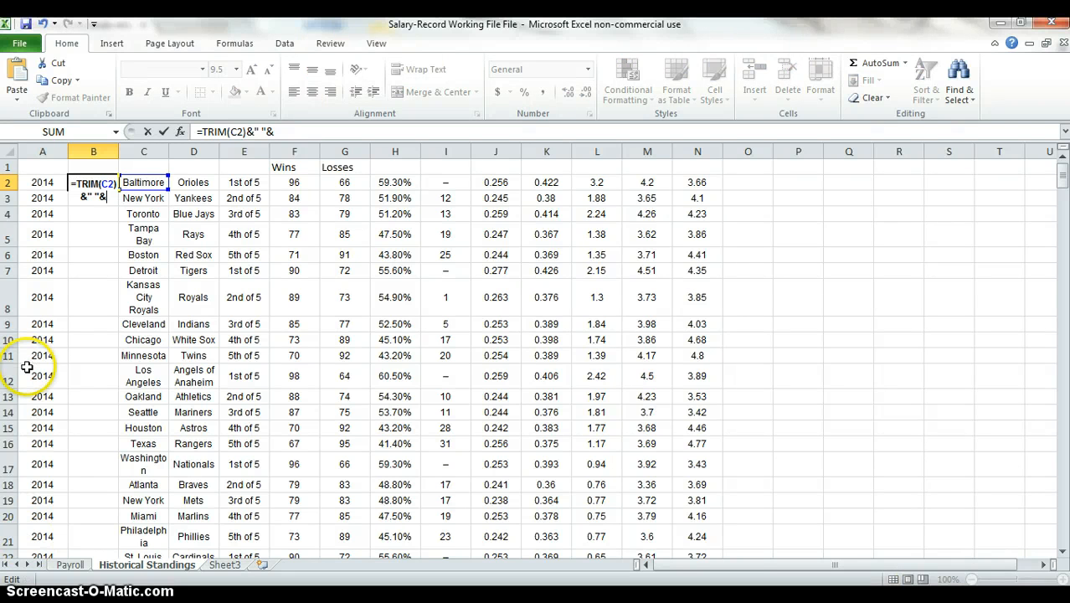
left_click(189, 179)
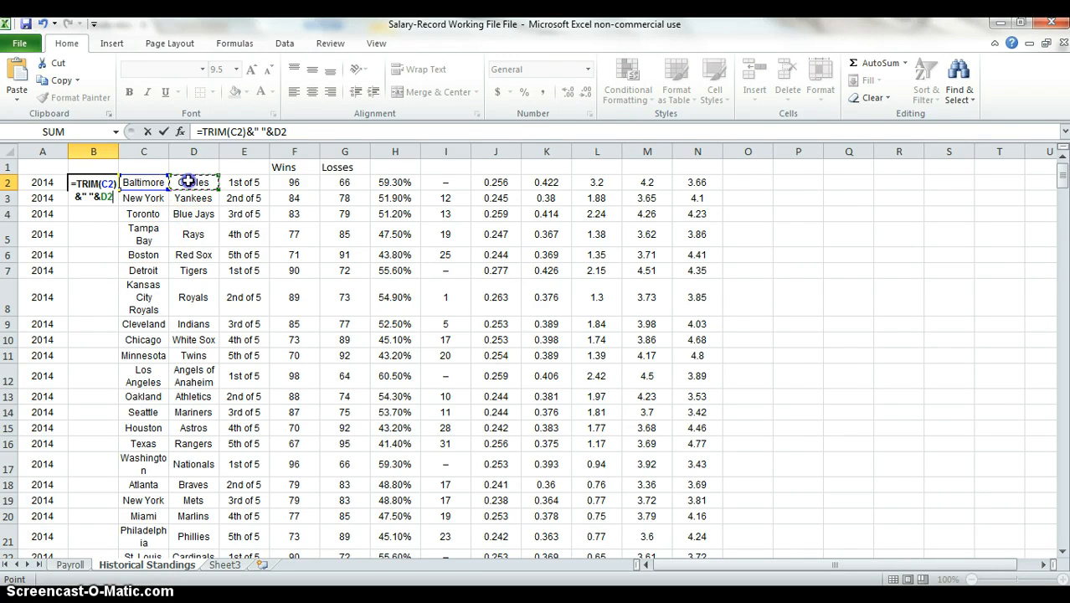
key("ctrl+Return")
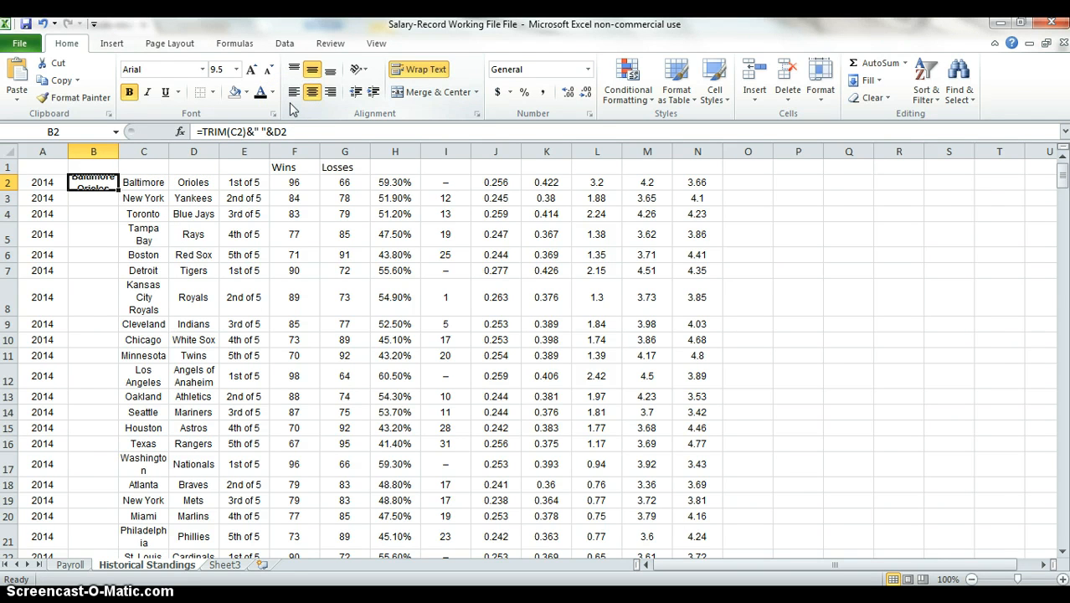
Turn off text wrapping in B2 and autofit the width of column B to its combined team name.
key("alt+h")
key("w")
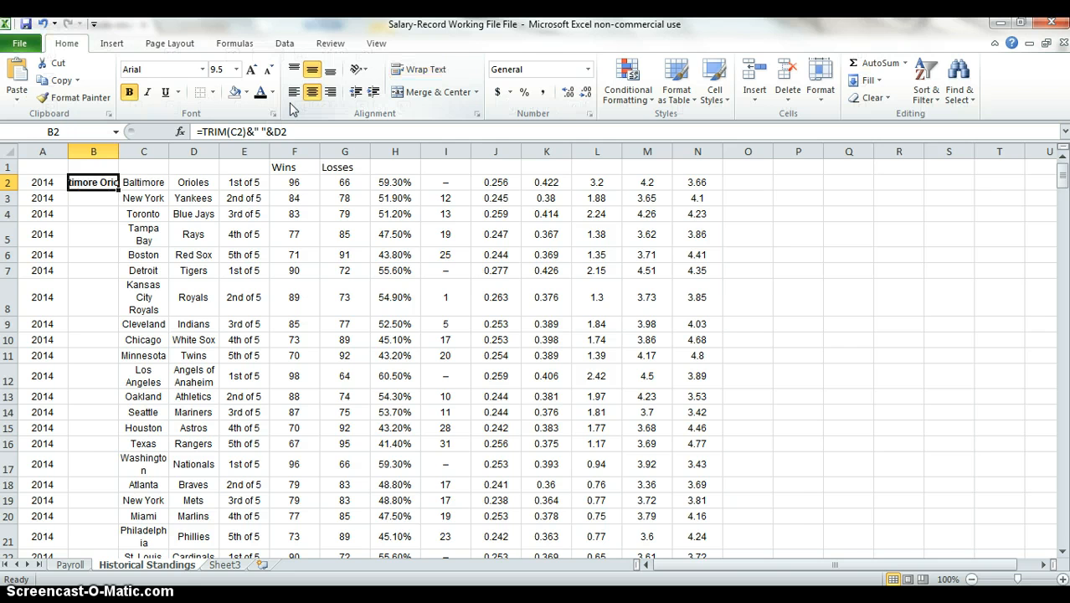
key("alt+h")
key("o")
key("i")
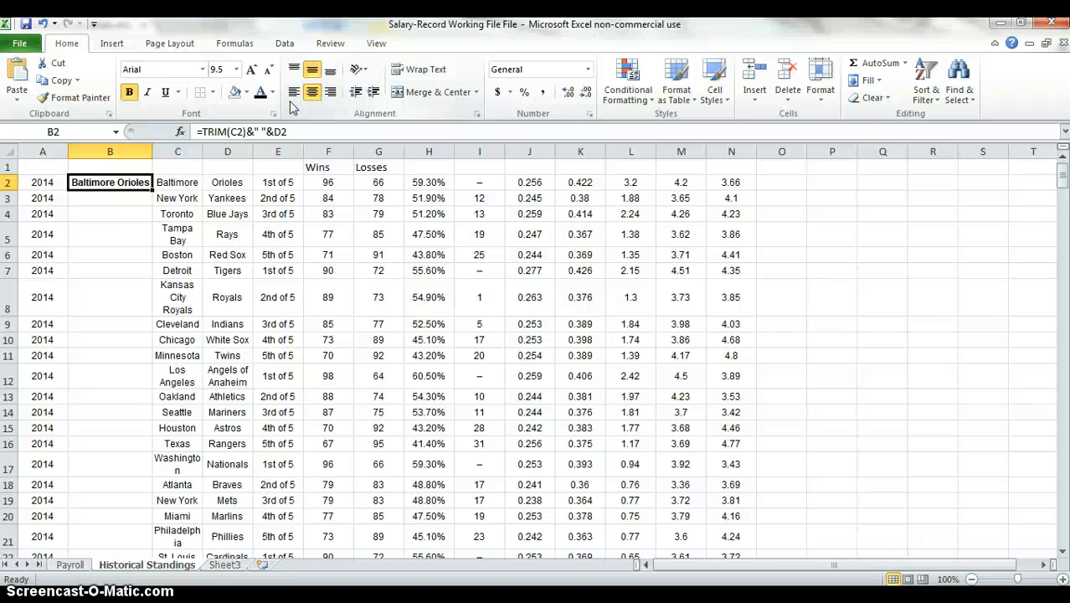
Wrap the D2 reference in TRIM so the B2 formula reads =TRIM(C2)&" "&TRIM(D2).
left_click(274, 132)
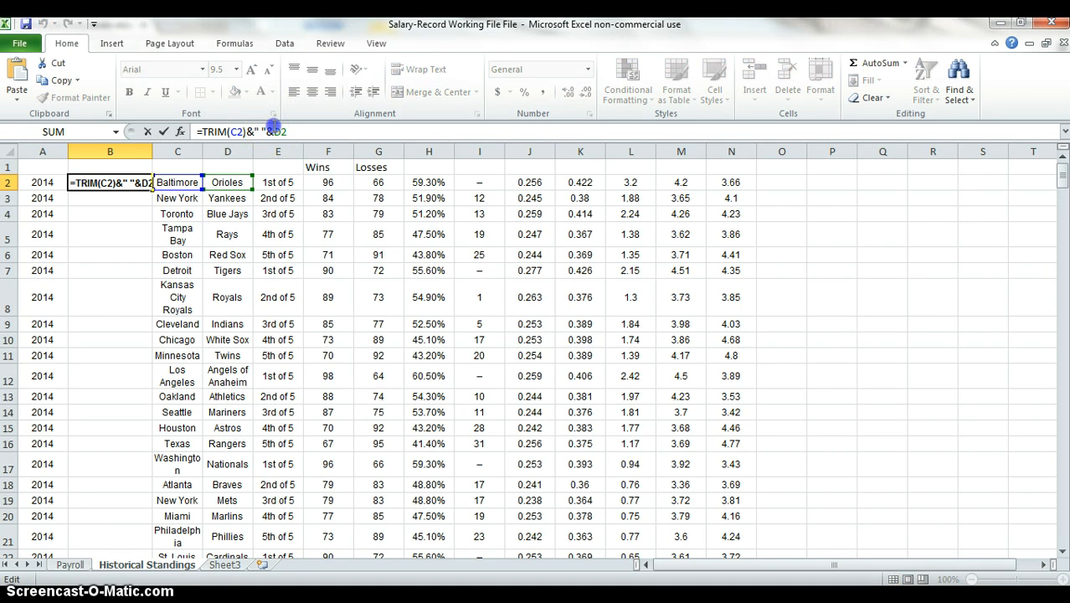
type("m")
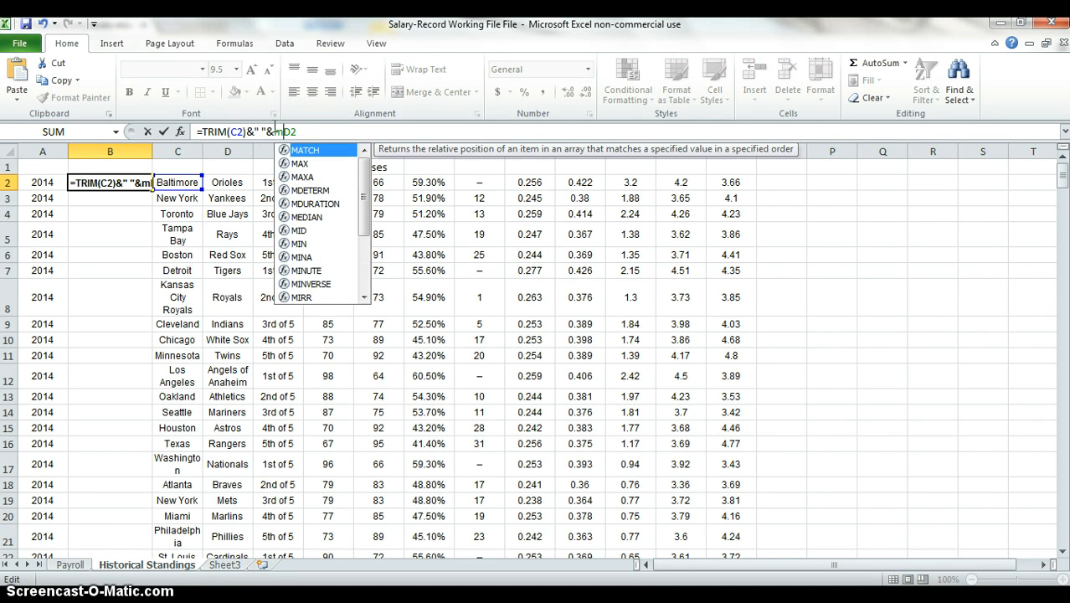
key("BackSpace")
type("trim(")
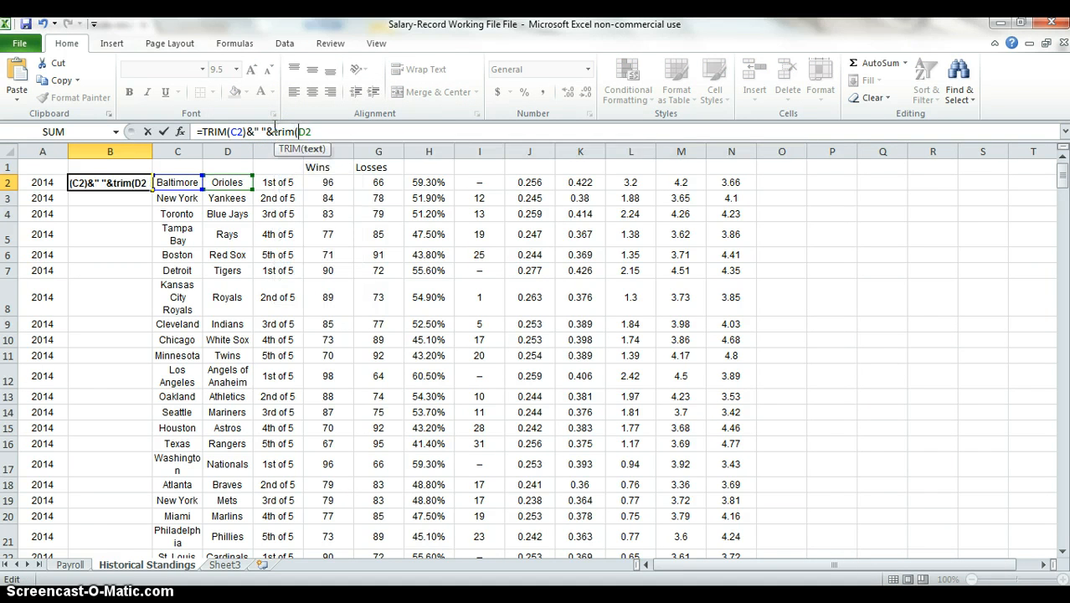
key("Return")
key("Return")
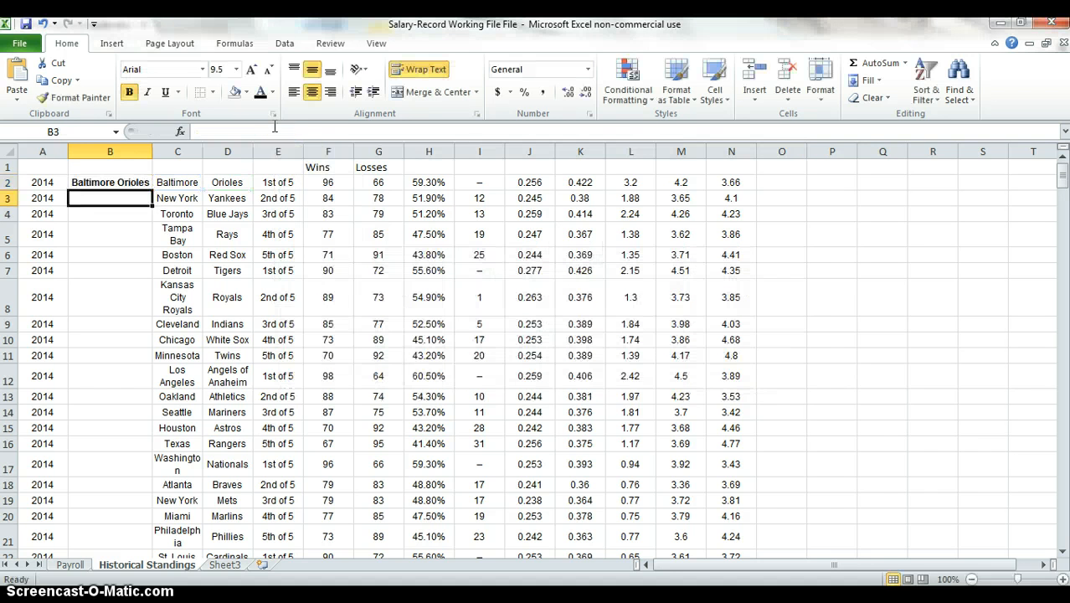
key("Up")
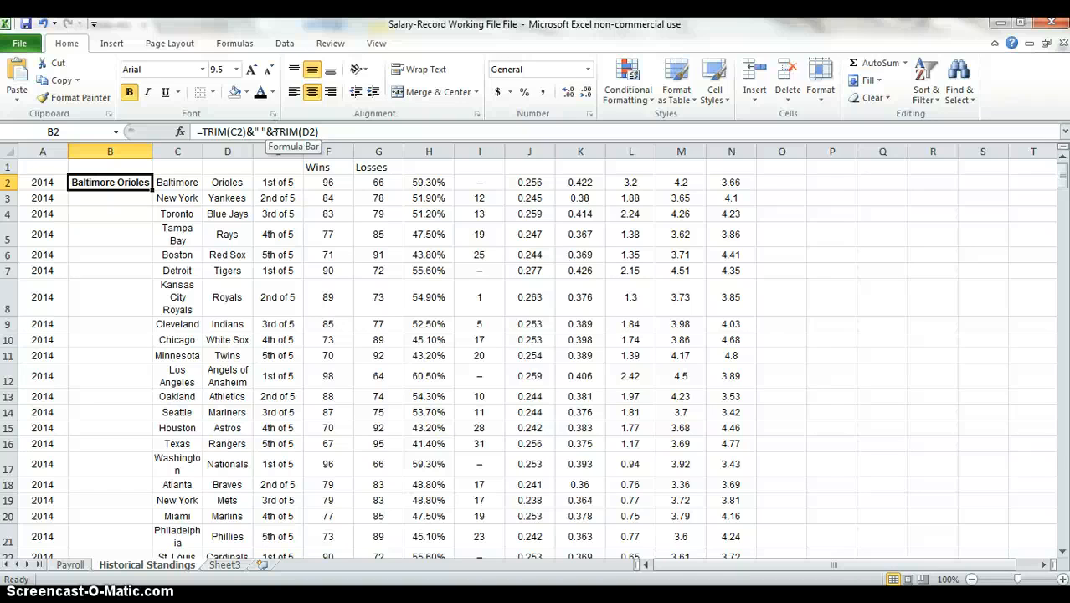
Fill the B2 team name formula down column B to the last data row, B301.
key("Right")
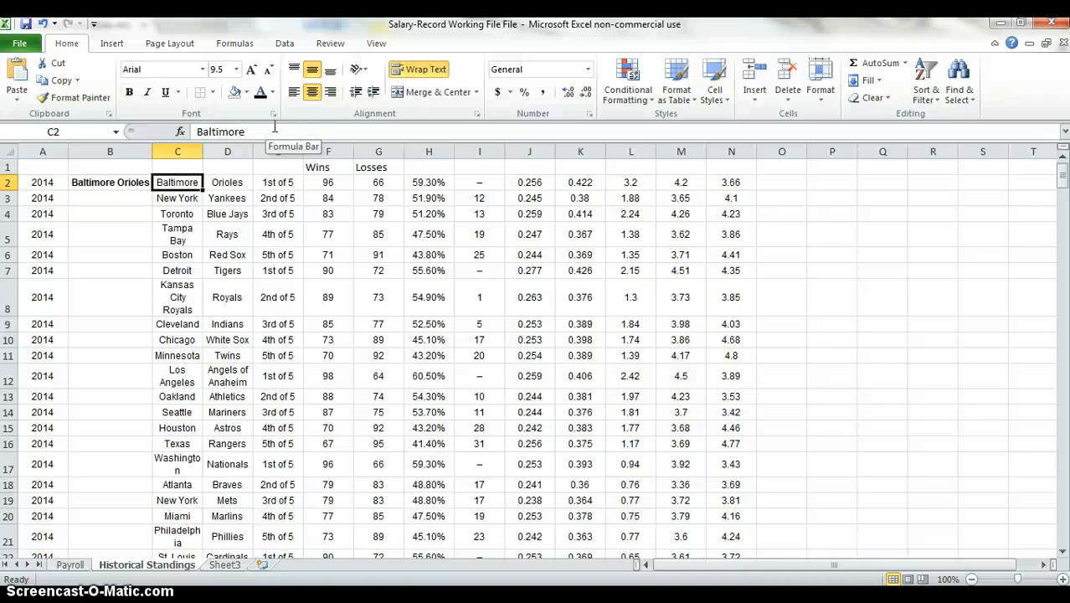
key("Left")
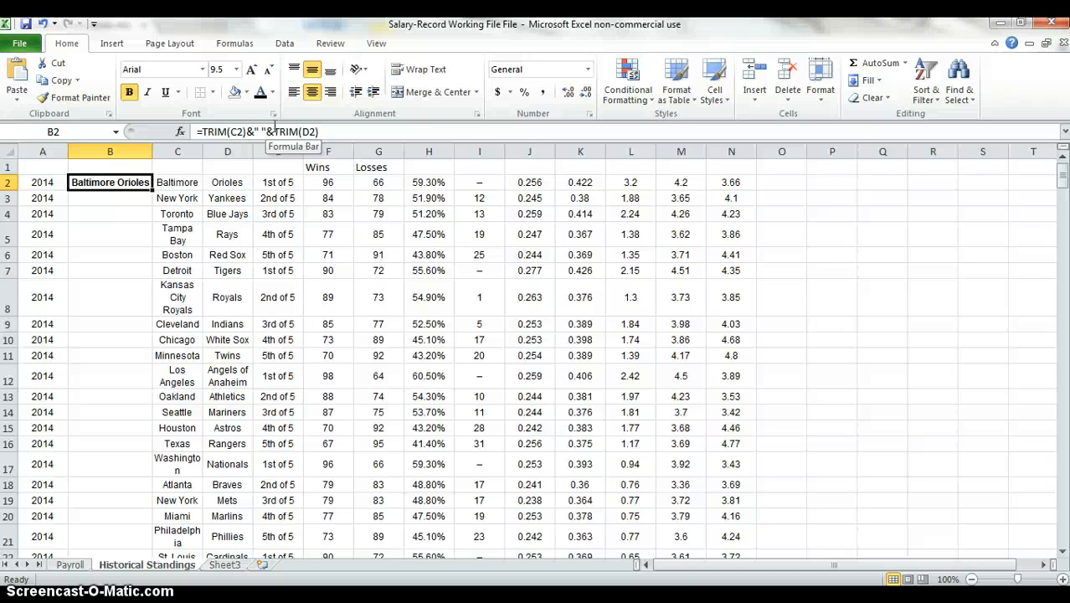
key("Right")
key("Left")
key("Right")
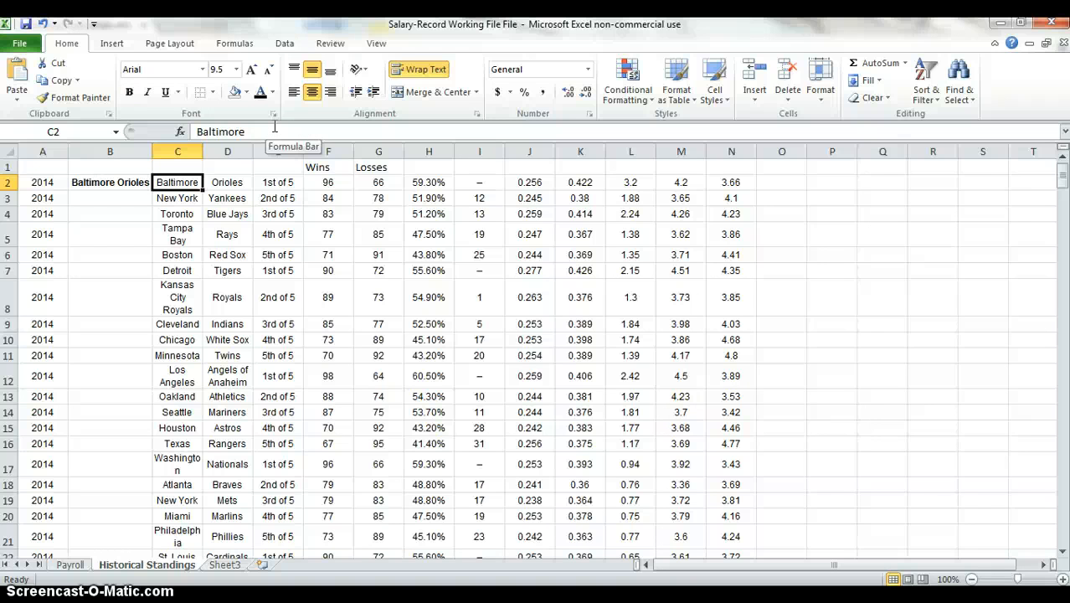
key("ctrl+Down")
key("Down")
key("Up")
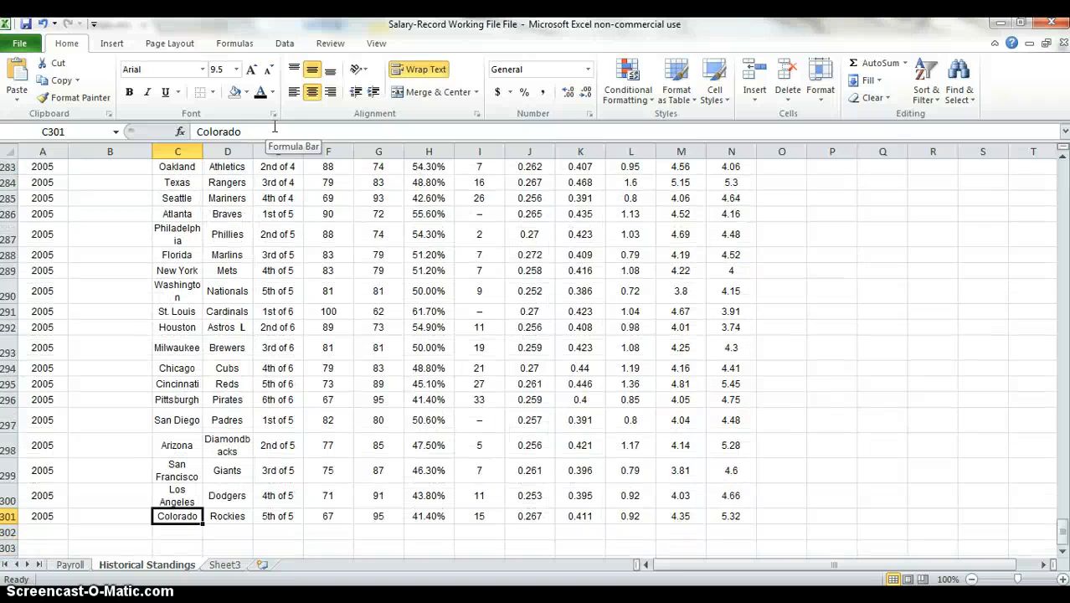
key("Left")
key("ctrl+b")
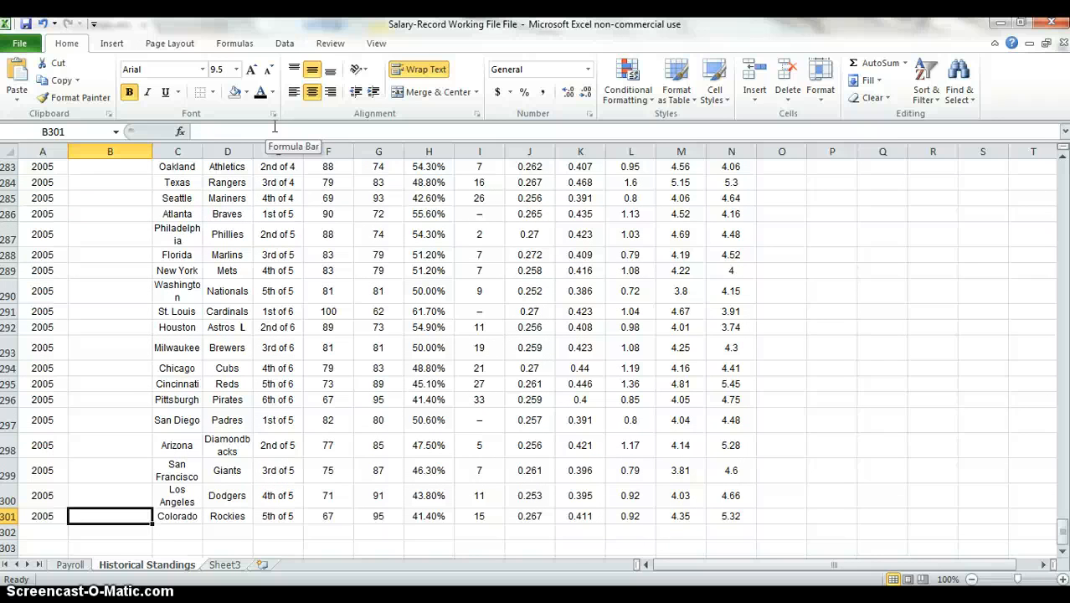
key("ctrl+shift+Up")
key("ctrl+d")
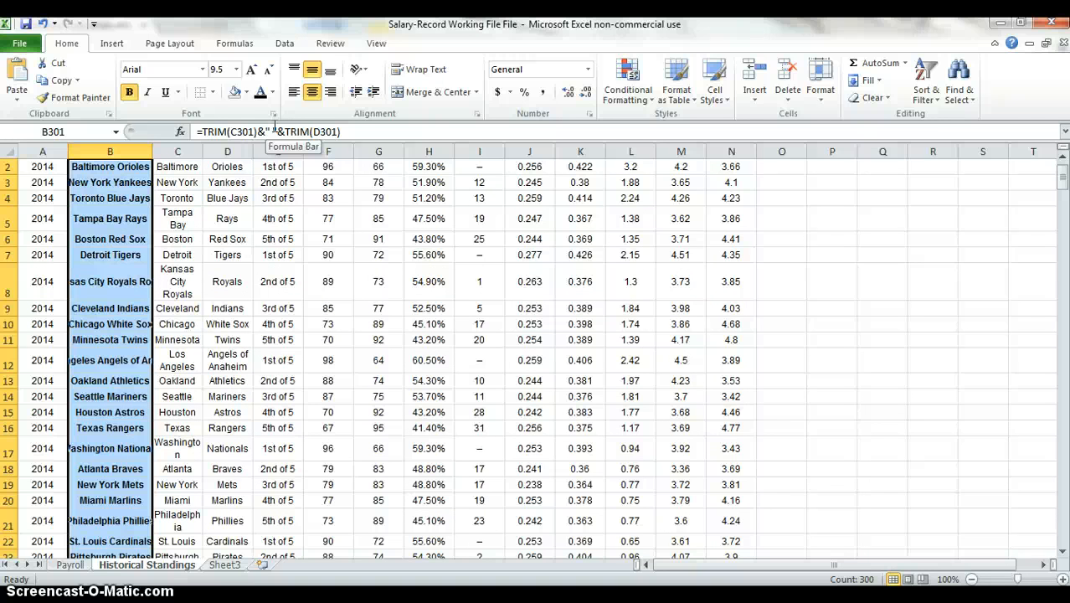
Left-align the combined team names in B2:B301.
left_click(293, 94)
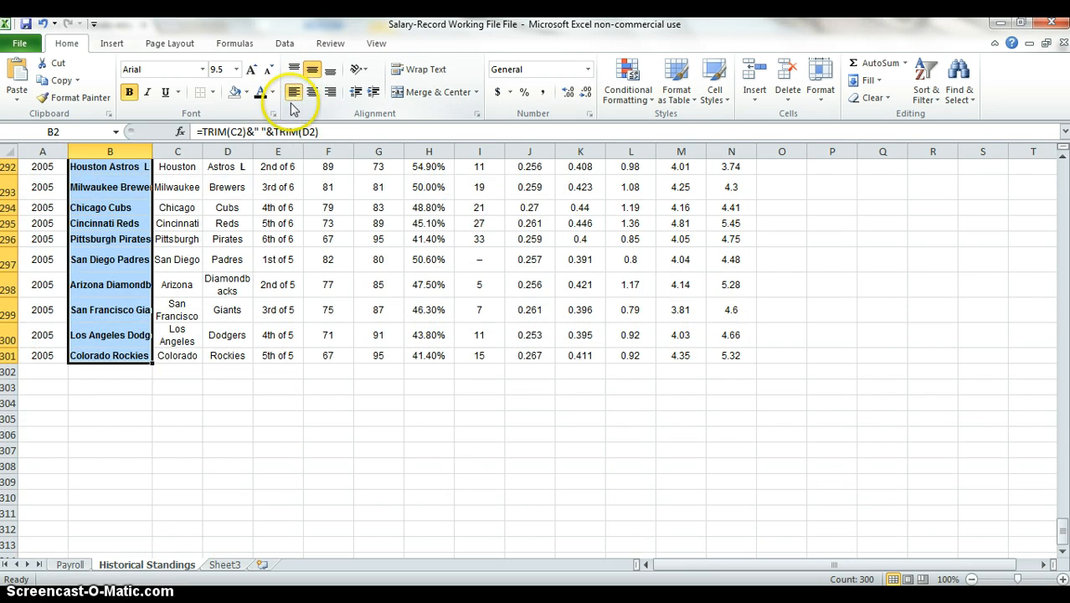
key("Up")
key("Down")
key("Down")
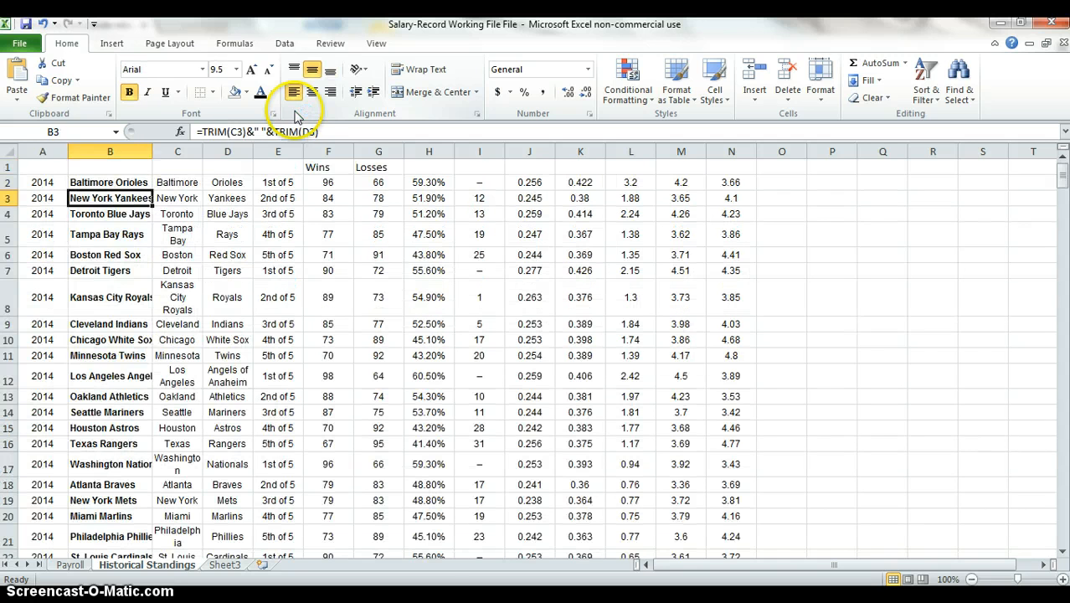
Autofit the width of column B to the full team names and remove its bold formatting.
key("ctrl+space")
key("alt+h")
key("o")
key("i")
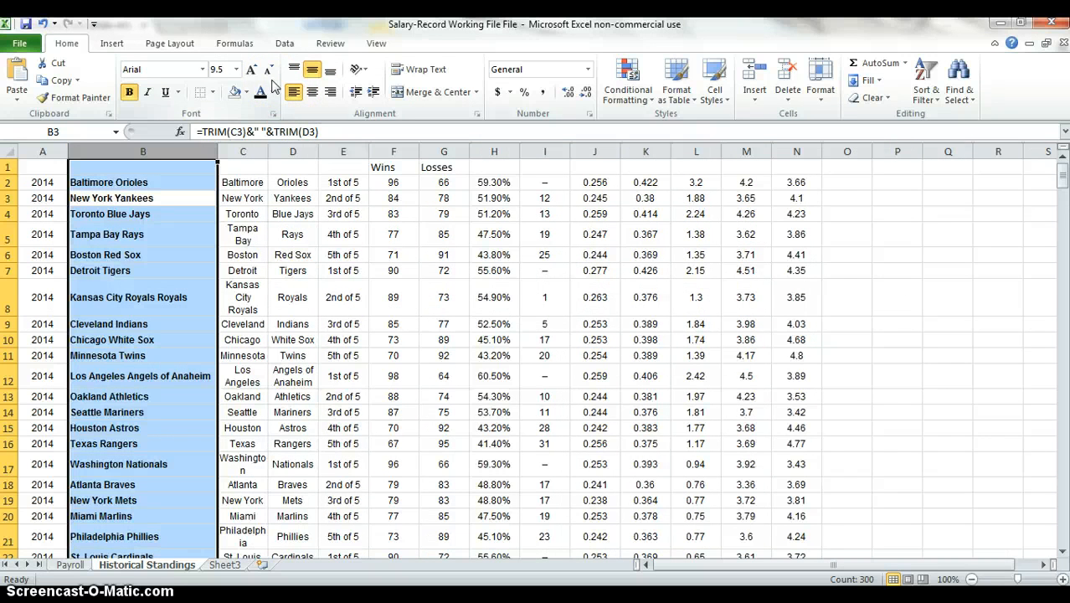
key("ctrl+b")
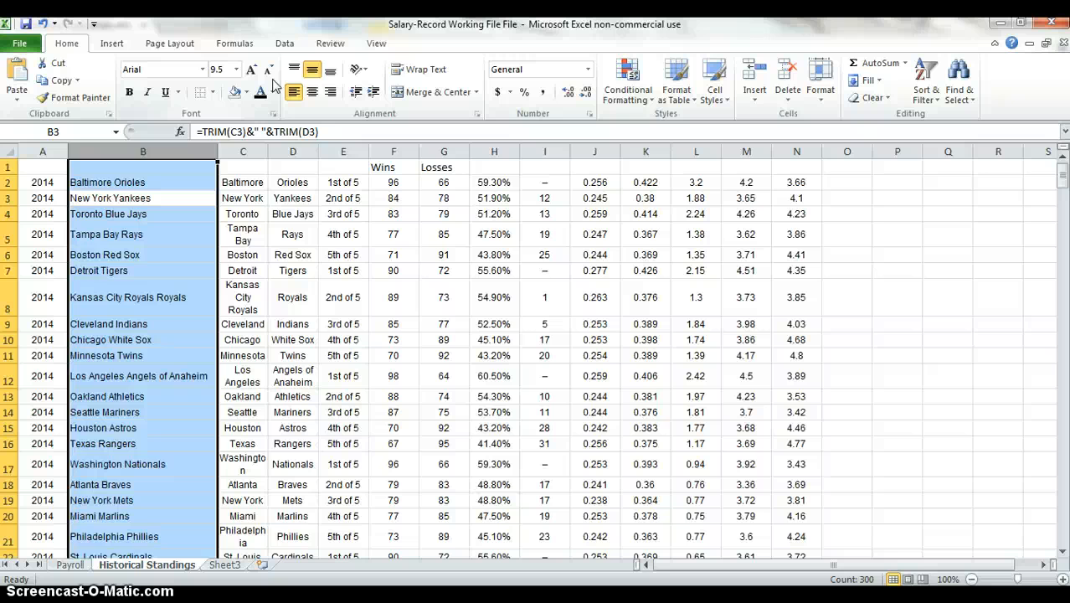
key("Down")
key("Up")
key("Up")
key("Down")
key("Down")
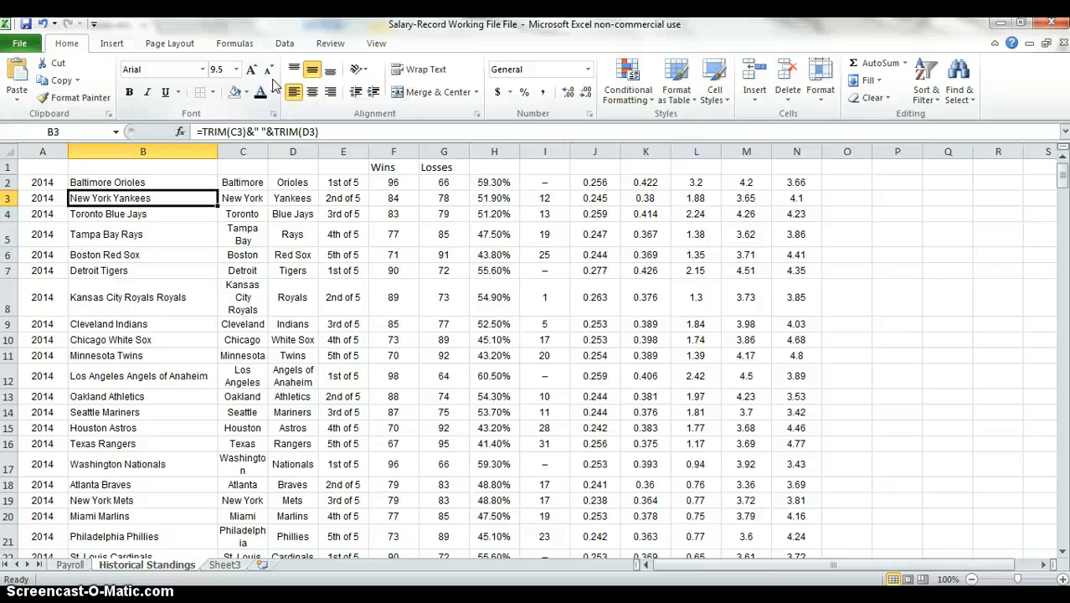
key("Up")
key("Up")
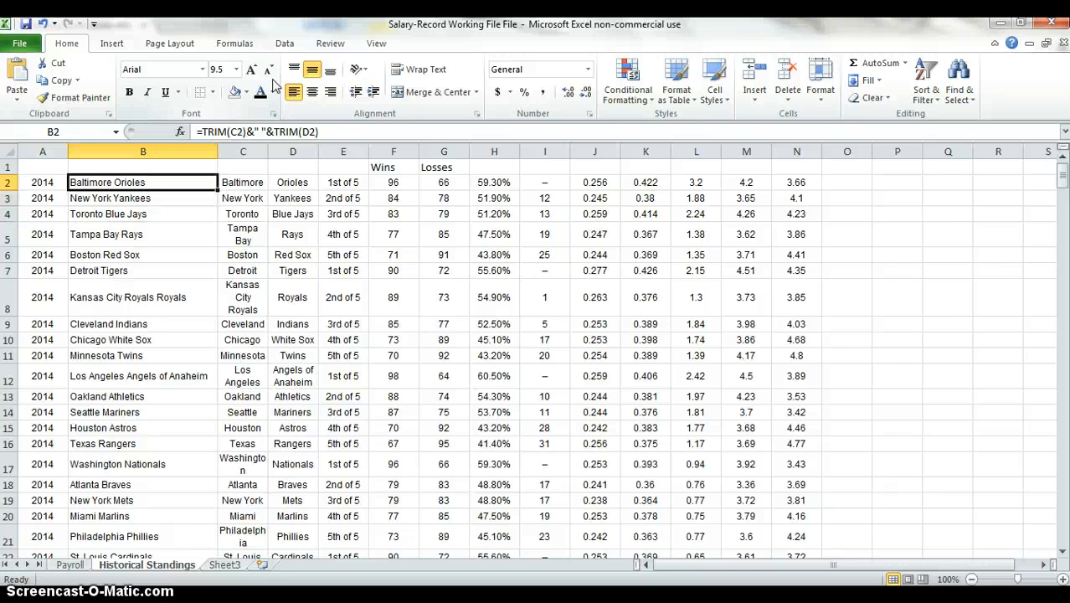
Try deleting the city name column C while the column B formulas still reference it, and undo the deletion.
key("Right")
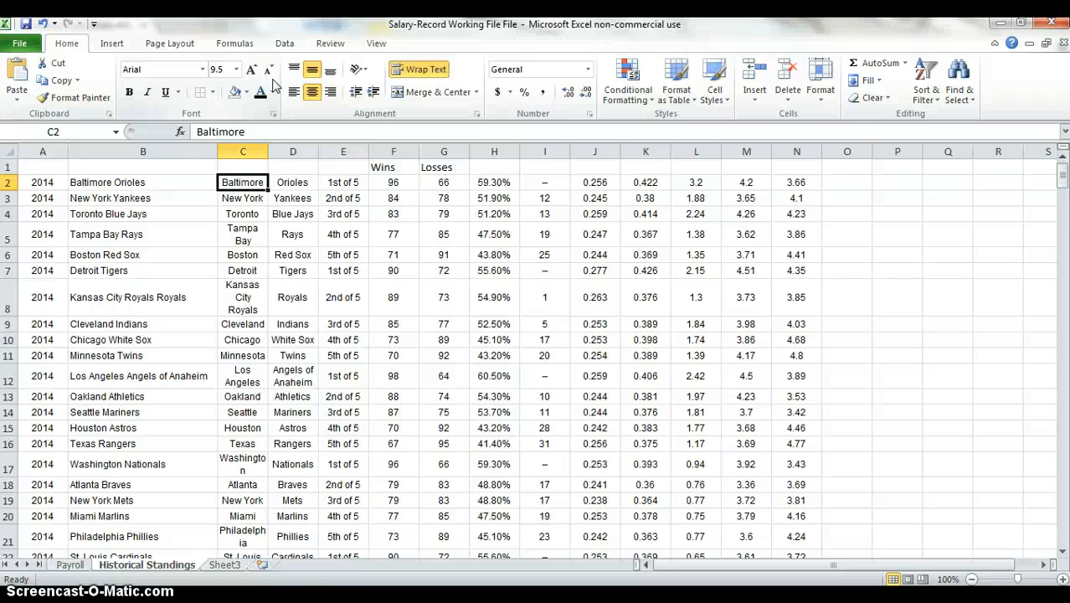
key("ctrl+space")
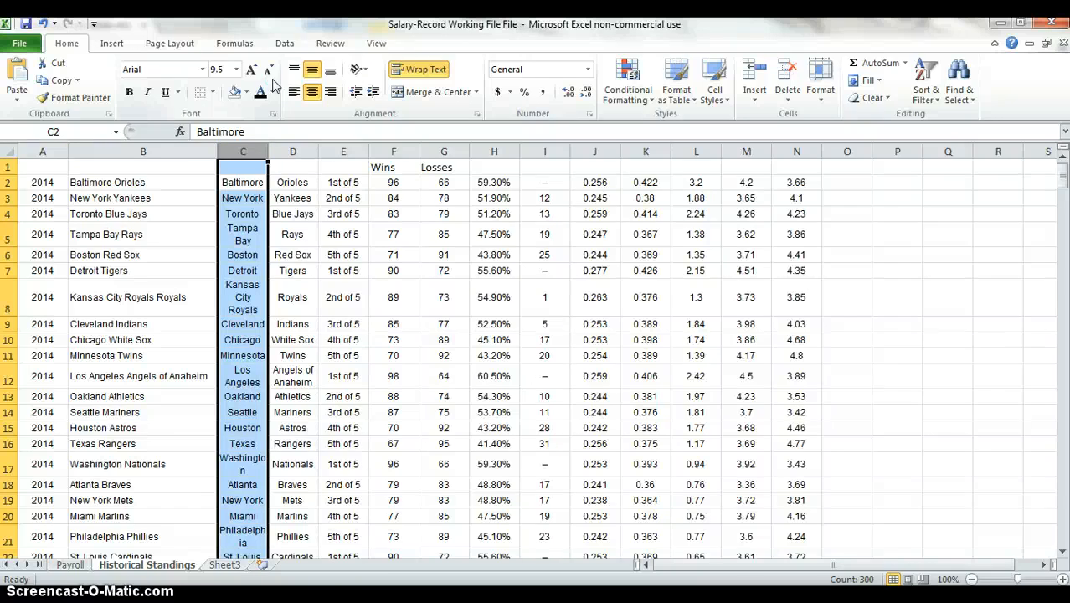
key("ctrl+minus")
key("Left")
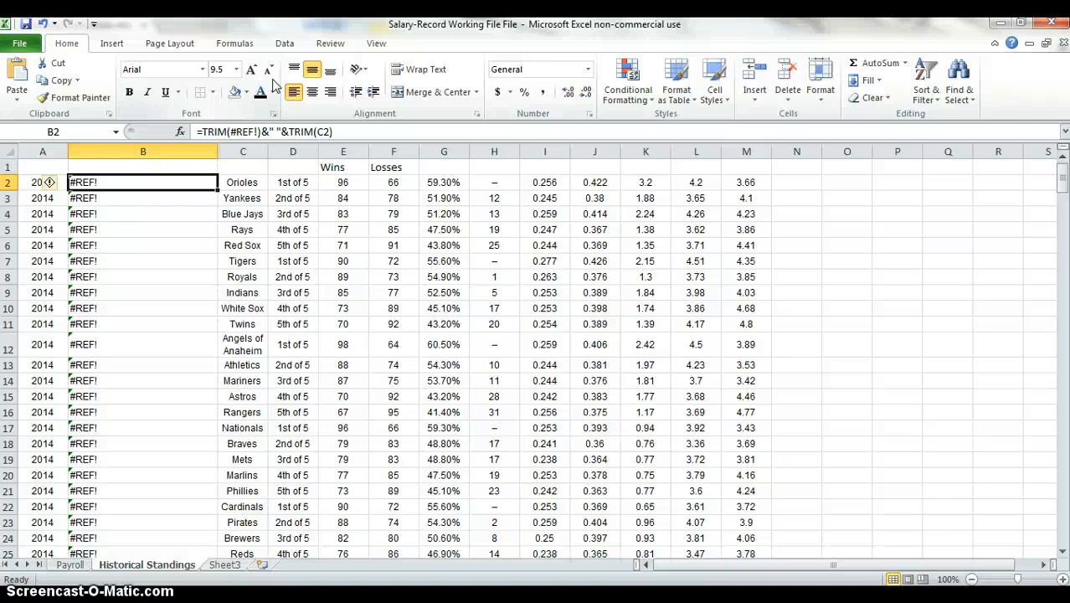
key("Right")
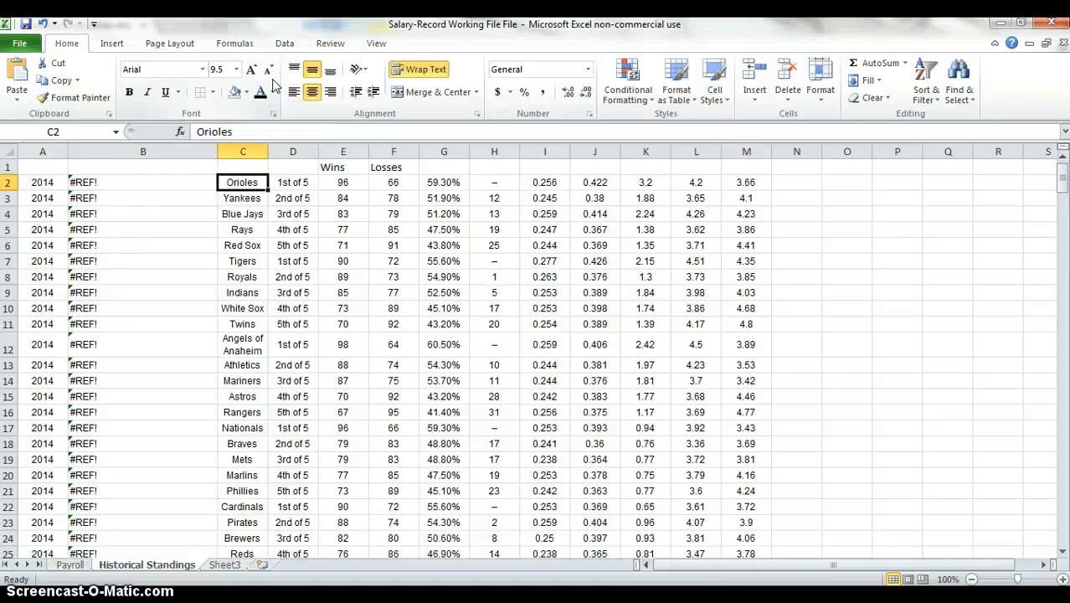
key("Left")
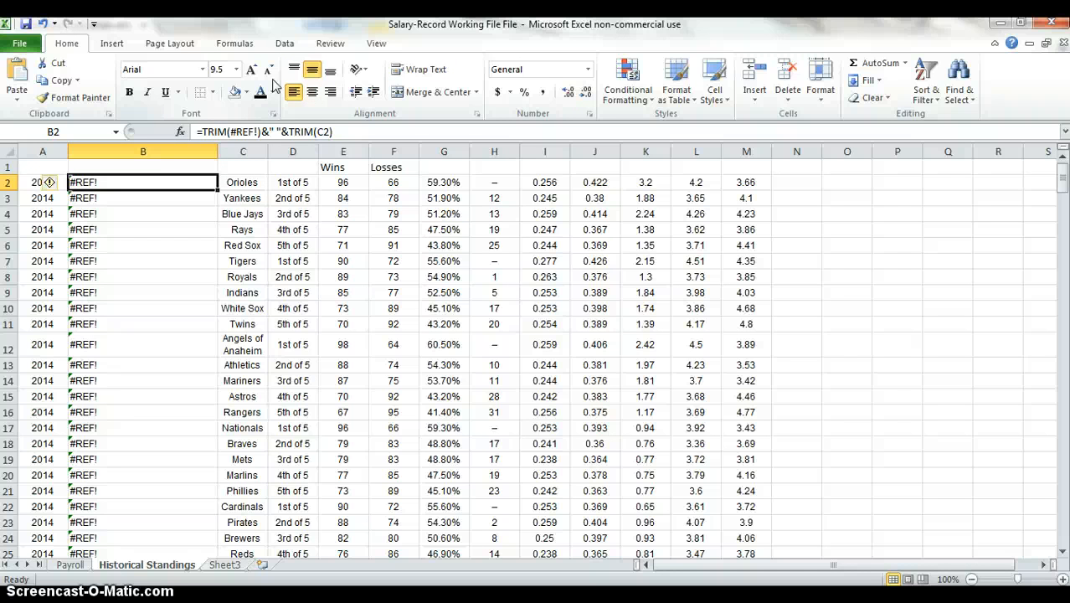
key("ctrl+z")
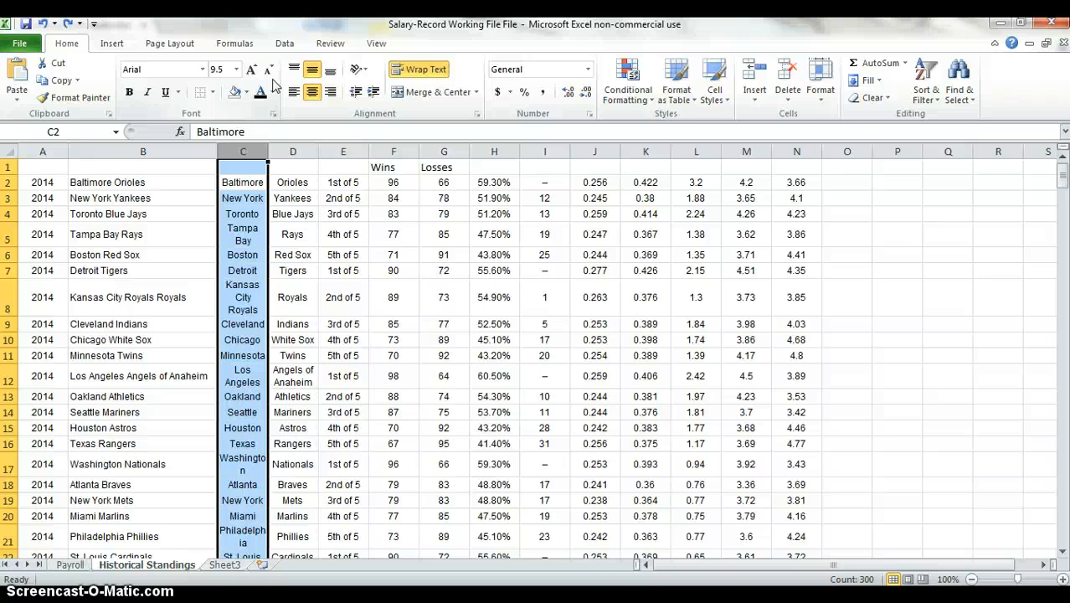
Replace the team name formulas in column B with their values by copying the column and pasting it in place as Values.
key("Up")
key("Down")
key("Left")
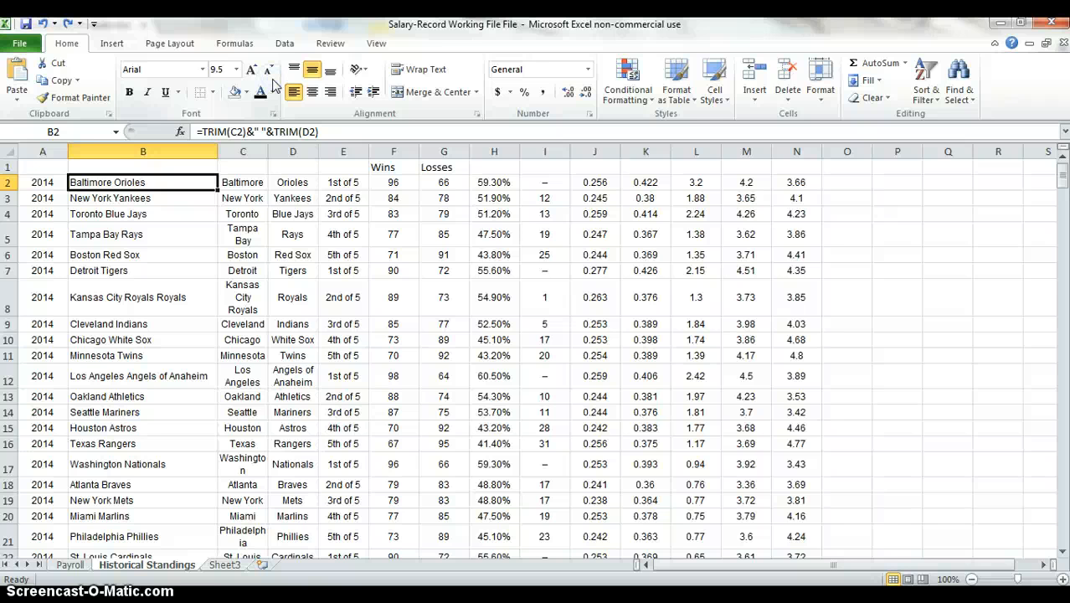
key("ctrl+space")
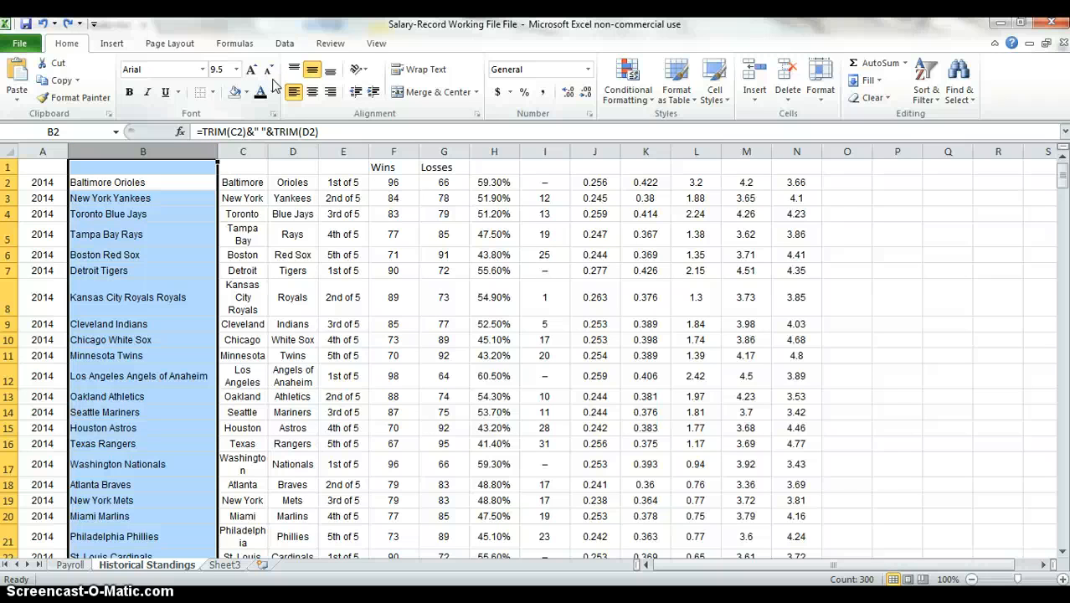
key("ctrl+c")
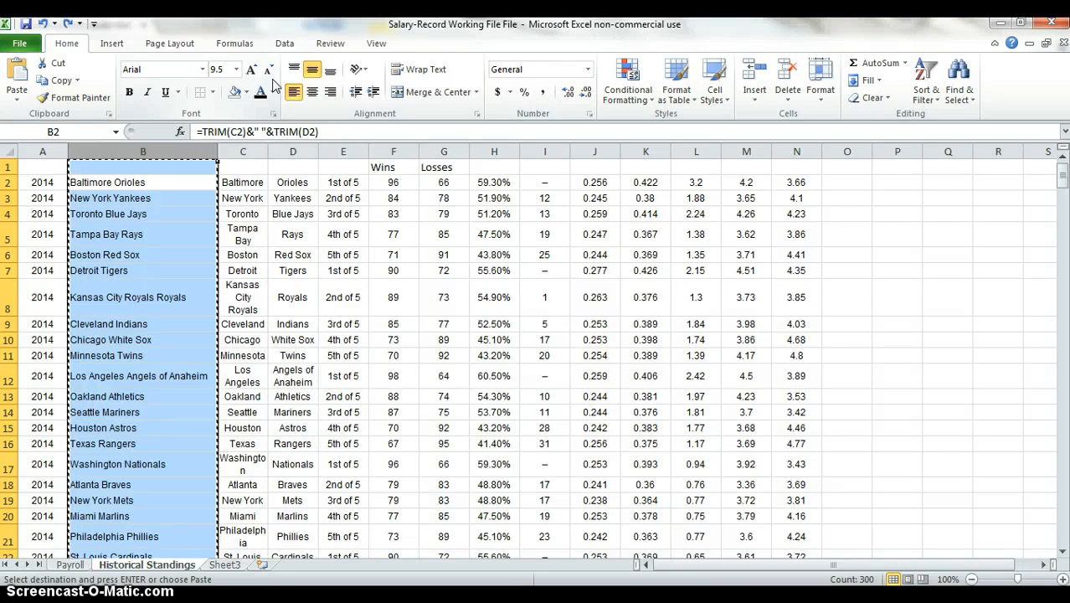
key("alt")
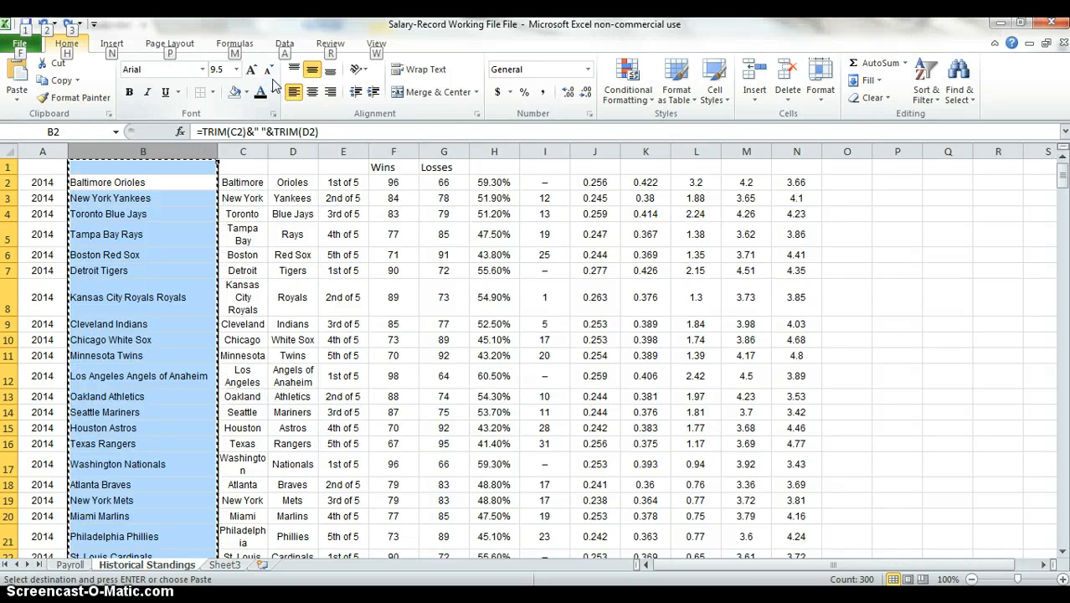
key("e")
key("s")
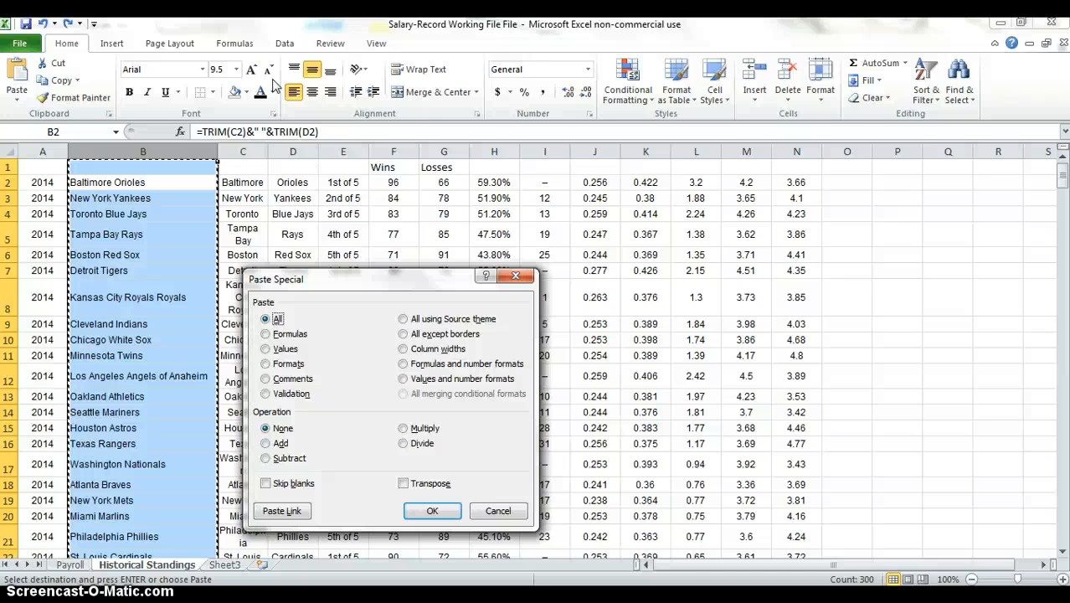
key("v")
key("Return")
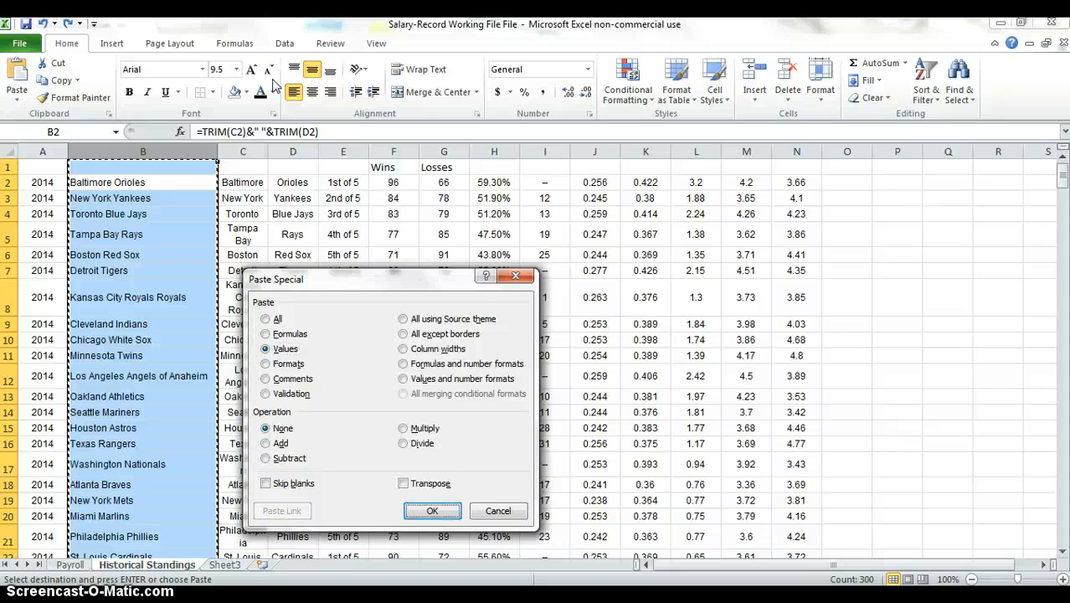
key("Escape")
Examine several cells in column B to check whether they hold plain team name text instead of formulas.
key("Down")
key("Down")
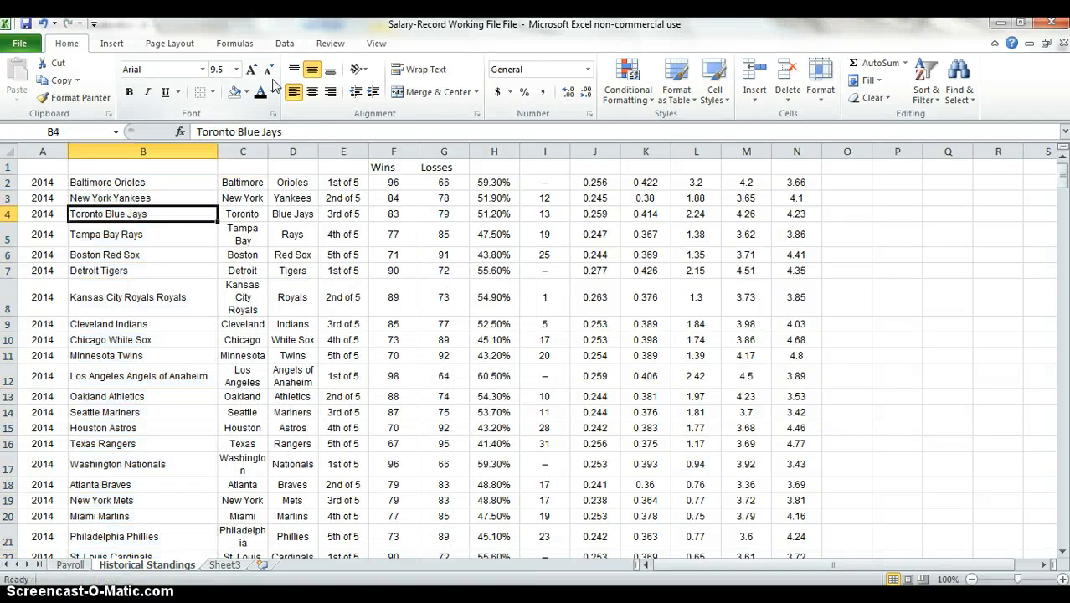
key("Up")
key("Up")
key("Down")
key("Down")
key("Down")
key("Down")
key("Down")
key("Down")
key("Down")
key("Down")
key("Down")
key("Down")
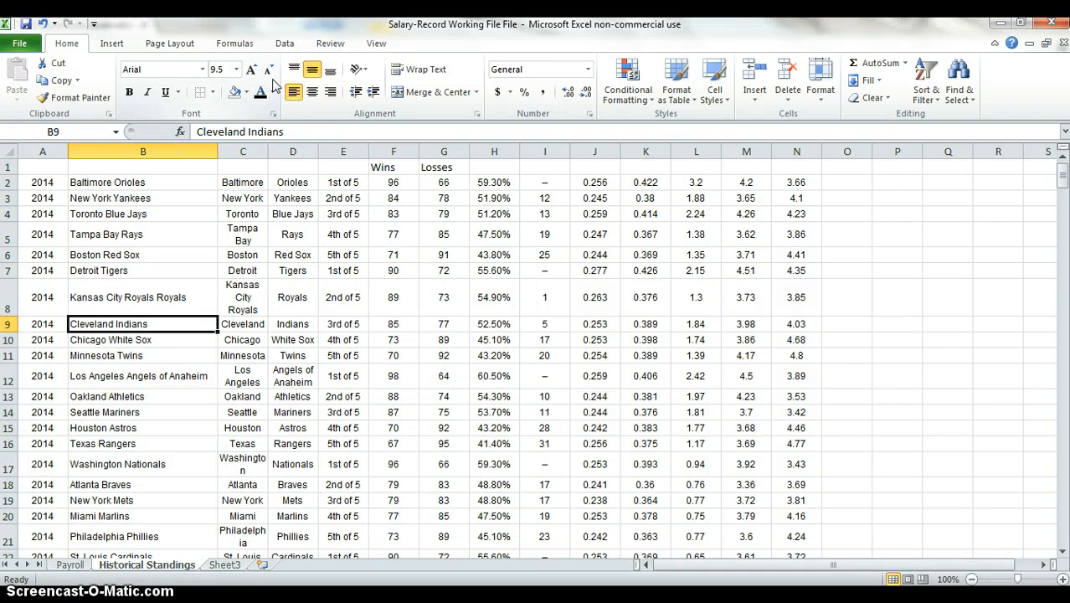
key("Up")
key("Up")
key("Up")
key("Up")
key("Up")
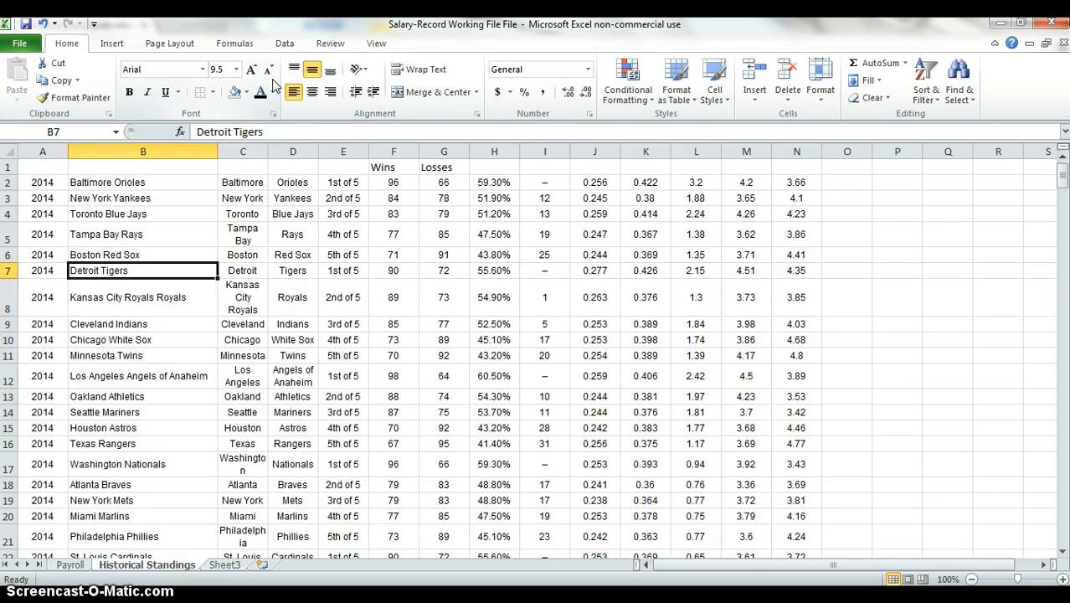
key("Down")
key("Up")
key("Up")
key("Up")
key("Up")
key("Up")
Delete the separate city and nickname columns C and D.
key("Right")
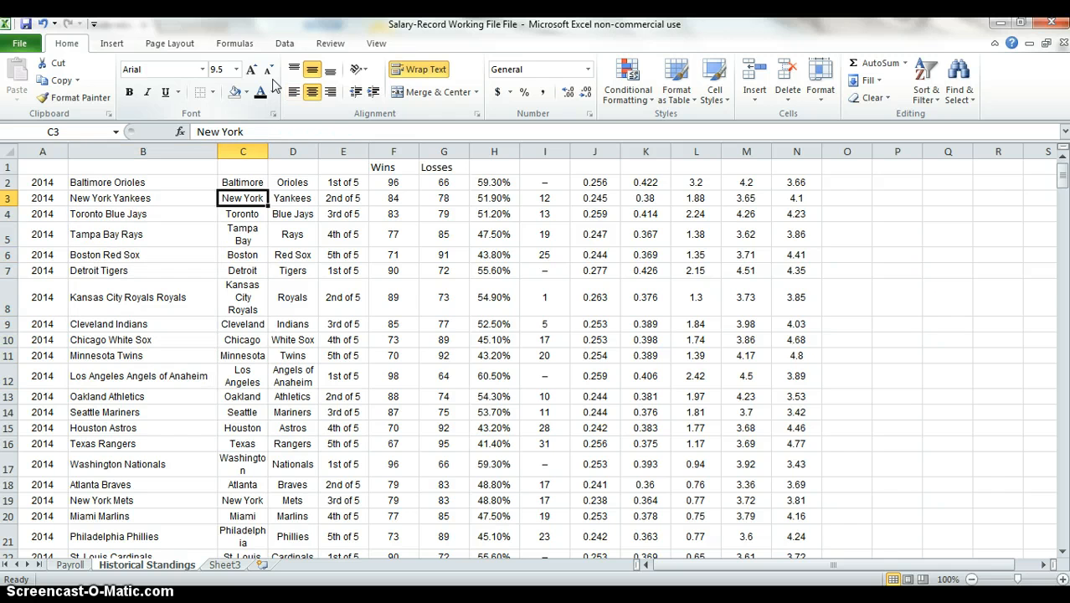
key("ctrl+space")
key("shift+Right")
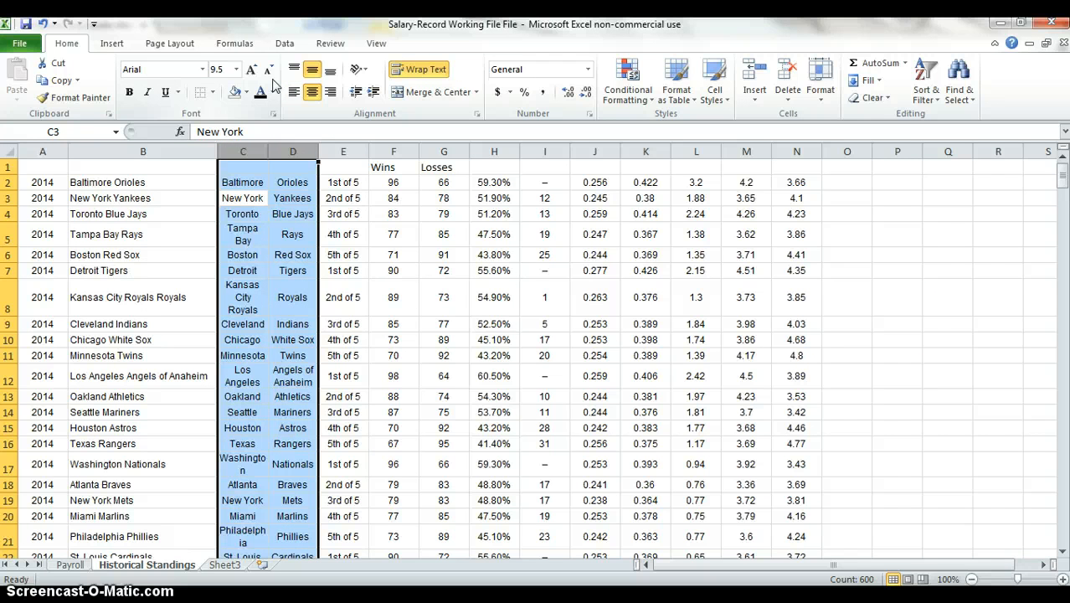
key("ctrl+minus")
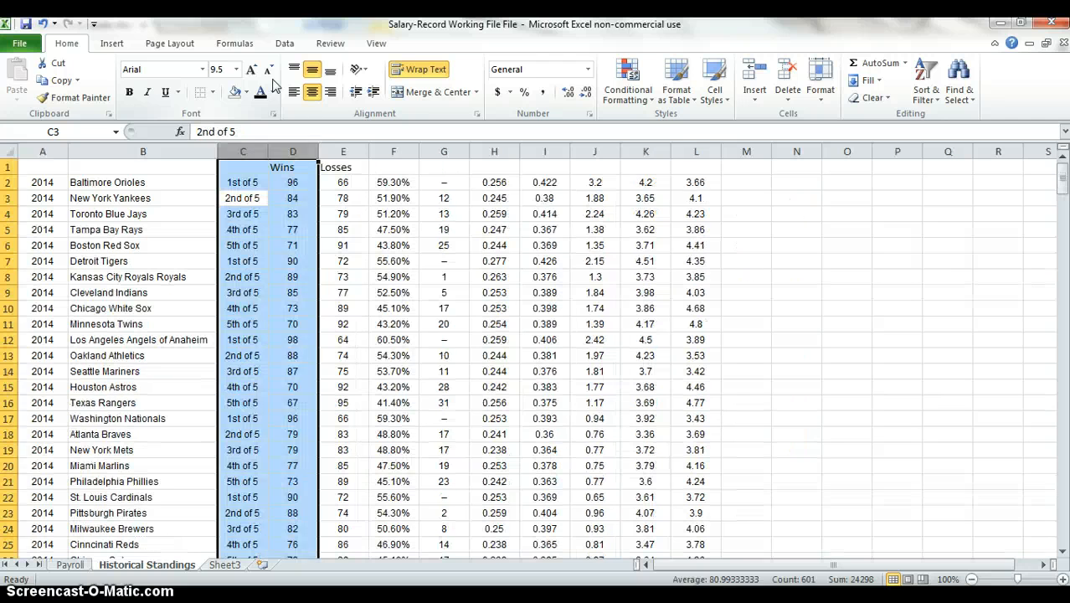
Delete column C, which holds the division finish such as 1st of 5.
key("Left")
key("Right")
key("ctrl+space")
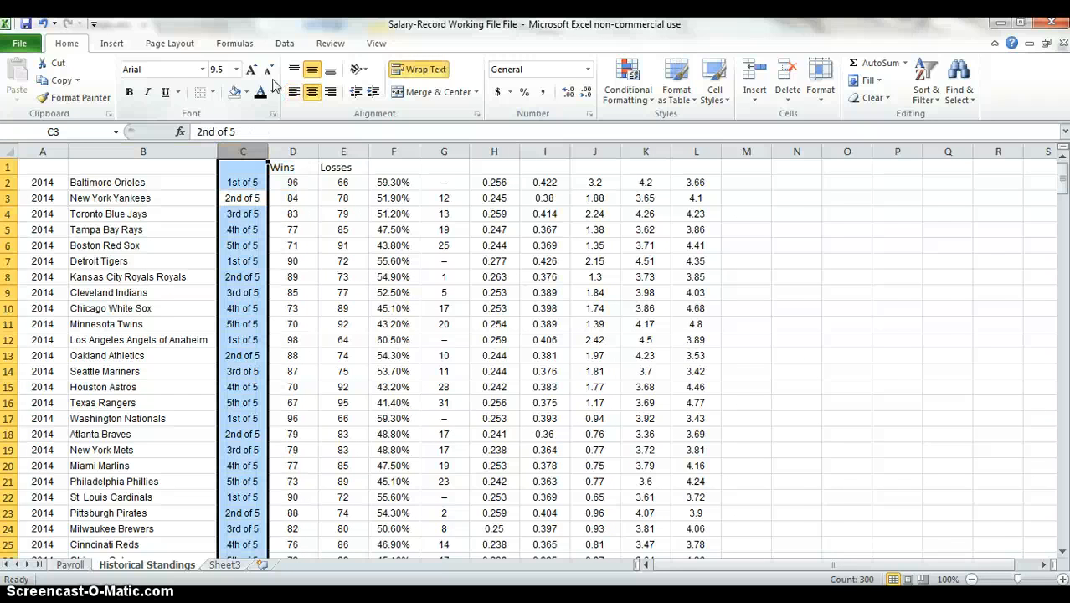
key("ctrl+minus")
Delete columns E through K, the remaining statistics beyond the Losses column.
key("Right")
key("Right")
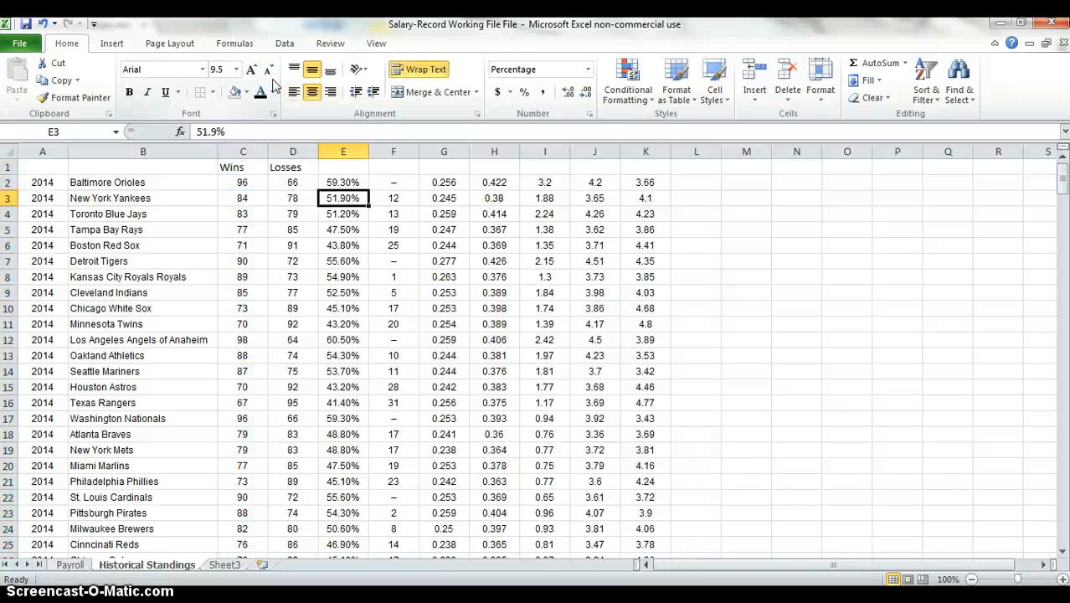
key("ctrl+space")
key("ctrl+shift+Right")
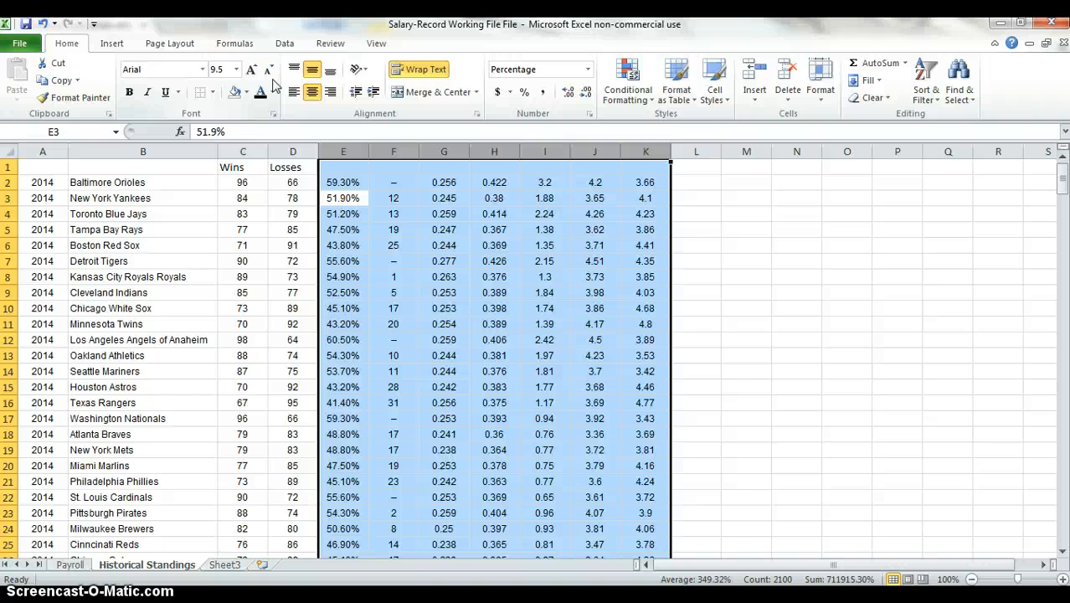
key("ctrl+minus")
key("Left")
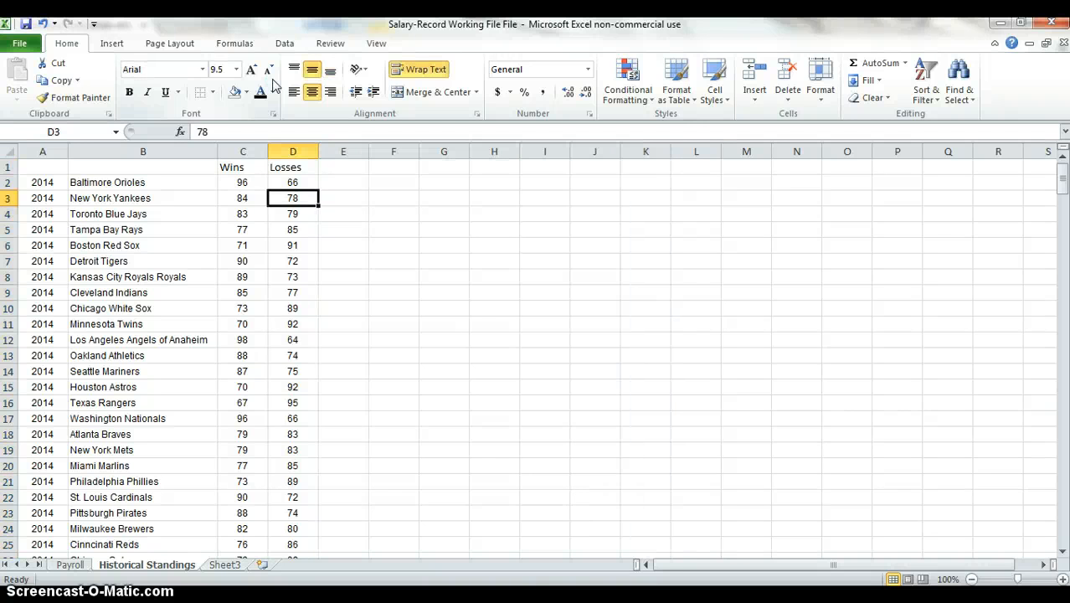
Add the header Win % in E1, beside the Losses header.
key("Up")
key("Right")
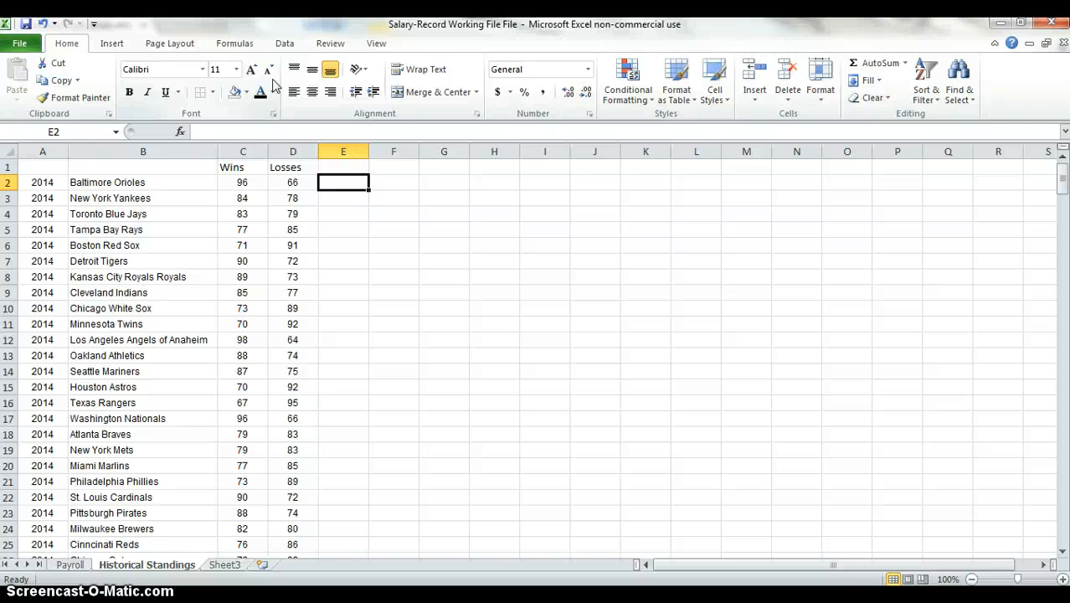
key("Up")
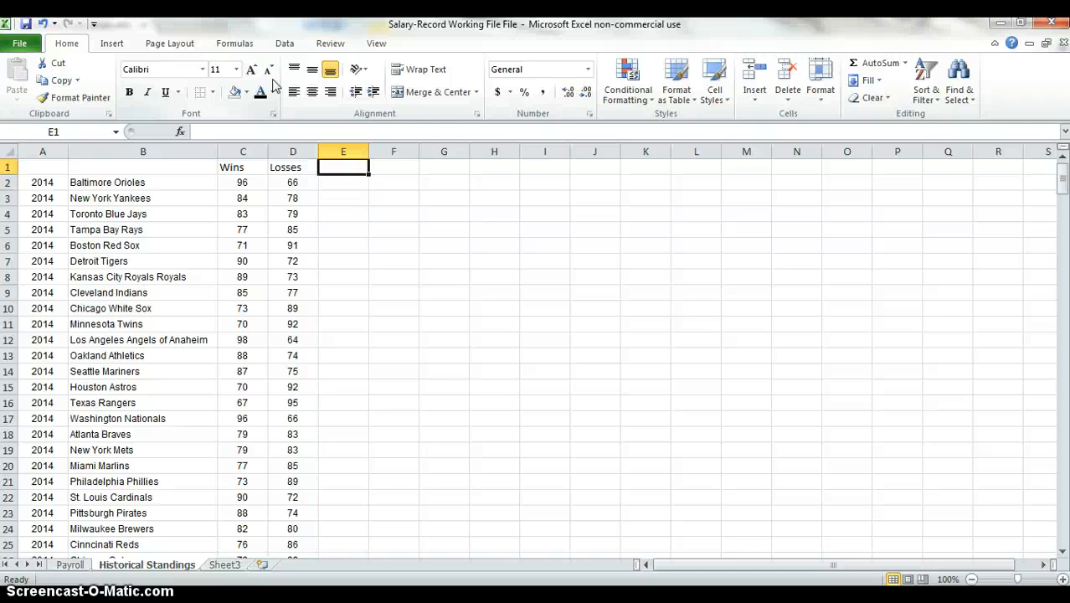
type("Win %")
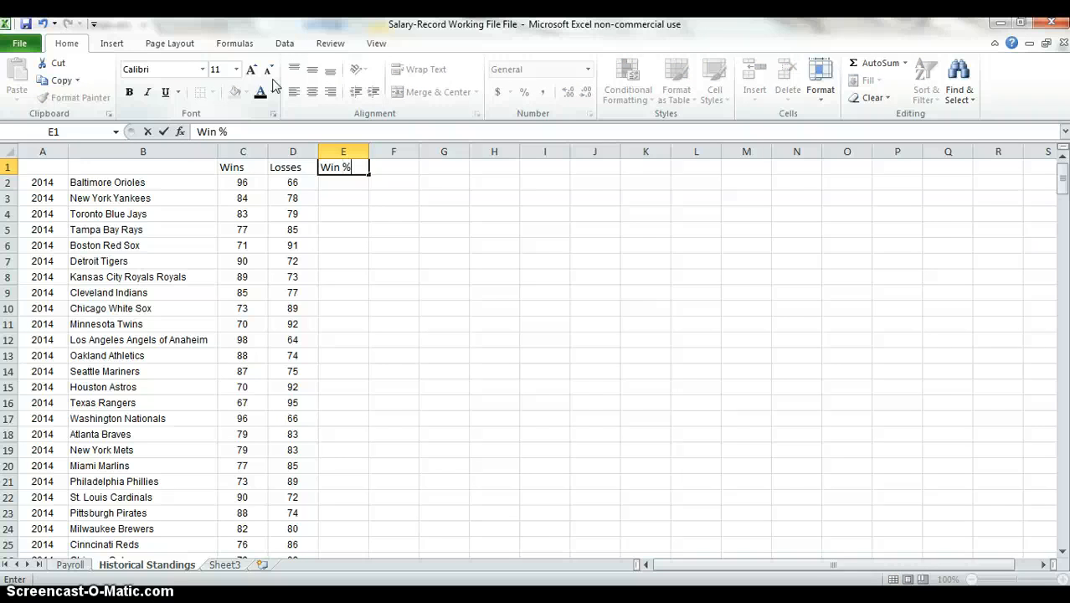
key("Return")
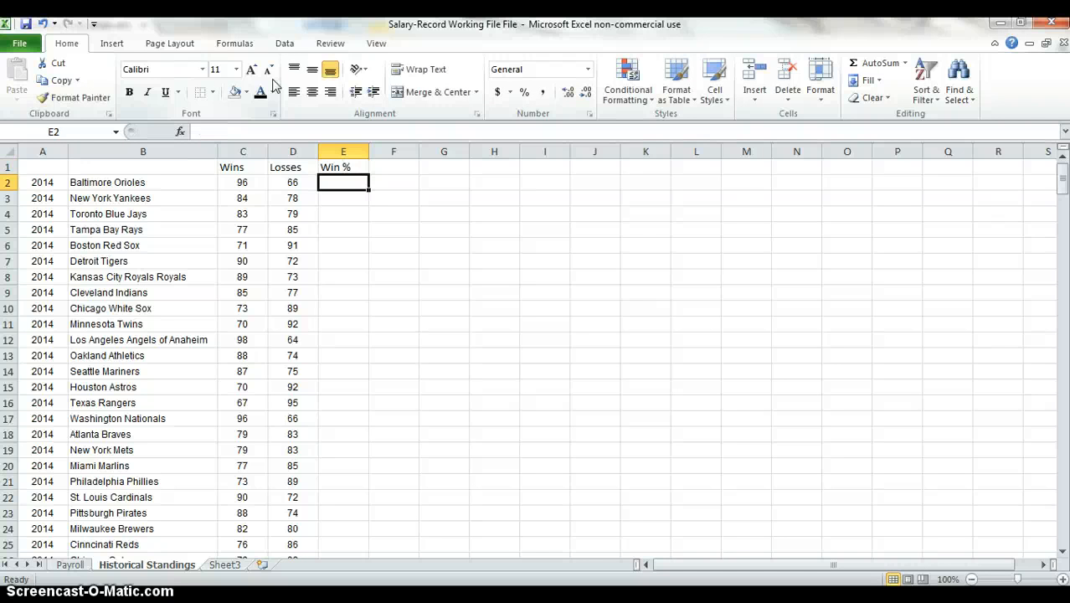
Enter the formula =C2/162 in E2 to calculate the win percentage.
type("=")
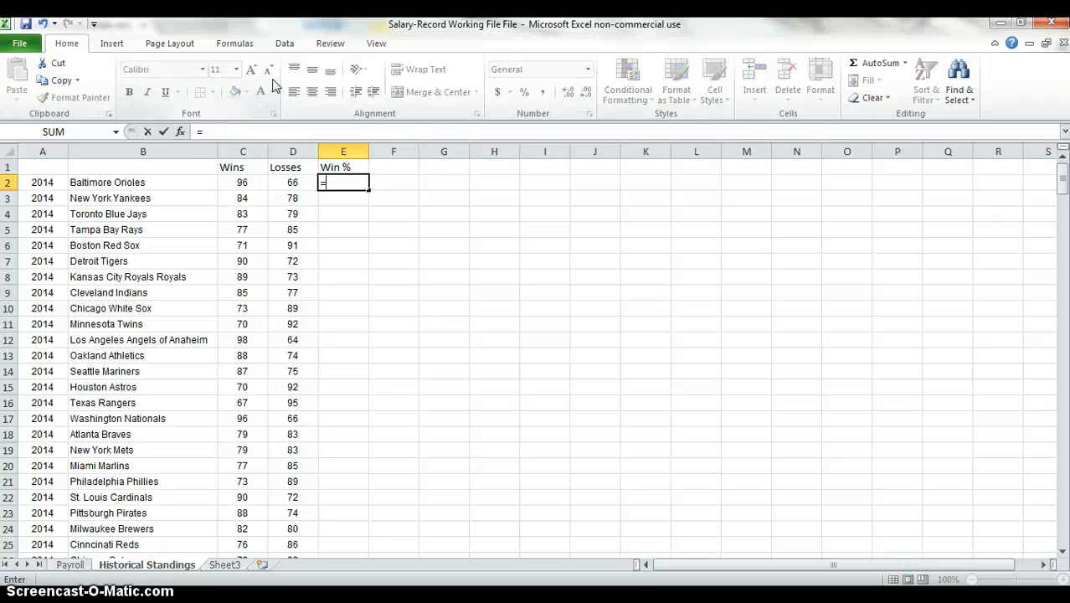
key("Left")
key("Left")
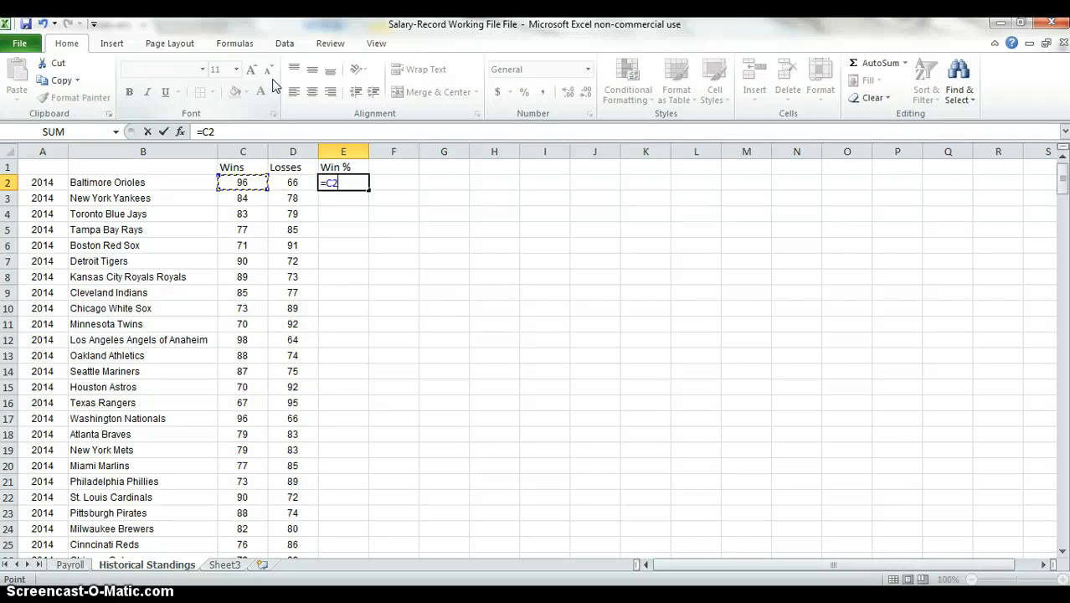
type("/162")
key("Return")
Fill the E2 win percentage formula down column E to the last data row, E301.
key("Up")
key("Left")
key("ctrl+Down")
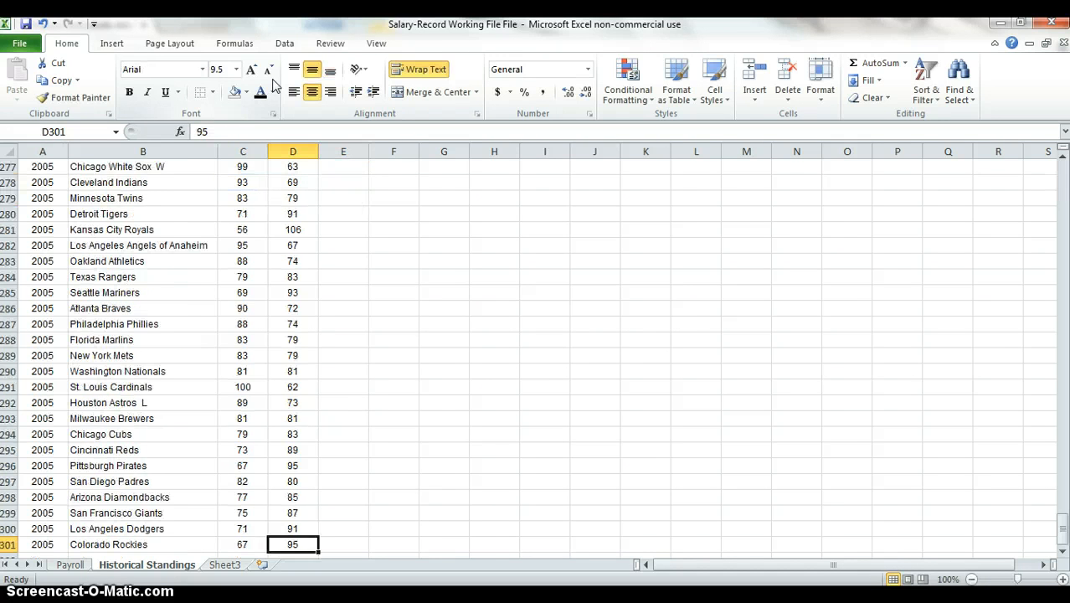
key("Right")
key("ctrl+shift+Up")
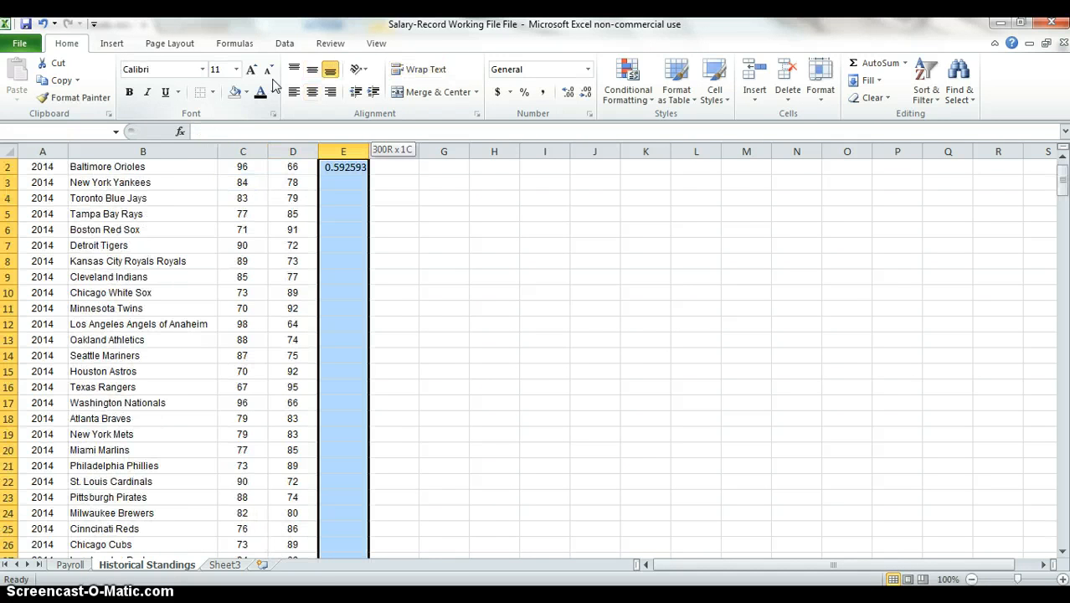
key("ctrl+d")
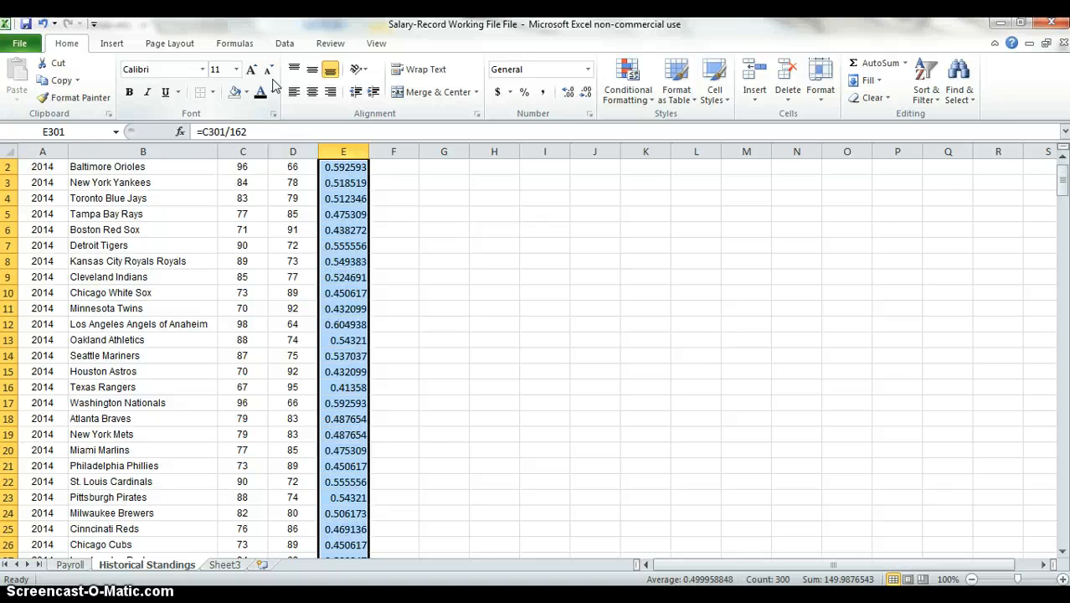
Format the Win % values in E2:E301 as percentages with two decimal places.
key("Up")
key("ctrl+Up")
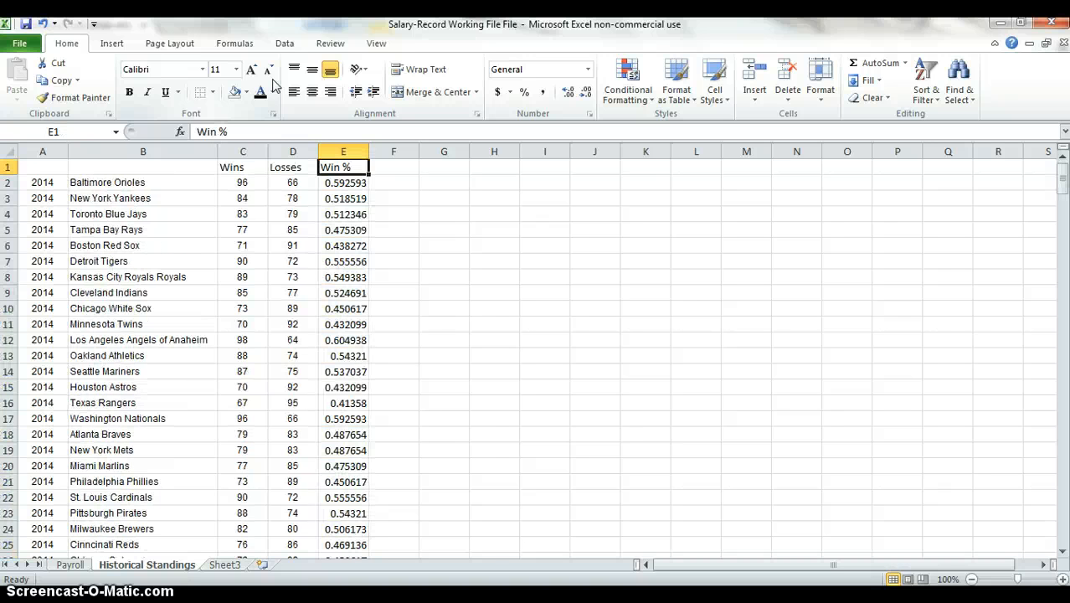
key("Down")
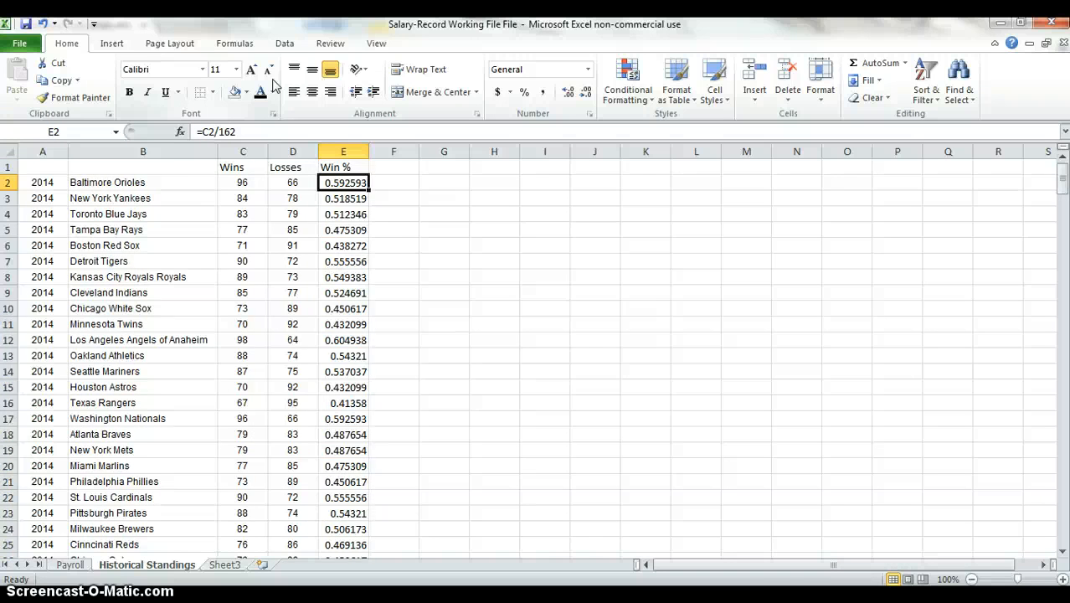
key("ctrl+shift+Down")
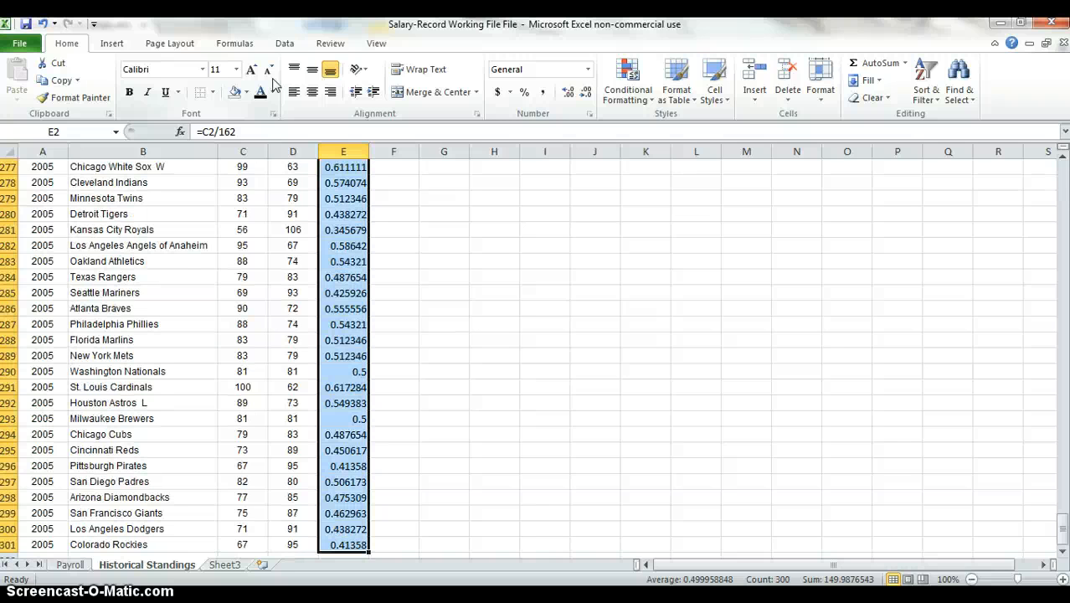
key("ctrl+shift+5")
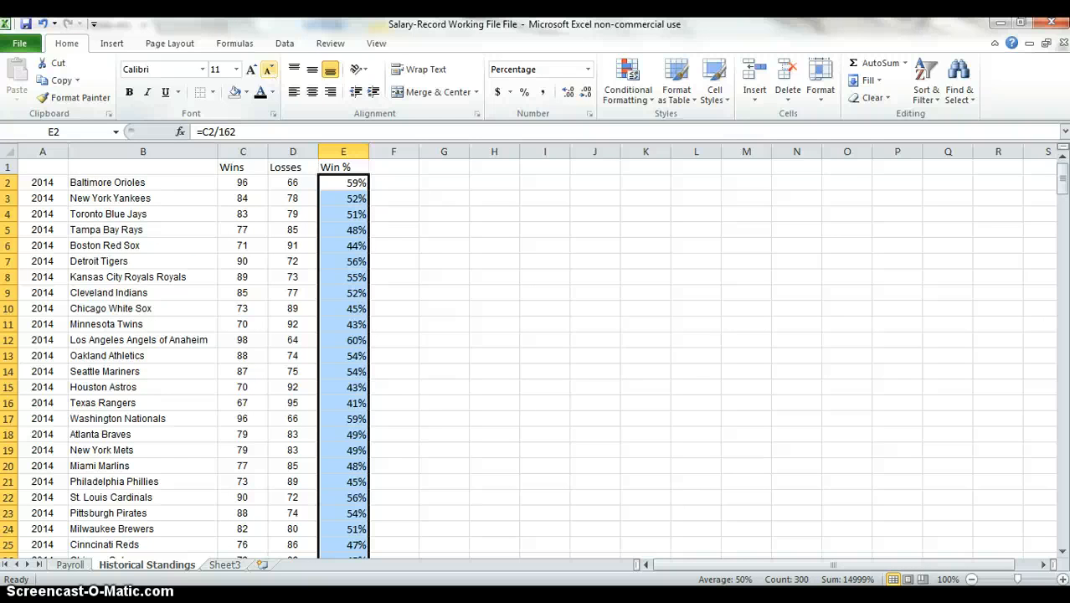
left_click(565, 93)
left_click(565, 94)
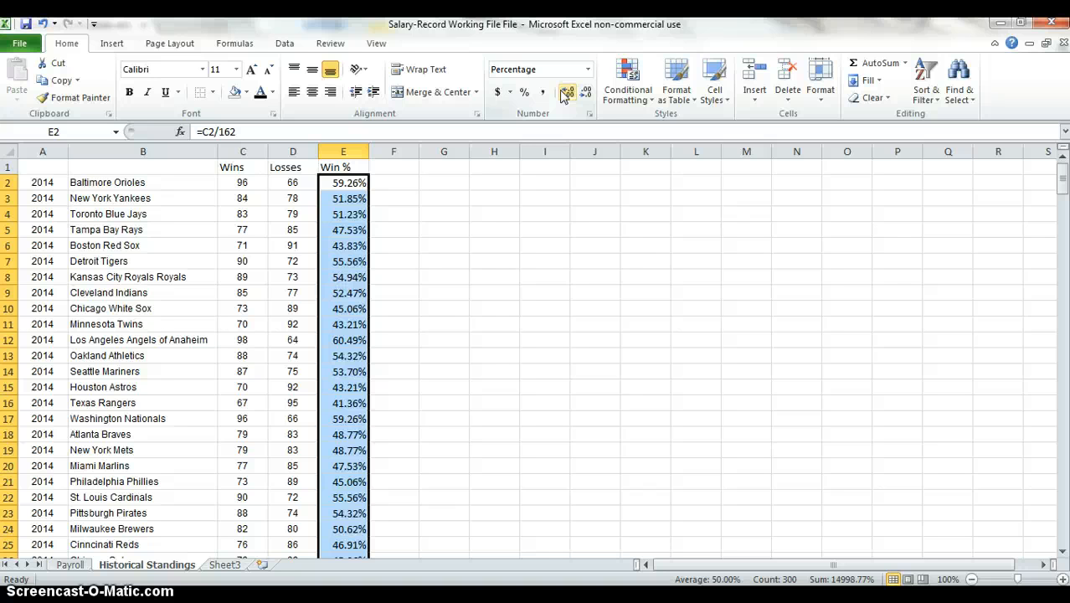
Try the comma style on the Win % values and reset them to the General number format.
key("alt+h")
key("k")
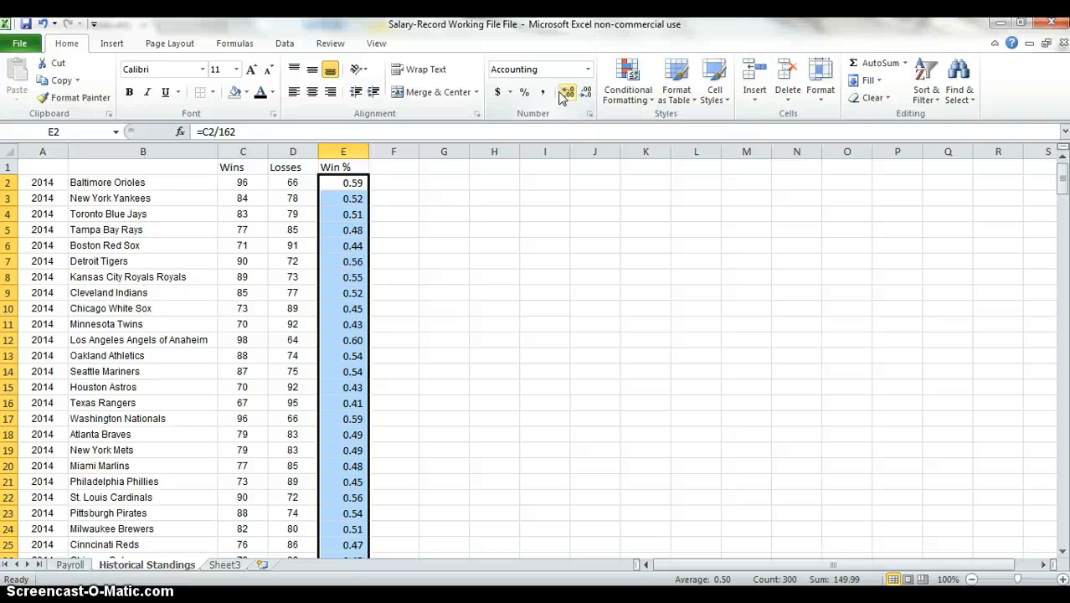
key("alt+h")
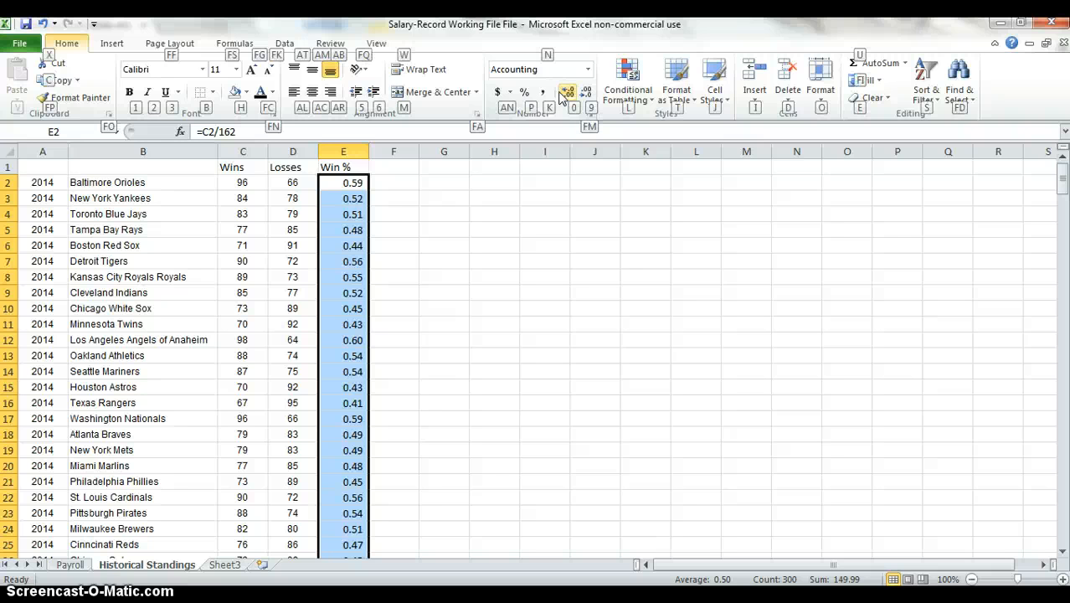
type("n")
type("General")
key("Return")
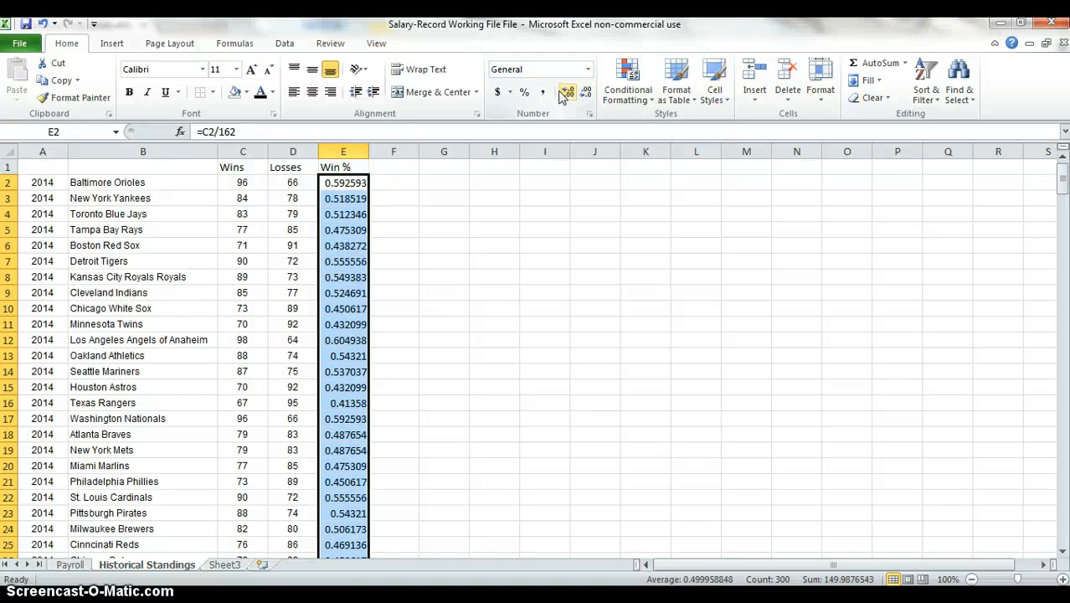
Reapply the percentage format with two decimal places to the selected Win % values.
key("ctrl+shift+5")
left_click(566, 93)
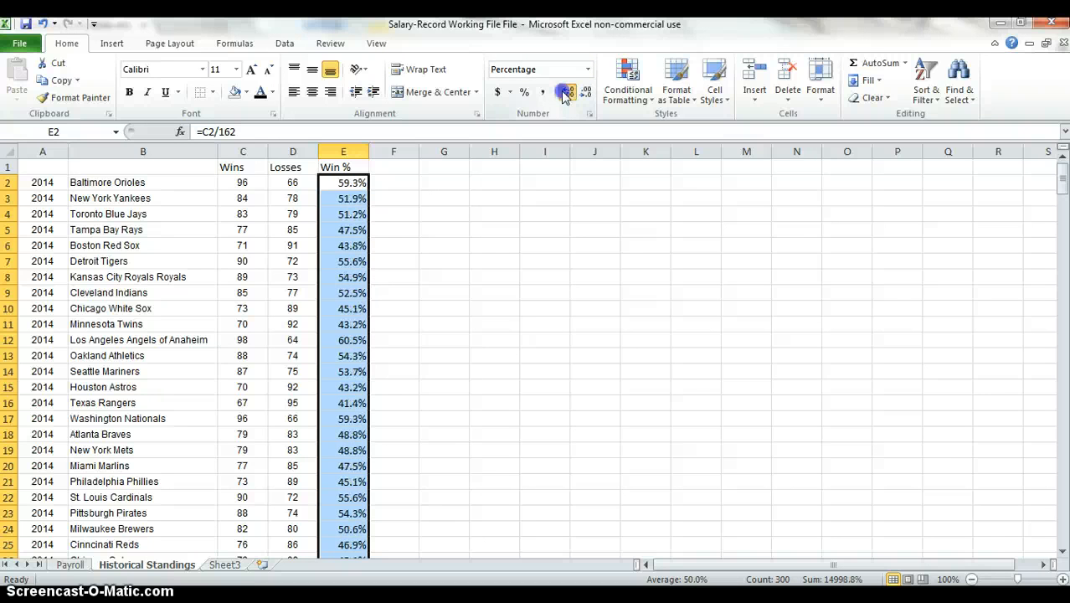
left_click(566, 93)
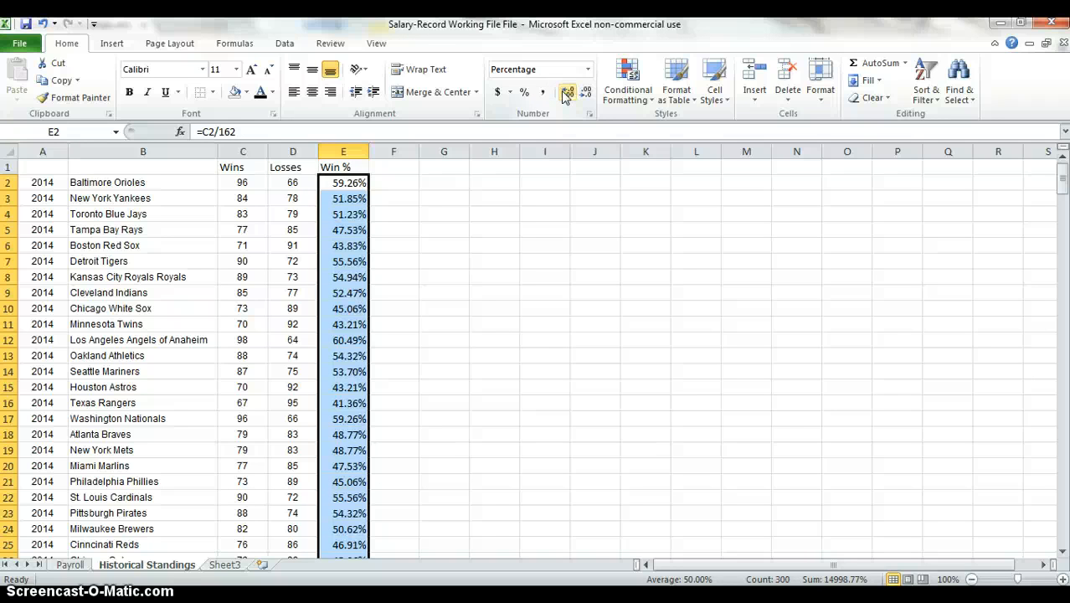
key("Left")
key("Right")
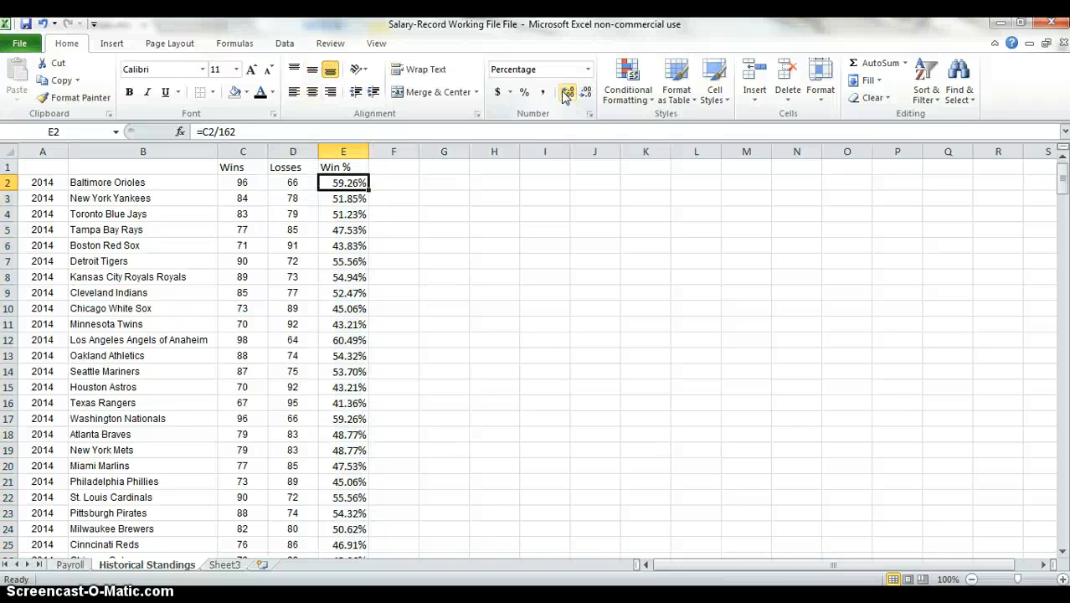
Set the font of the entire Historical Standings sheet to Calibri, size 11.
key("Down")
key("Up")
key("ctrl+a")
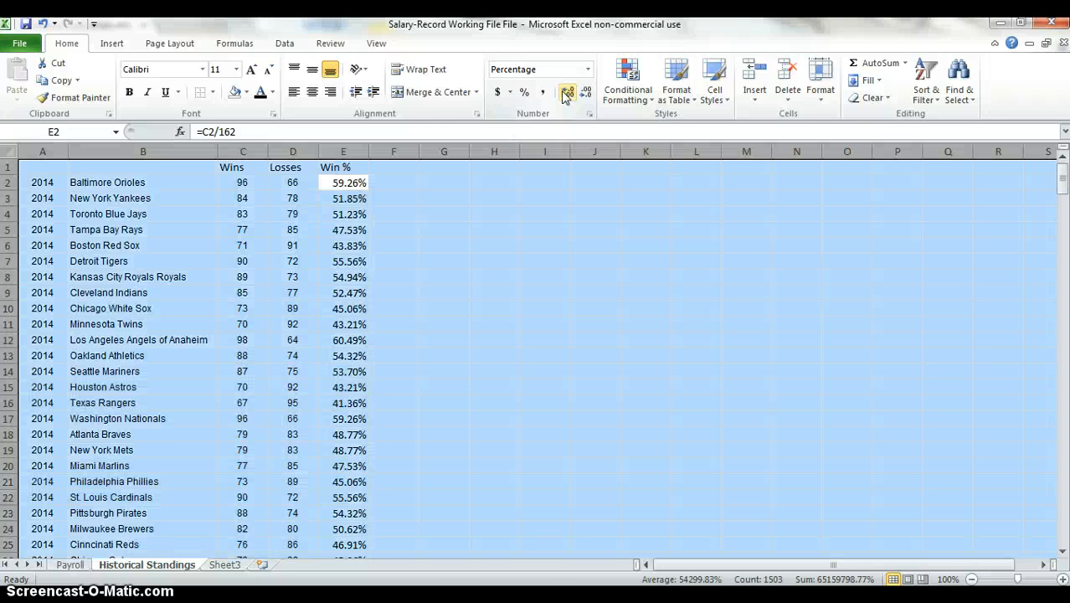
key("alt")
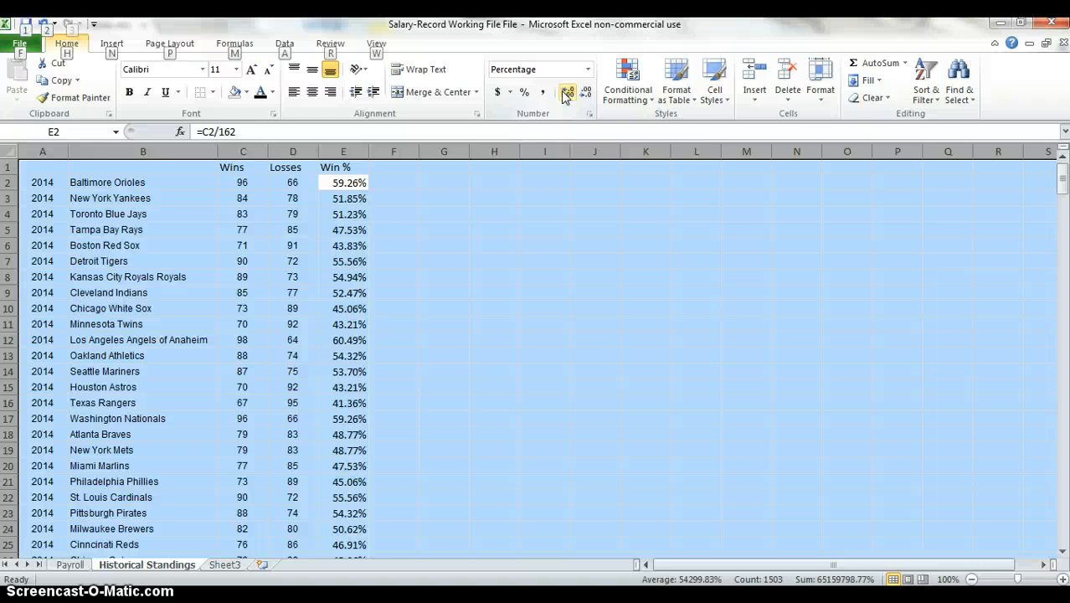
key("h")
key("f")
key("f")
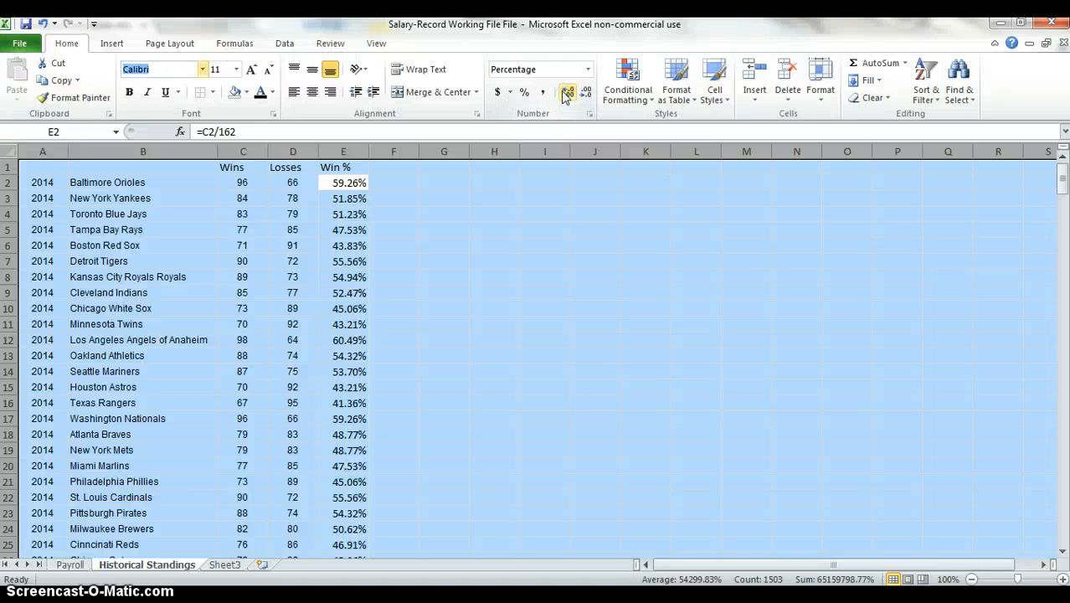
key("Return")
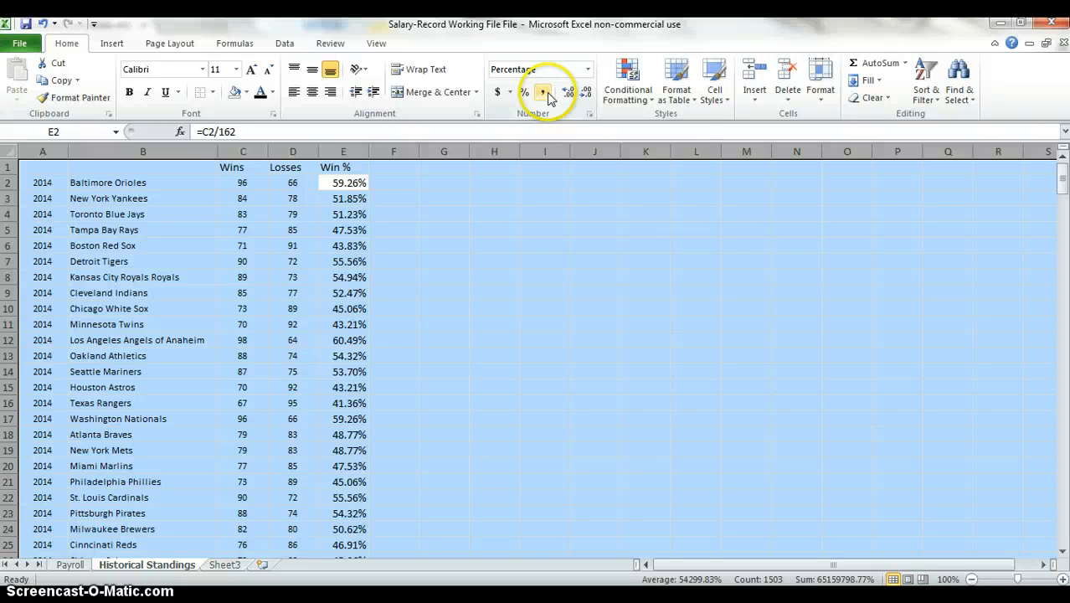
left_click(251, 71)
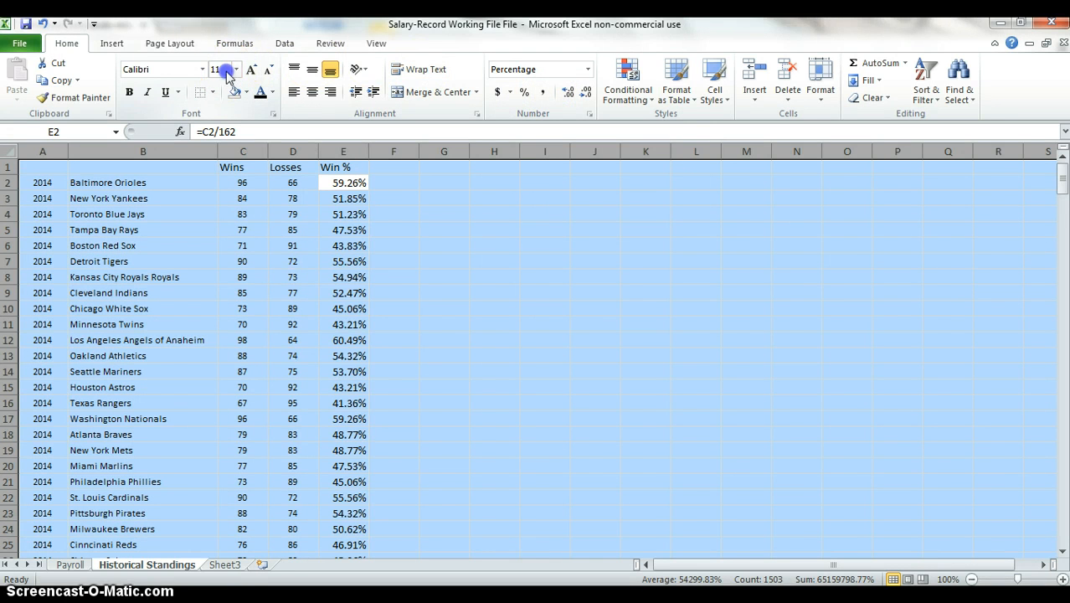
key("Up")
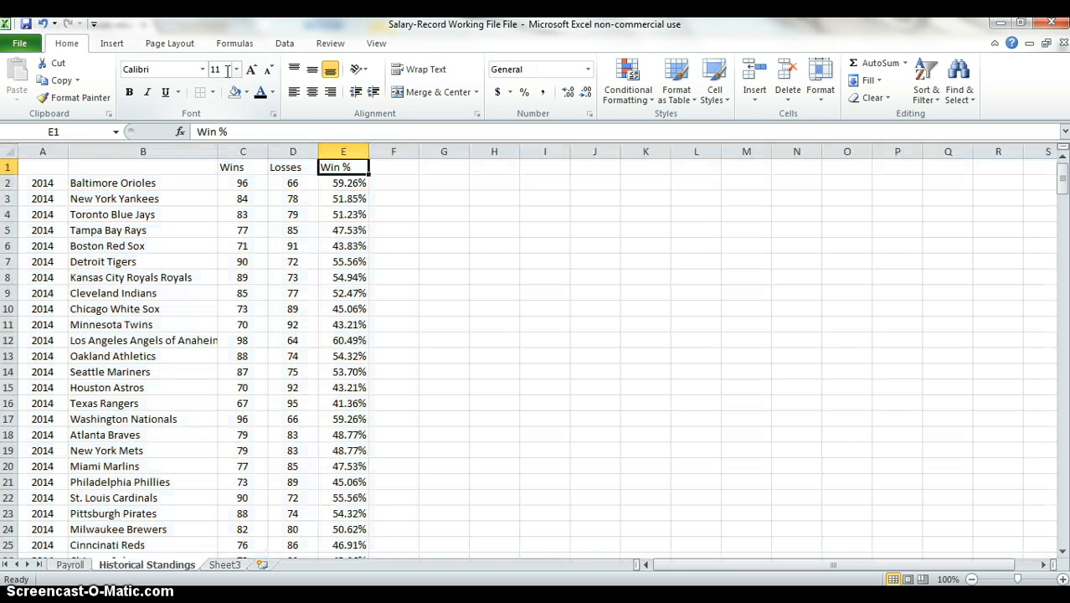
Review the cleaned Historical Standings table from the year column across to Win %, including its last rows.
key("Down")
key("Left")
key("Left")
key("Left")
key("Left")
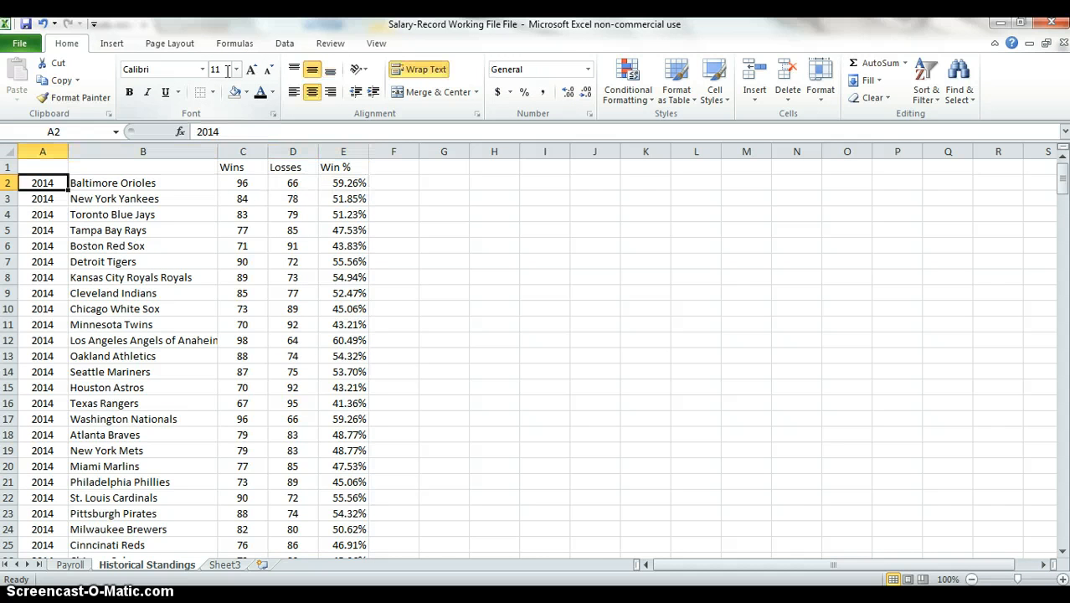
key("ctrl+Down")
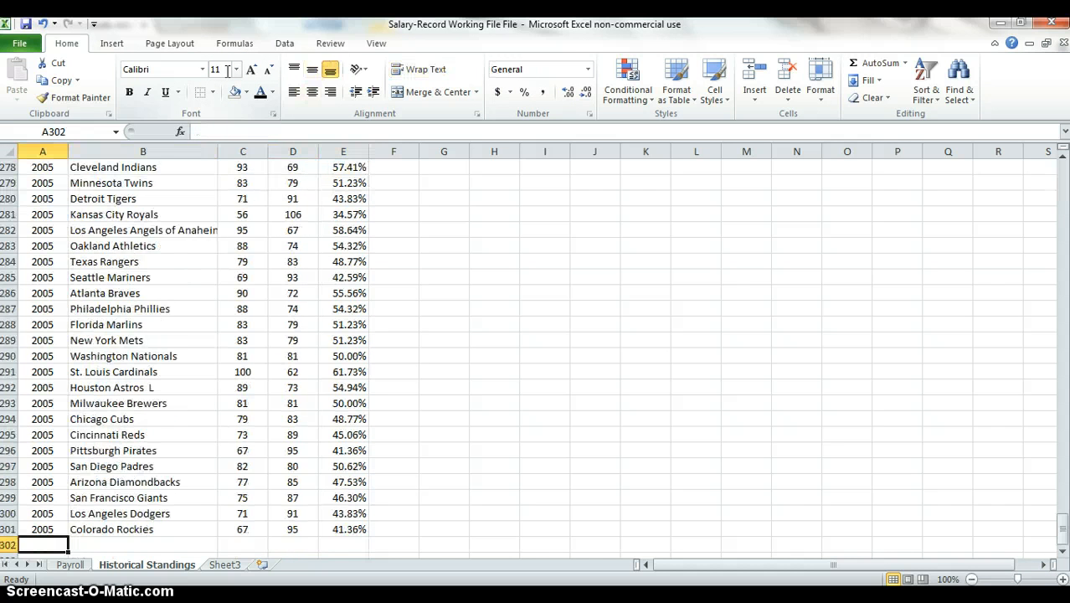
key("ctrl+Up")
key("Up")
key("Down")
key("Right")
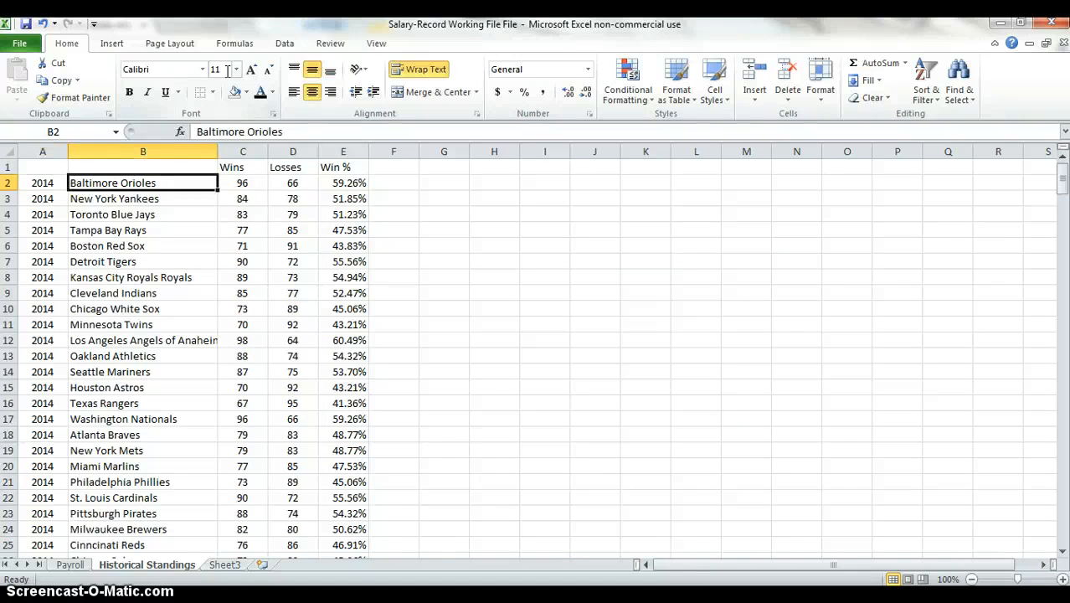
key("Right")
key("Right")
key("Right")
key("Right")
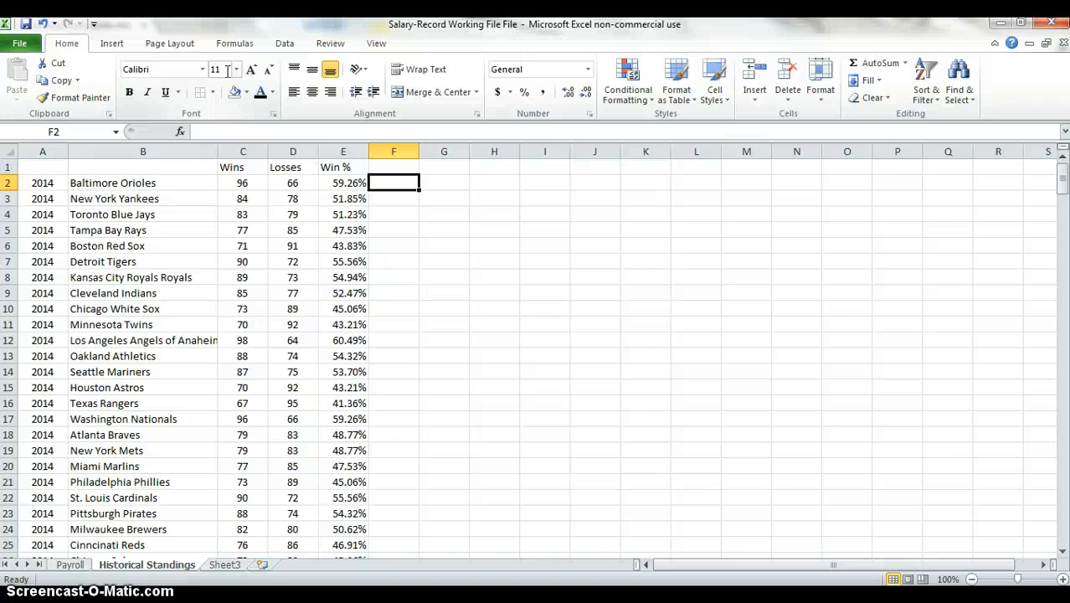
On the Payroll sheet, move Los Angeles Dodgers from A1 to B1 so it joins the other cleaned team names.
key("ctrl+Page_Up")
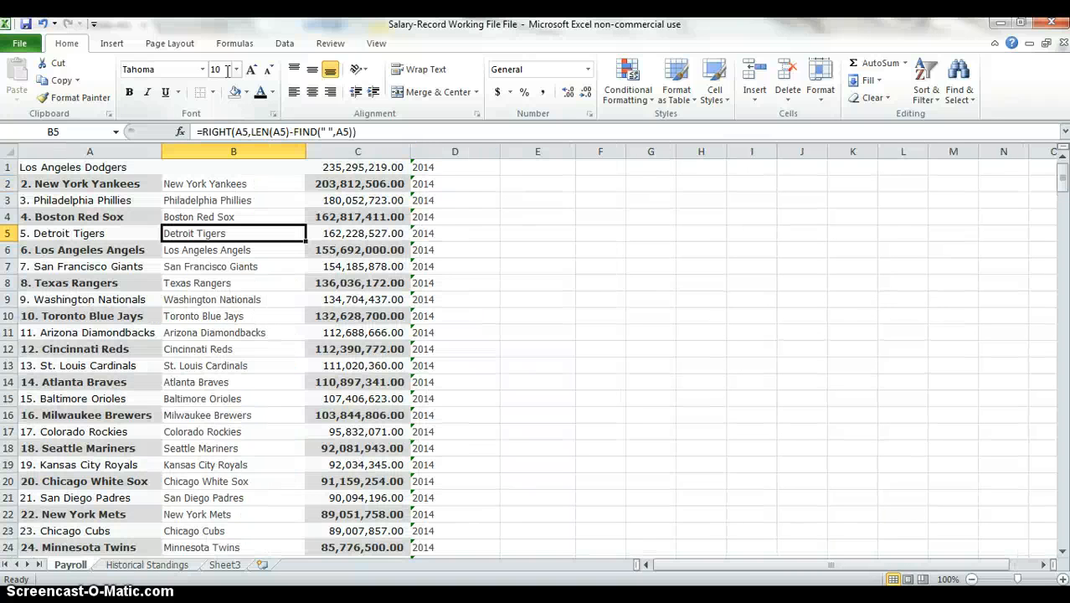
key("Up")
key("Up")
key("Up")
key("Up")
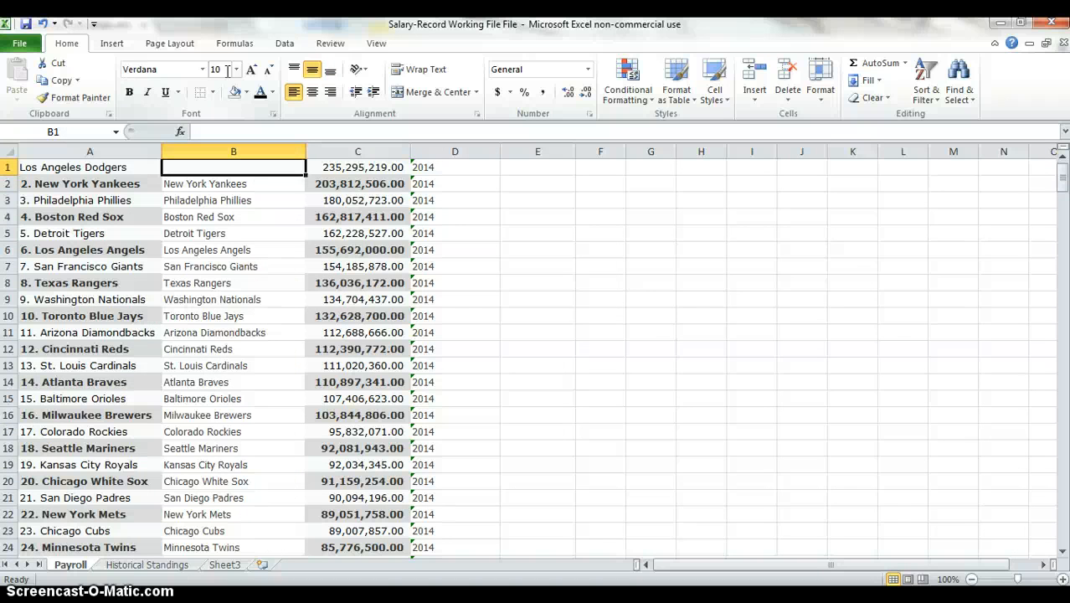
key("Down")
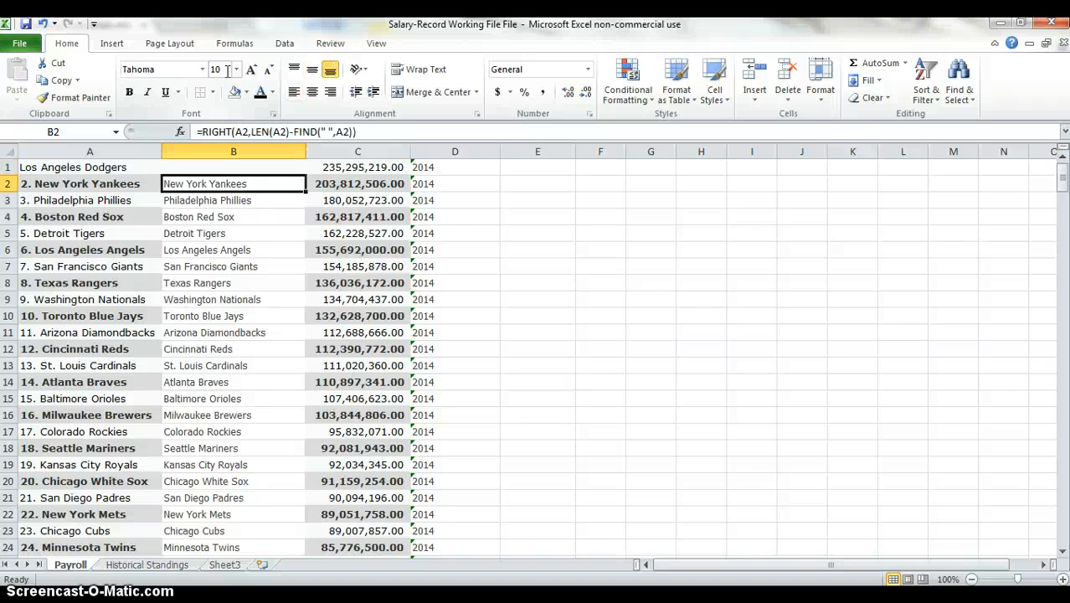
key("ctrl+Home")
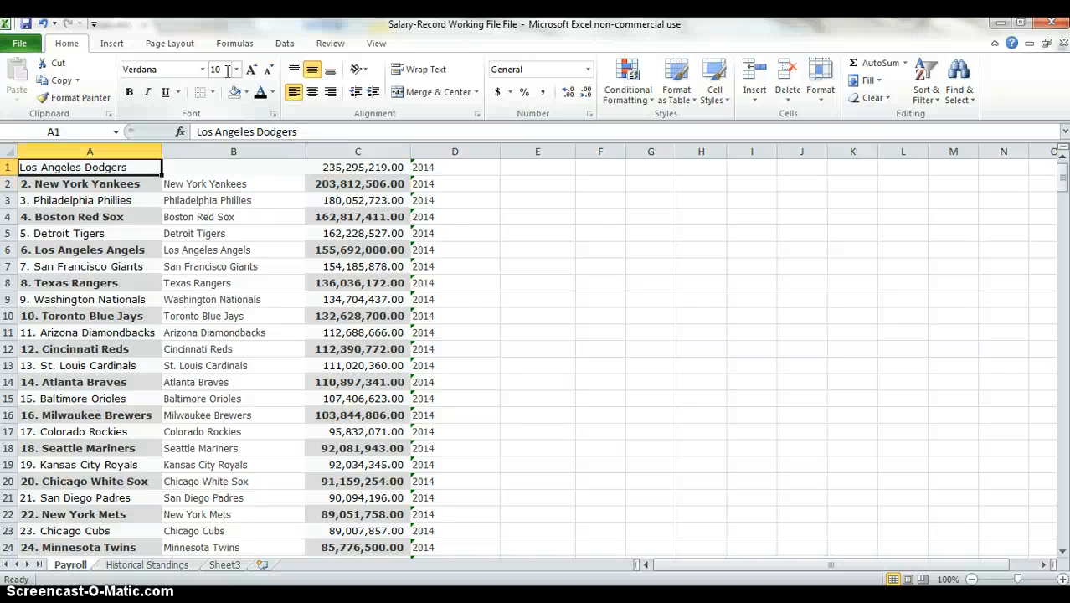
key("ctrl+x")
key("Right")
key("ctrl+v")
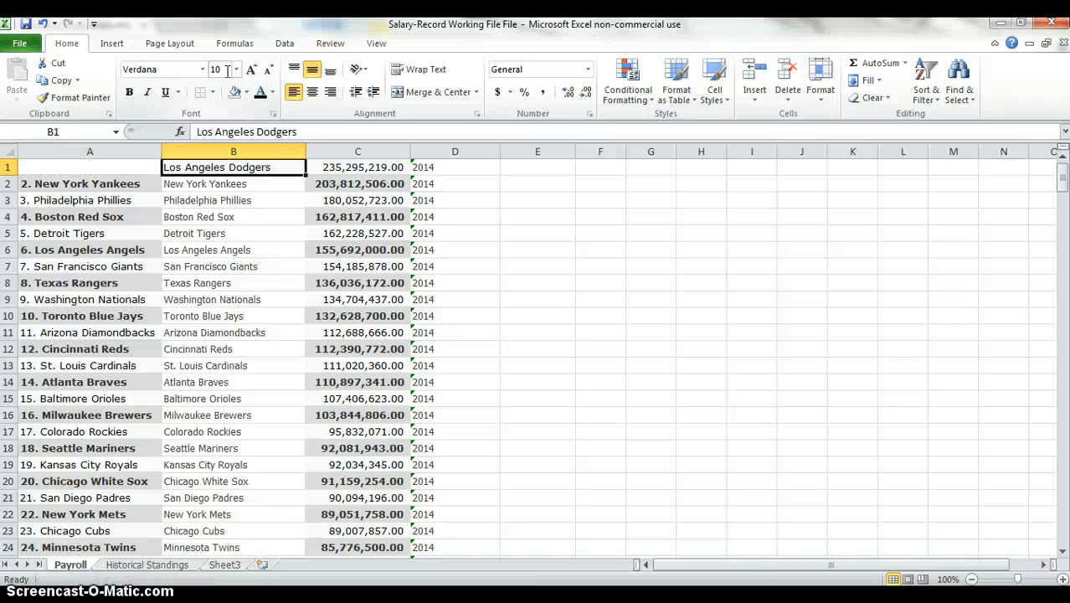
Examine the team name, payroll amount and year cells in row 2 of the Payroll sheet.
key("Down")
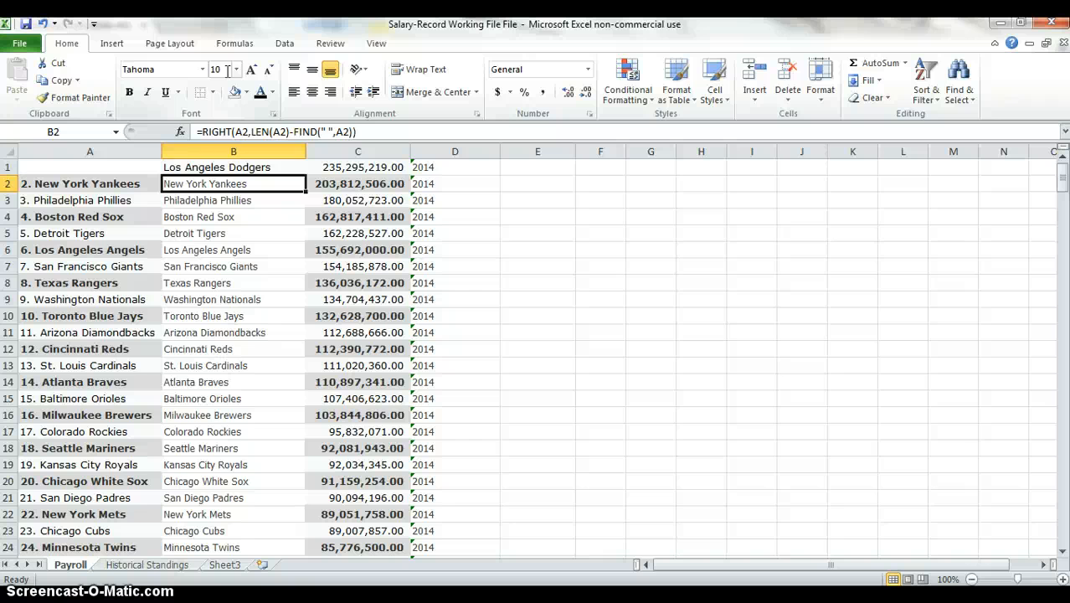
key("Right")
key("Right")
key("Right")
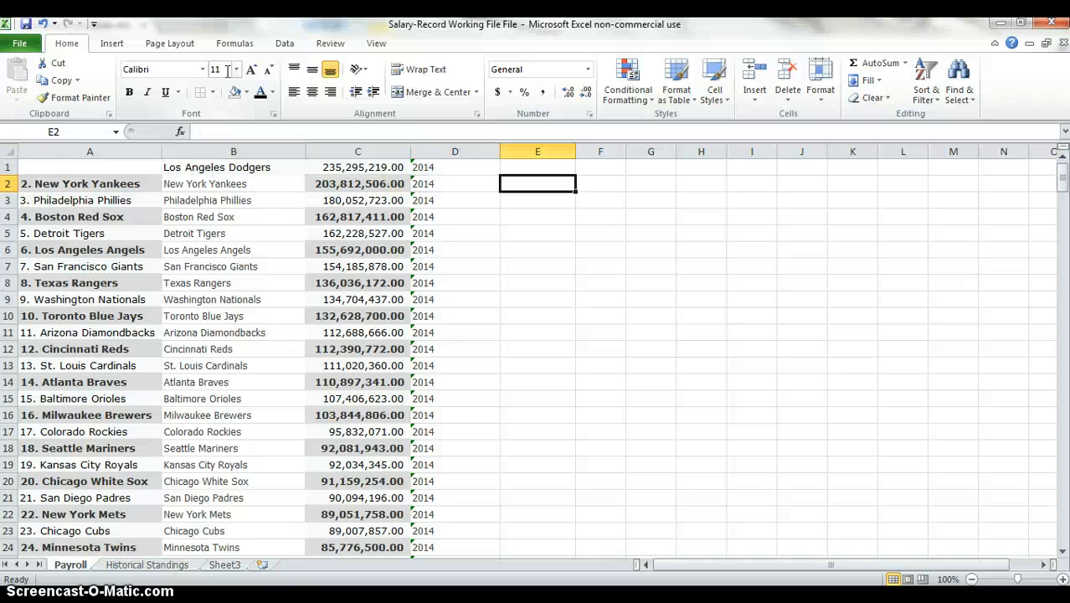
key("Left")
key("Left")
key("Left")
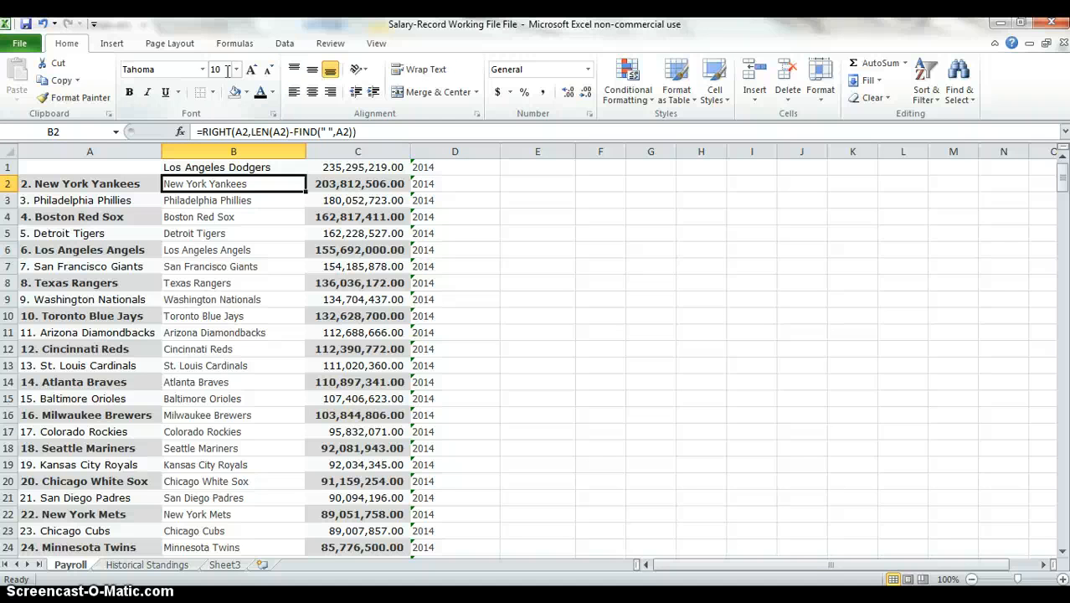
Check the character count of the year in D2 with =LEN(D2) in E2, and clear the test formula.
key("Right")
key("Right")
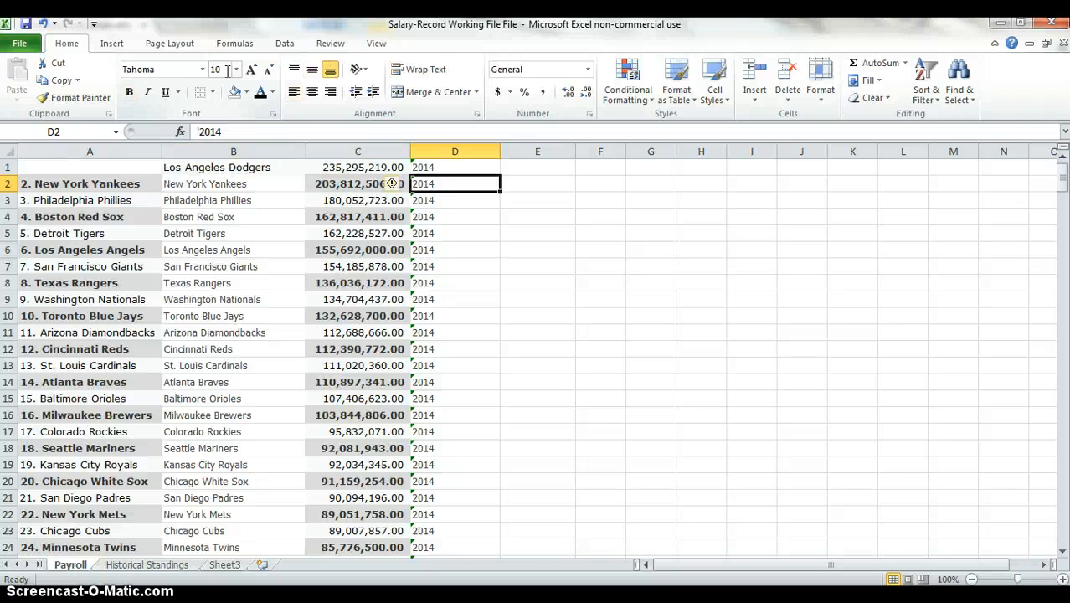
key("Right")
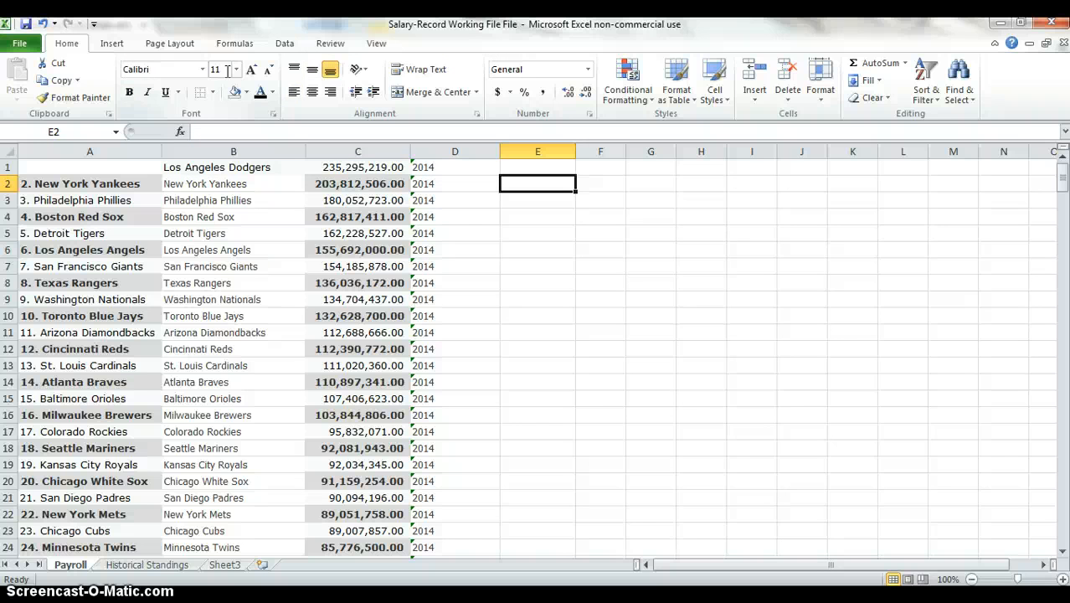
type("=len(")
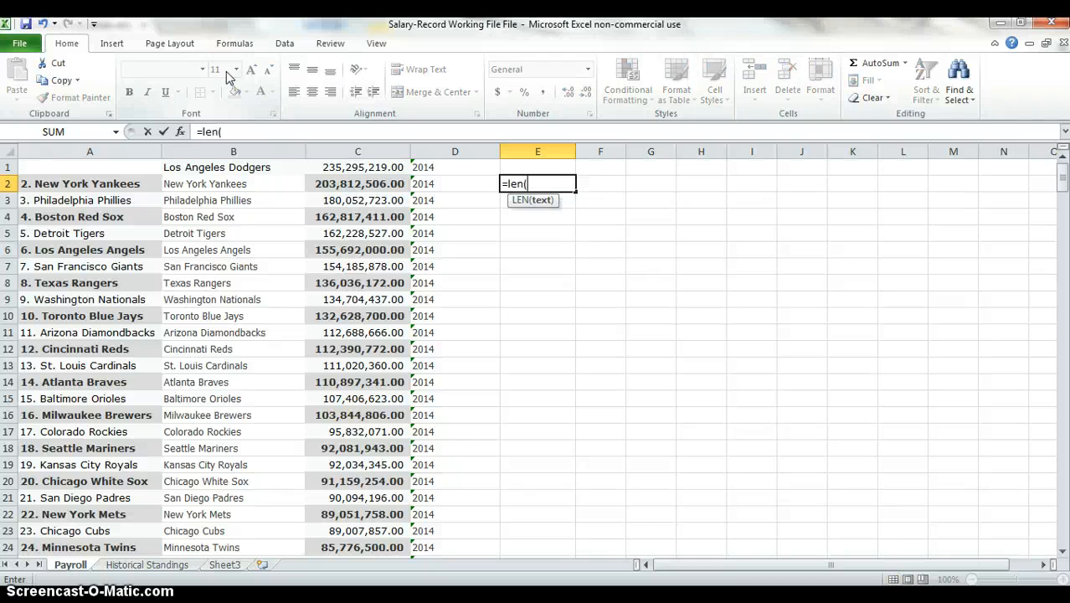
key("Left")
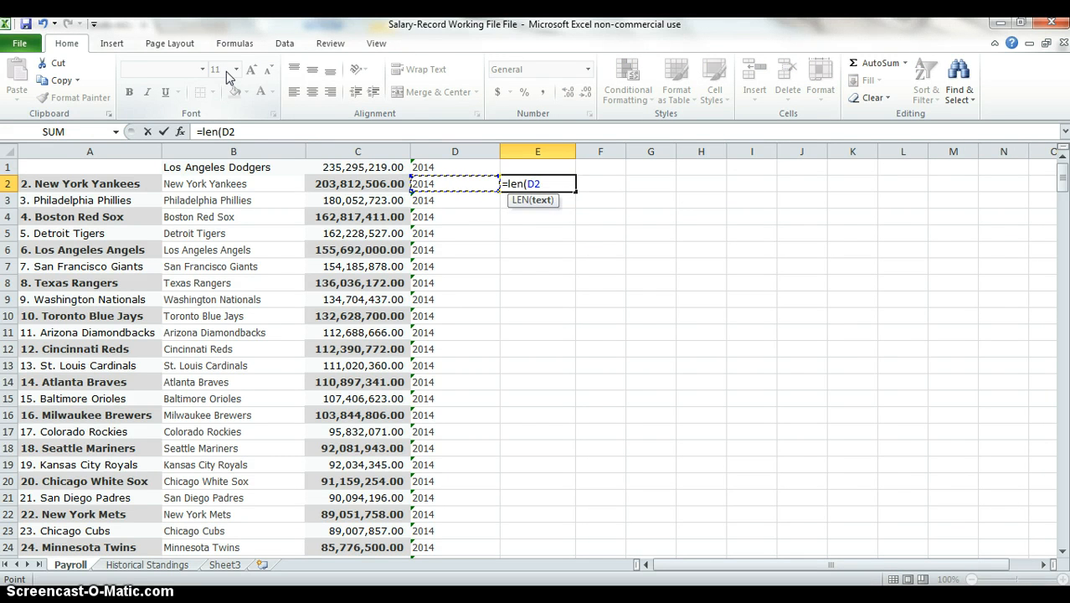
key("Return")
key("Up")
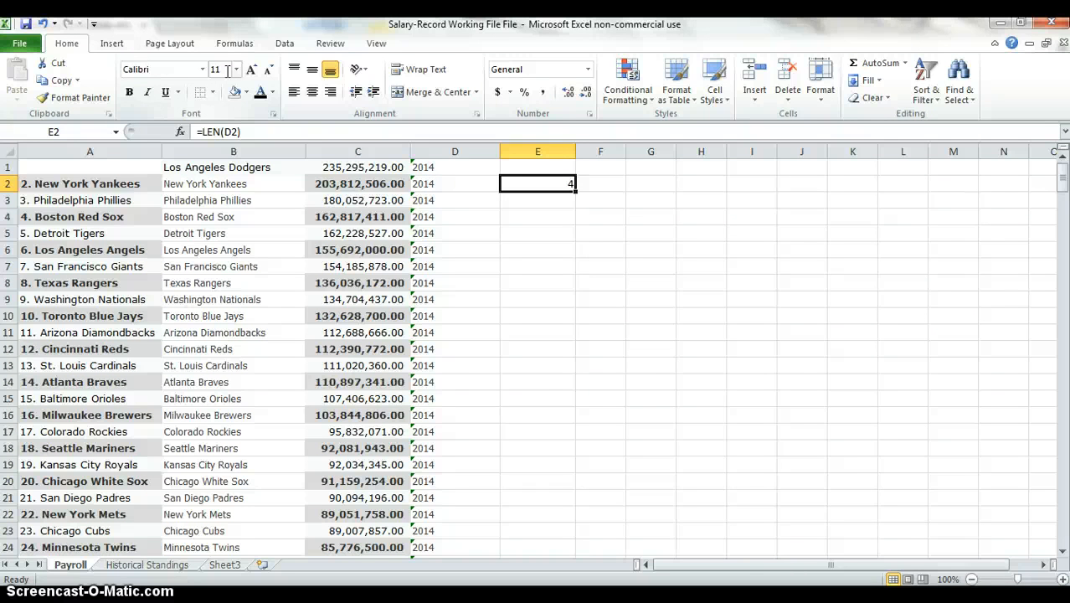
key("Delete")
key("Left")
key("Left")
key("Left")
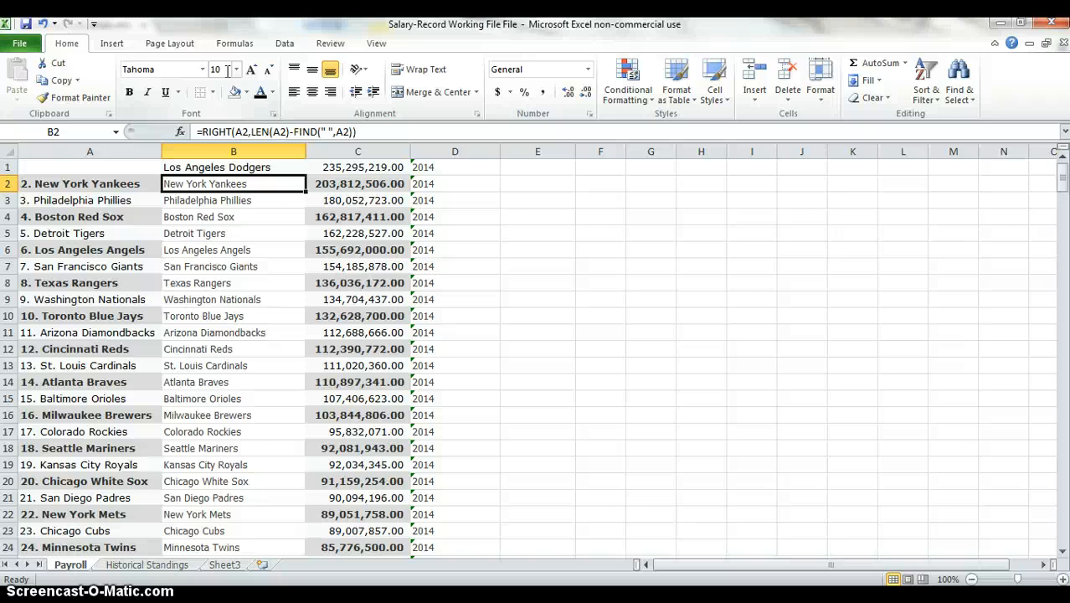
Insert a blank column before the cleaned team names in column B of the Payroll sheet.
key("ctrl+space")
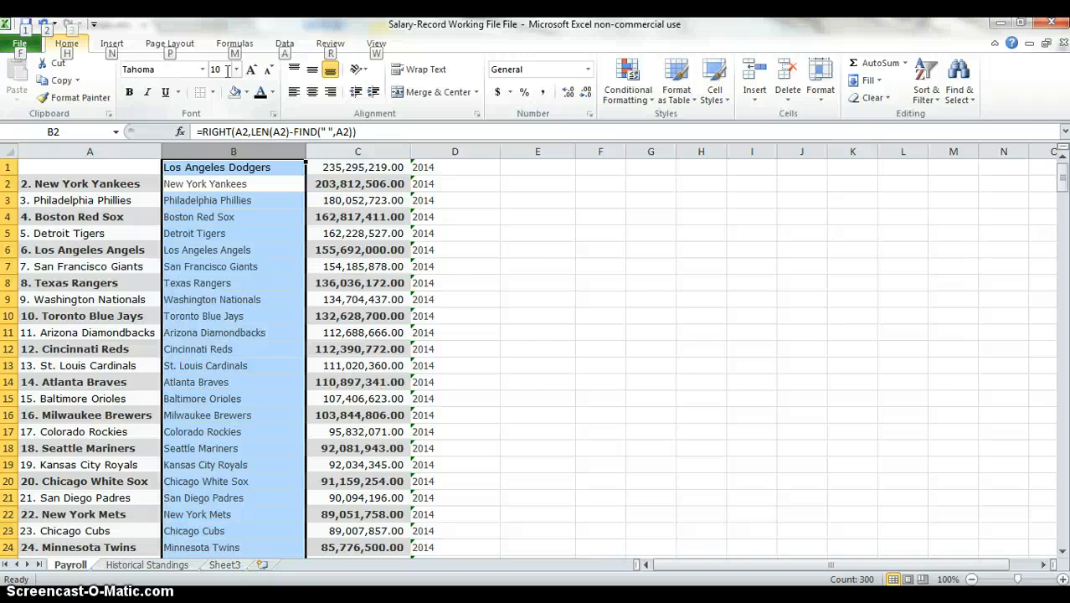
key("ctrl+shift+plus")
key("shift+BackSpace")
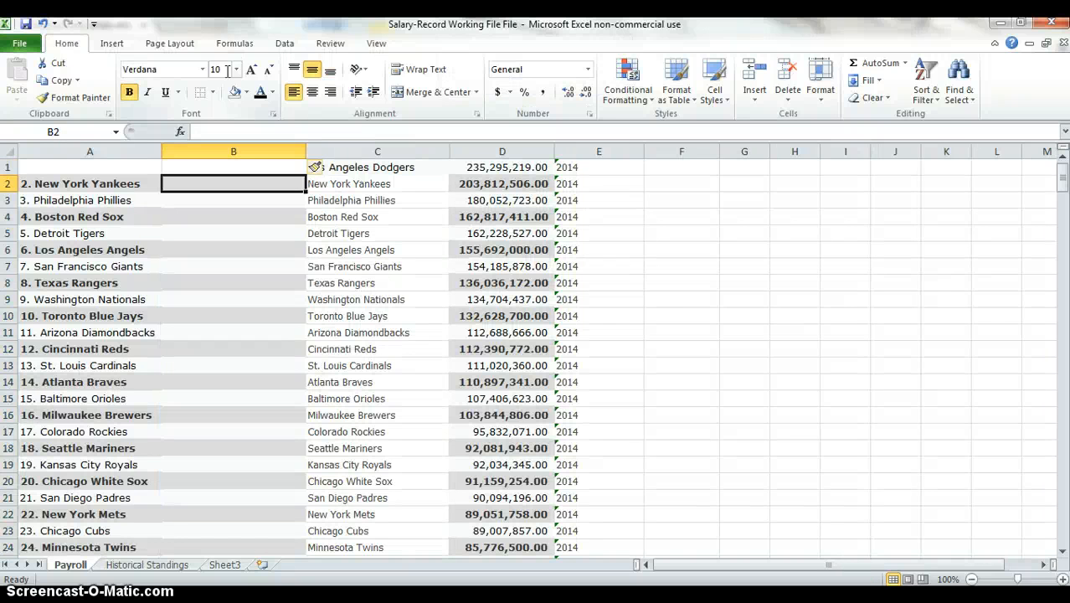
key("Right")
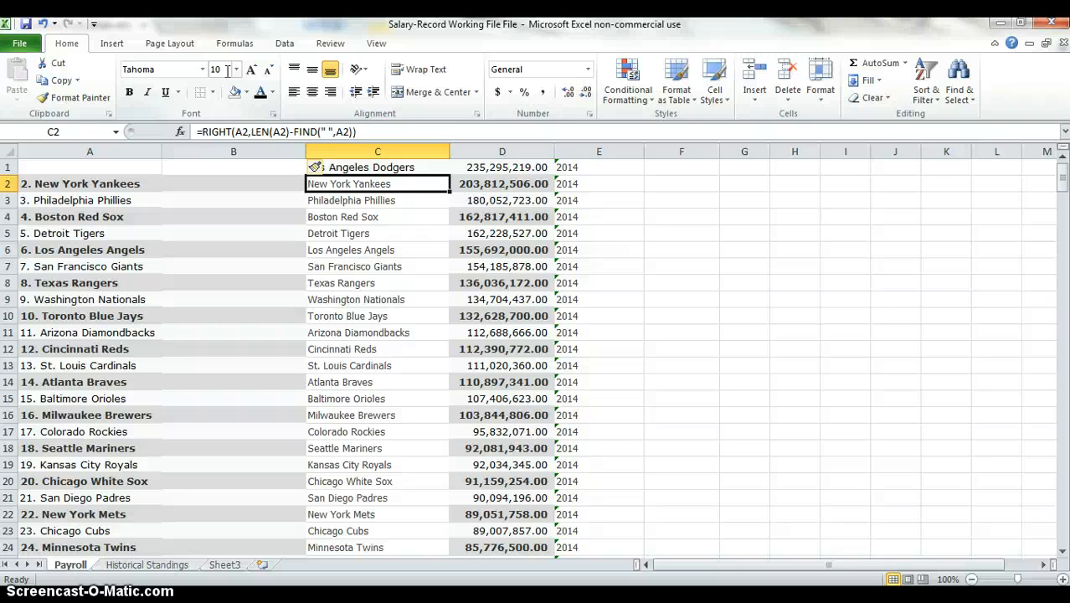
Try a plain reference to the numbered team name with =A2 in B2, and clear it.
key("Left")
type("=")
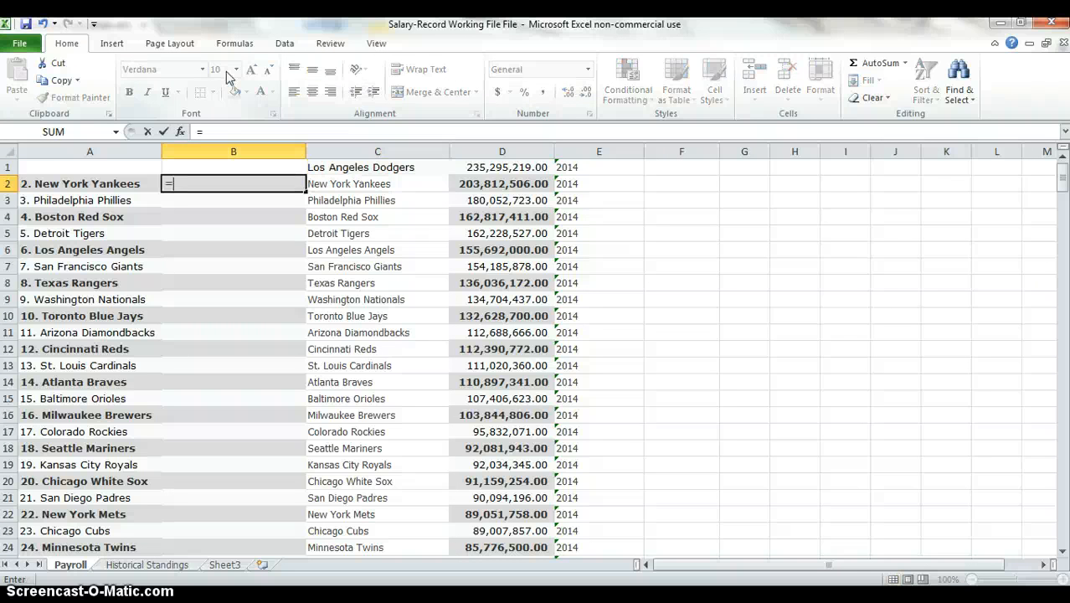
key("Left")
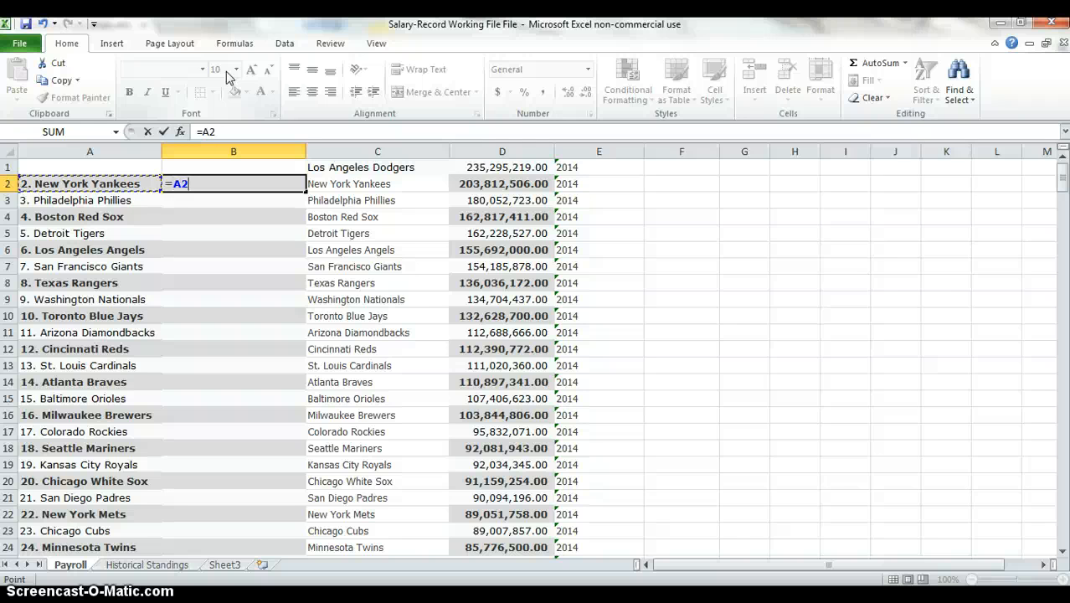
key("Return")
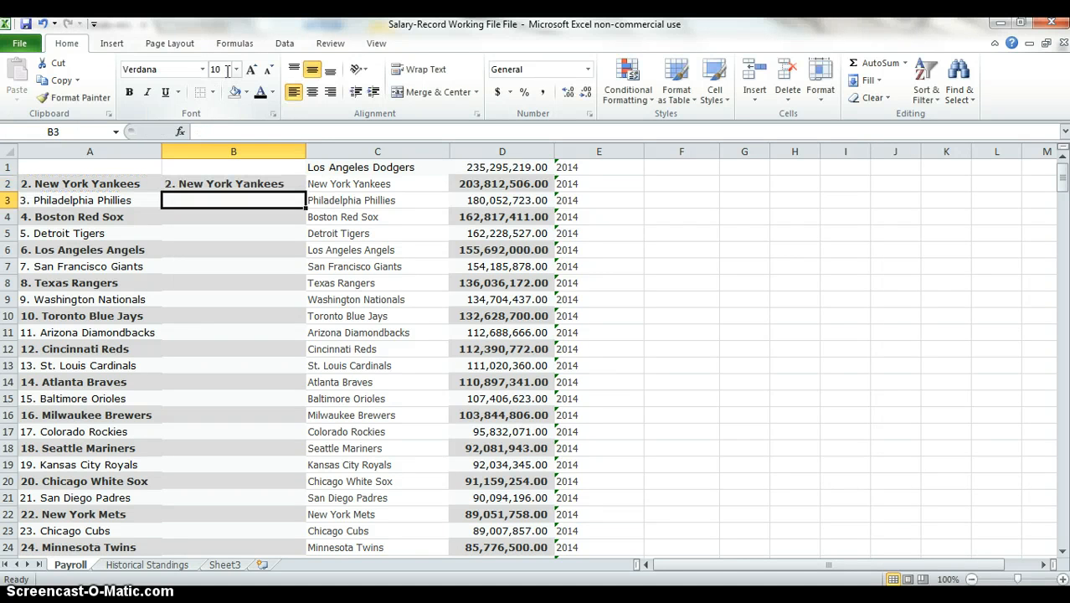
key("Up")
key("Delete")
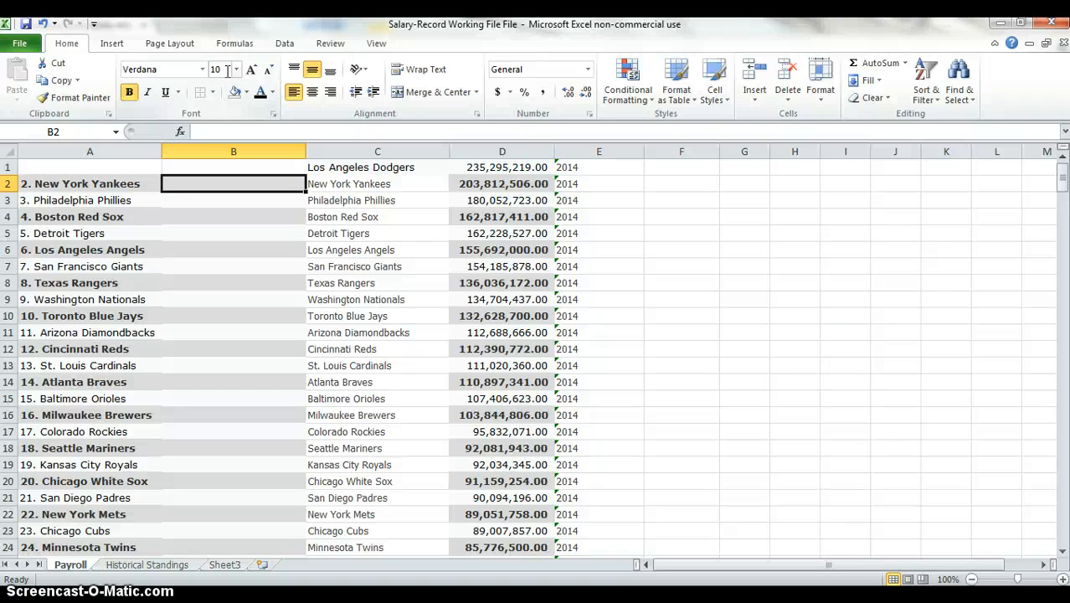
Check the character count of the numbered team name in A2 with =LEN(A2) in B2, and clear the test formula.
type("=")
key("Left")
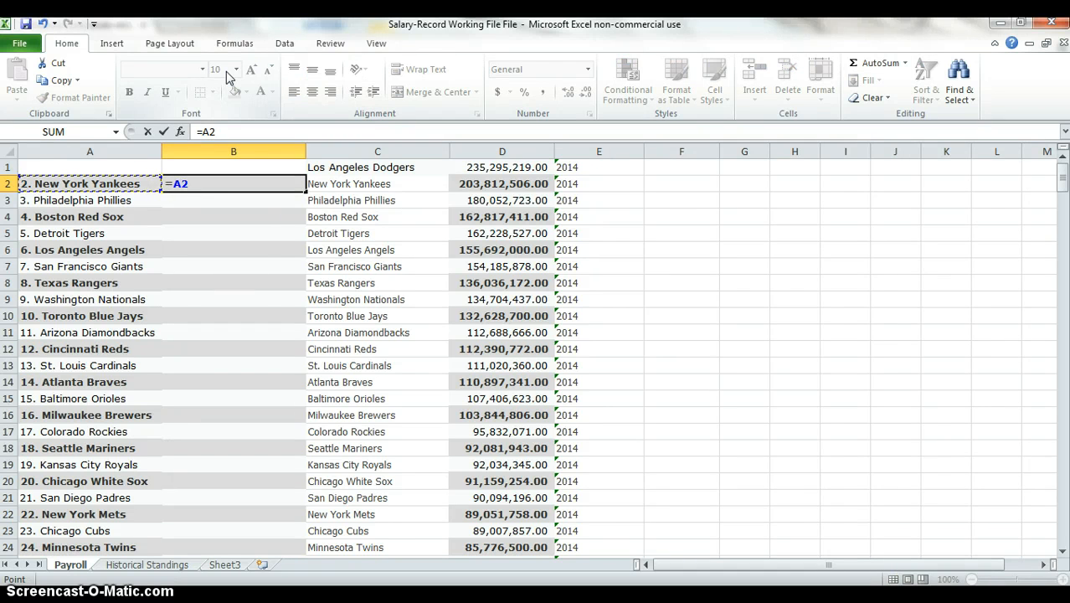
key("BackSpace")
type("len")
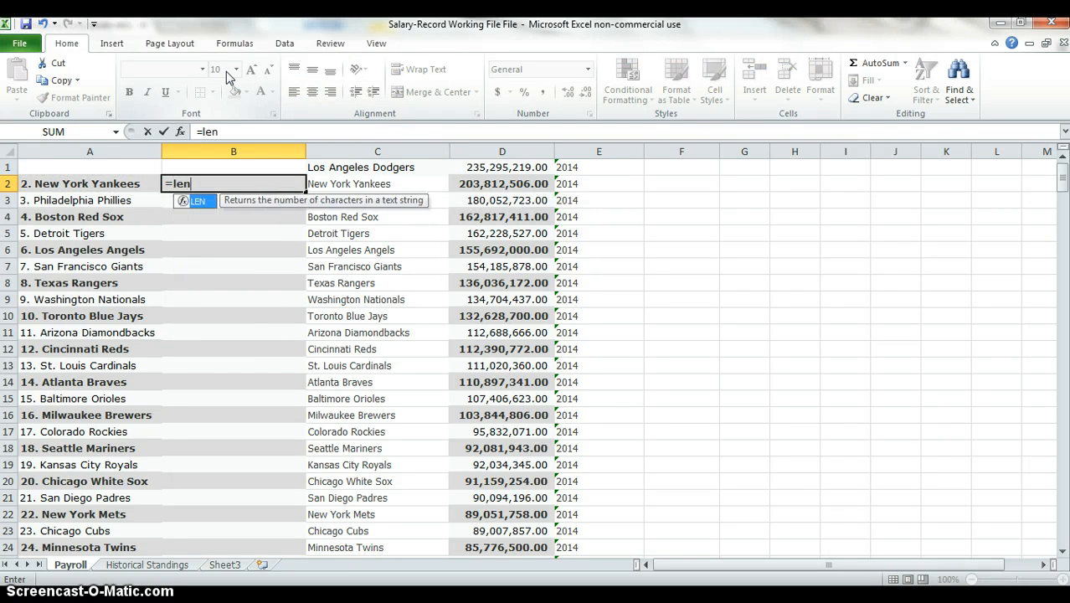
type("(")
key("Left")
key("Return")
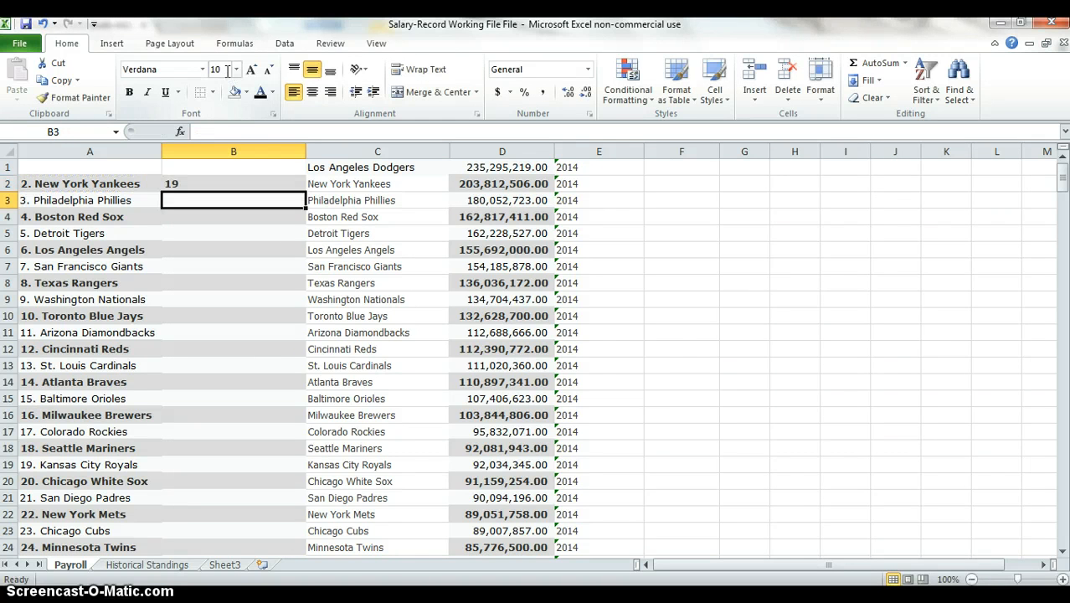
key("Up")
key("Delete")
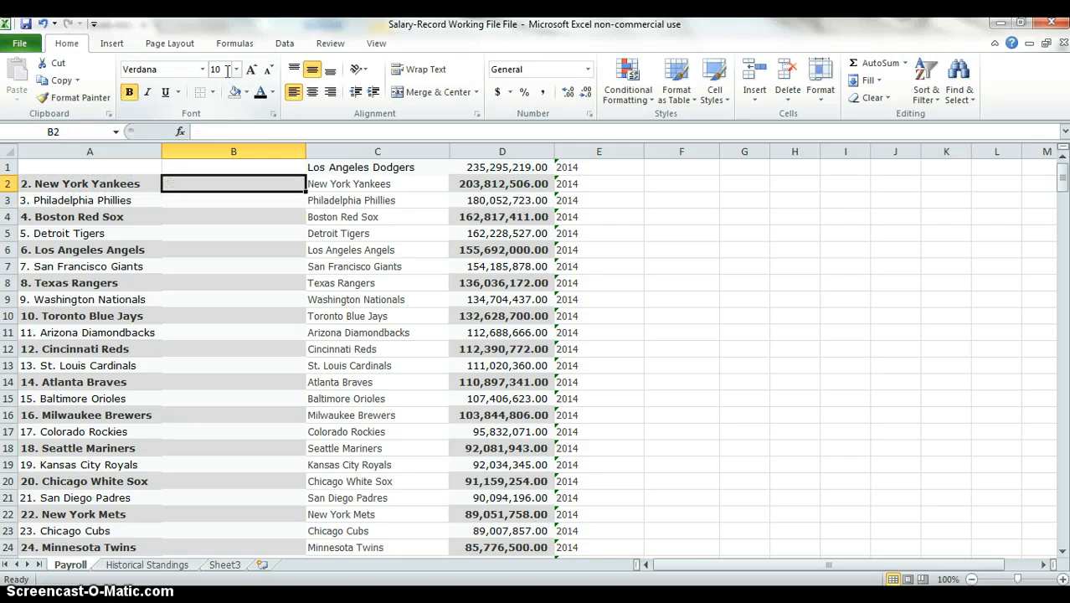
Examine the RIGHT, LEN and FIND formulas that extract the 2014 team names, comparing them with column A down into the 2013 rows.
key("Right")
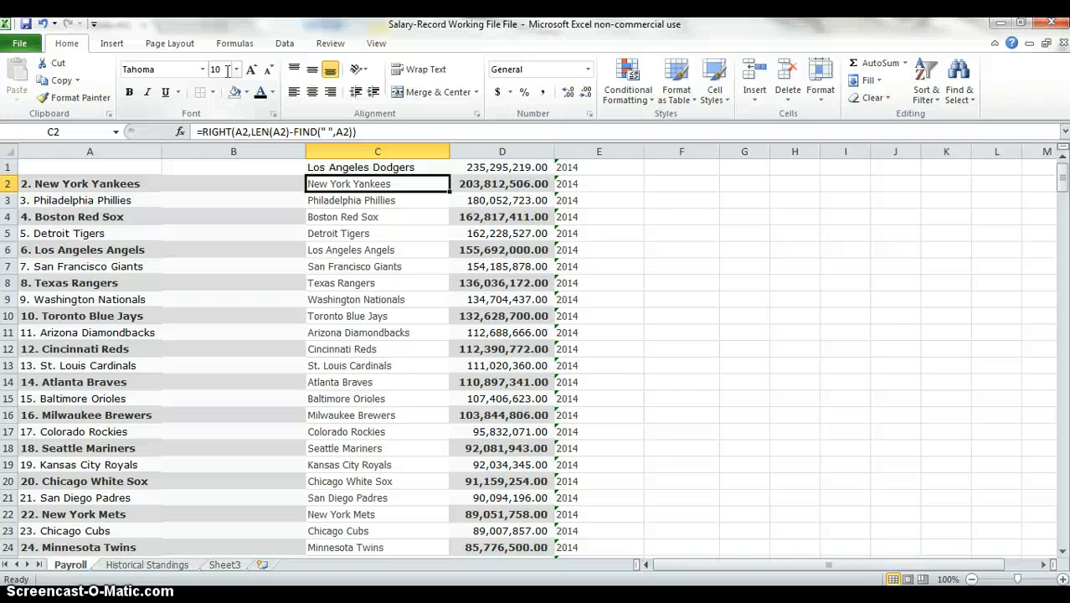
key("Left")
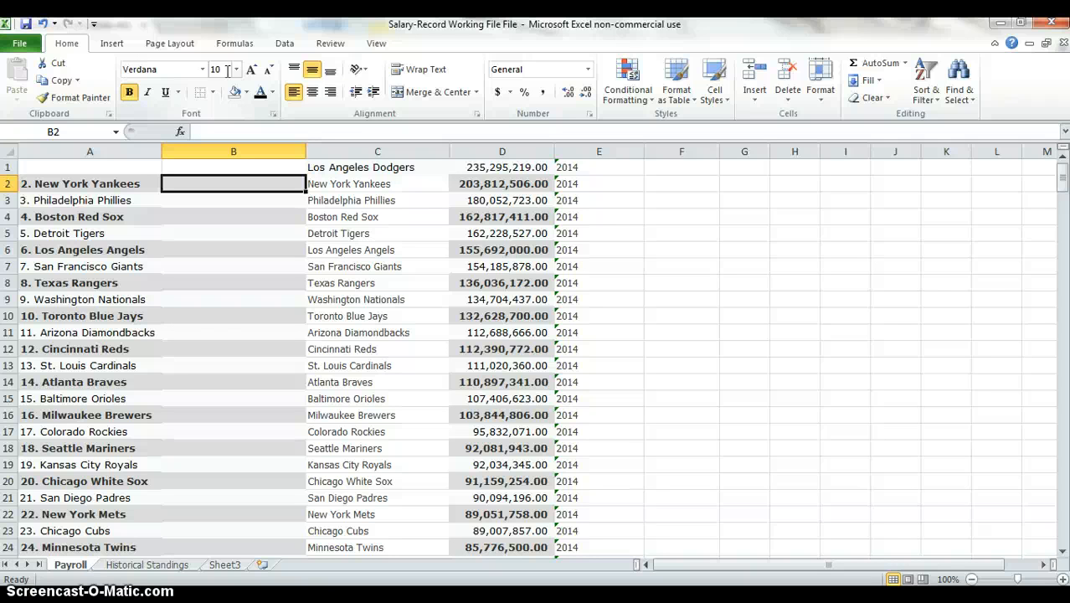
key("Left")
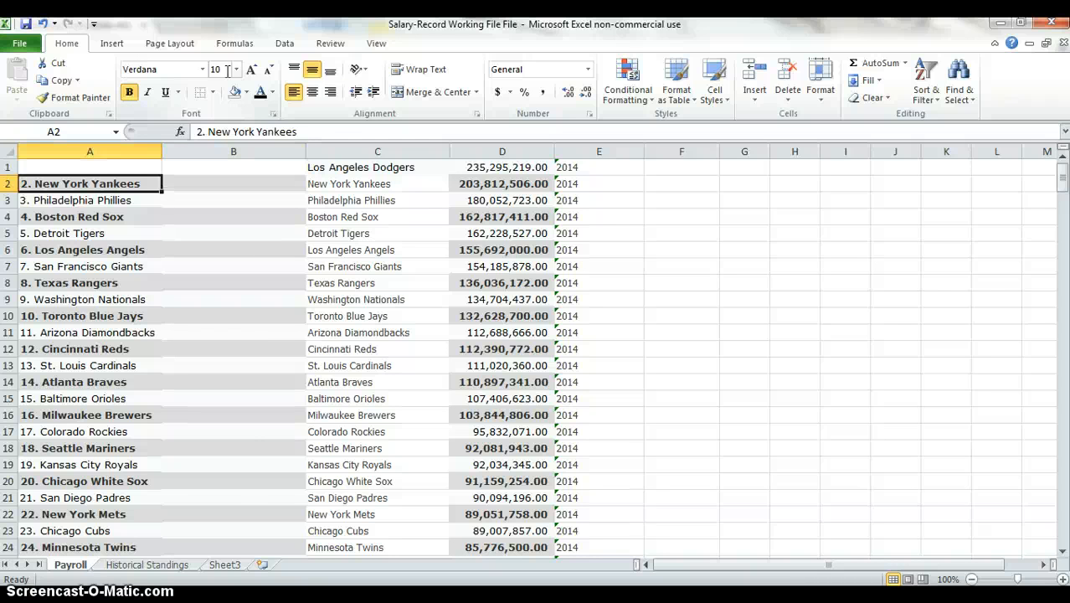
key("Down")
key("Down")
key("Down")
key("Down")
key("Right")
key("Right")
key("Down")
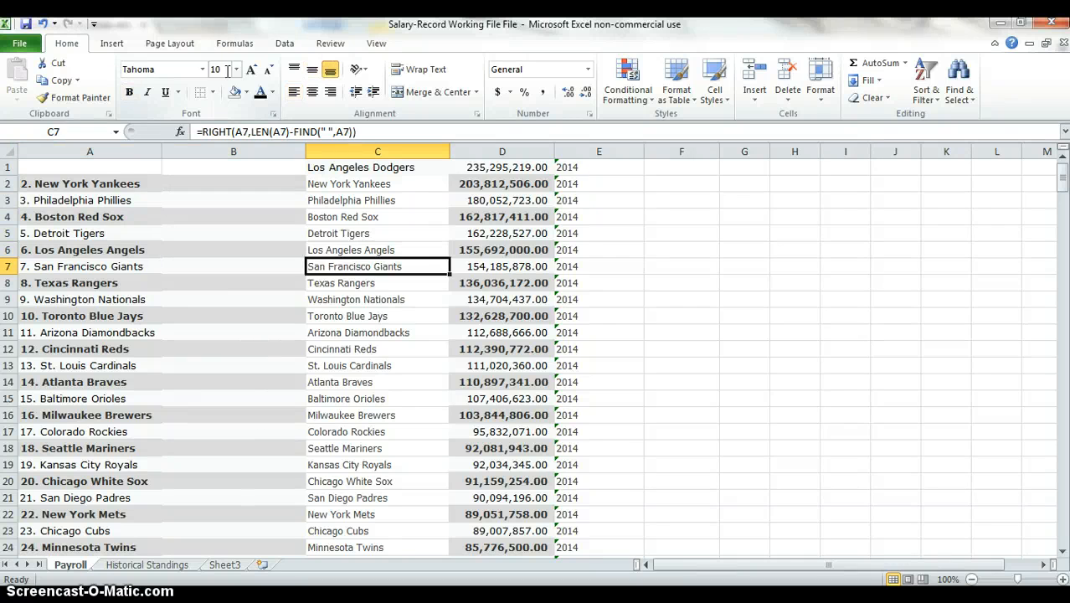
key("Down")
key("Down")
key("Down")
key("Down")
key("Up")
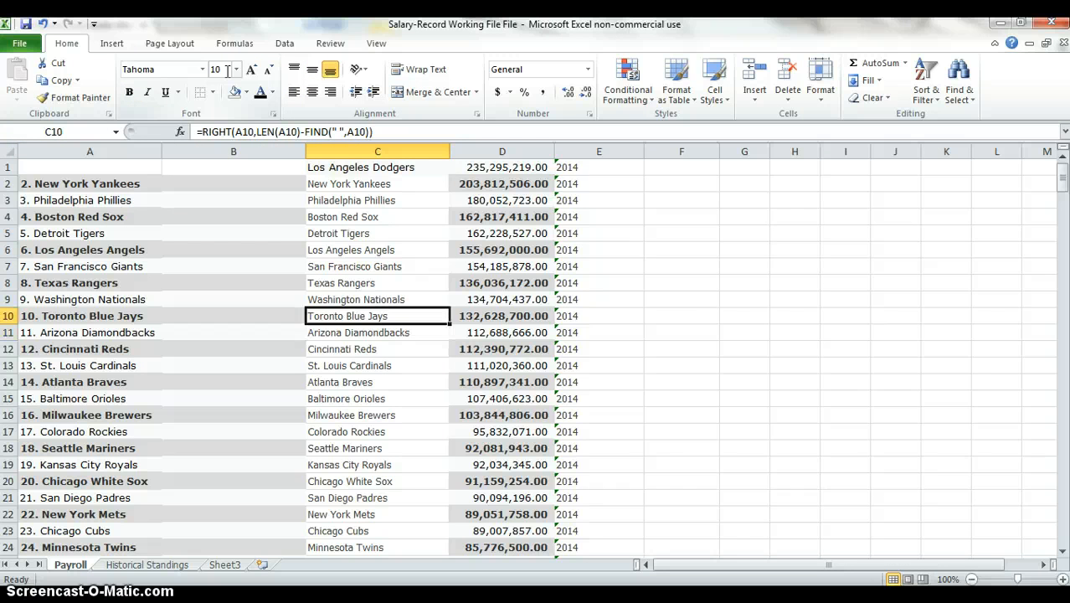
key("Down")
key("Down")
key("Down")
key("Down")
key("Down")
key("Down")
key("Down")
key("Down")
key("Down")
key("Down")
key("Down")
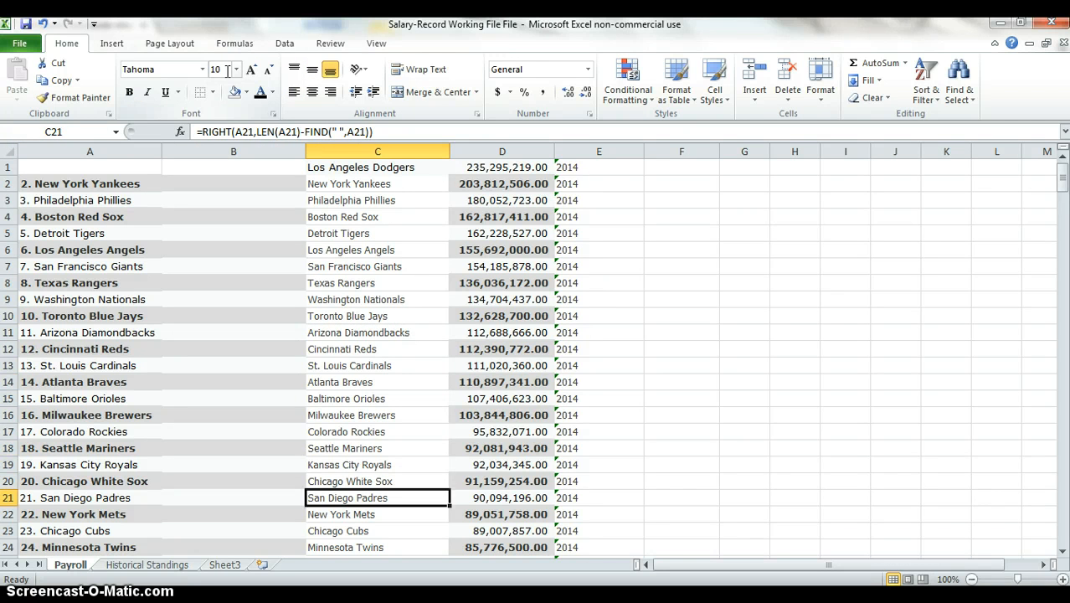
key("Down")
key("Down")
key("Down")
key("Down")
key("Down")
key("Down")
key("Down")
key("Down")
key("Down")
key("Down")
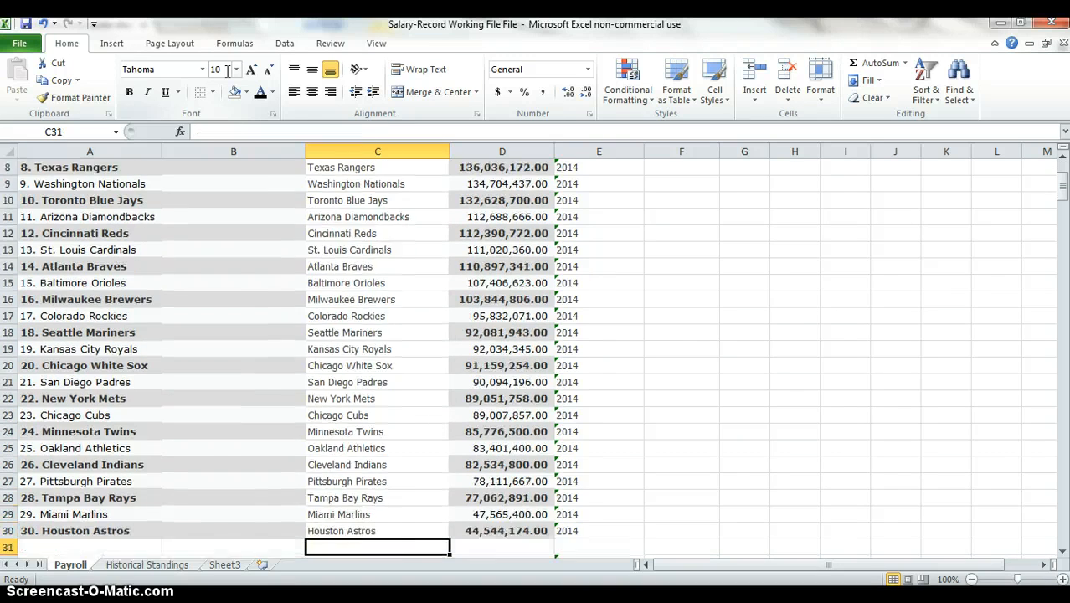
key("Down")
key("Down")
key("Down")
key("Down")
key("Down")
key("Down")
key("Down")
Delete the blank column B between the numbered and the cleaned team names.
key("Left")
key("ctrl+space")
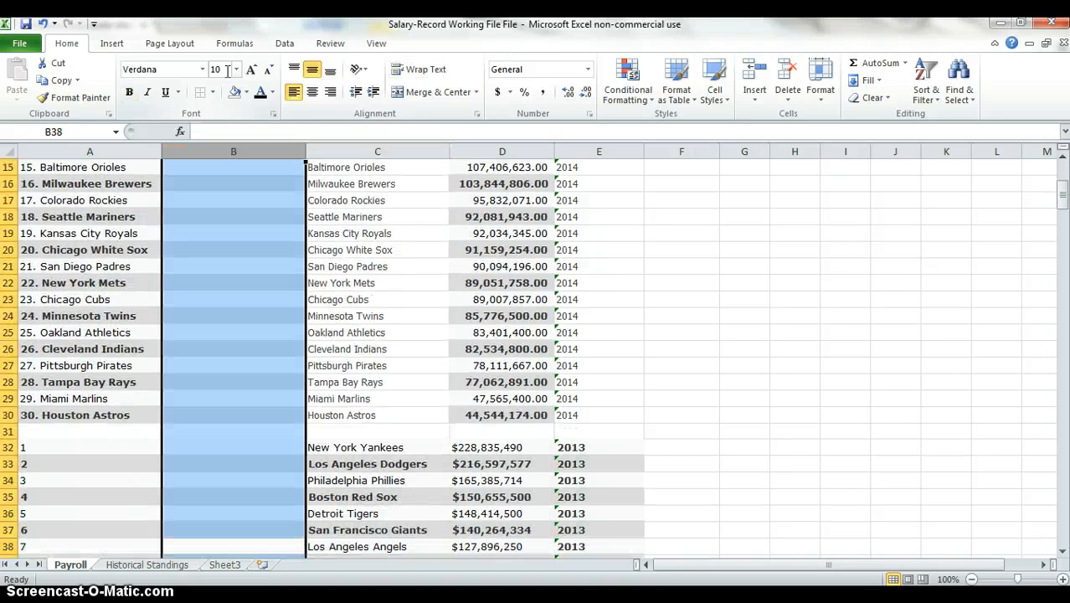
key("ctrl+minus")
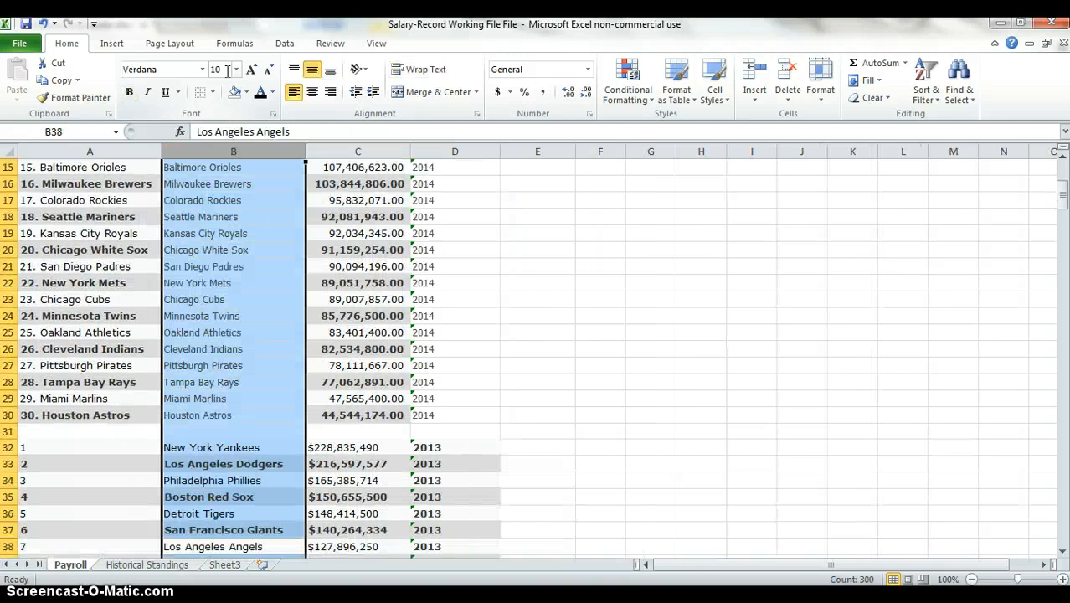
Replace the formulas in B1:B30 with their values by pasting the copied 2014 team names over themselves as values.
key("Down")
key("Up")
key("Up")
key("Up")
key("Up")
key("Up")
key("Up")
key("Up")
key("Up")
key("Up")
key("Up")
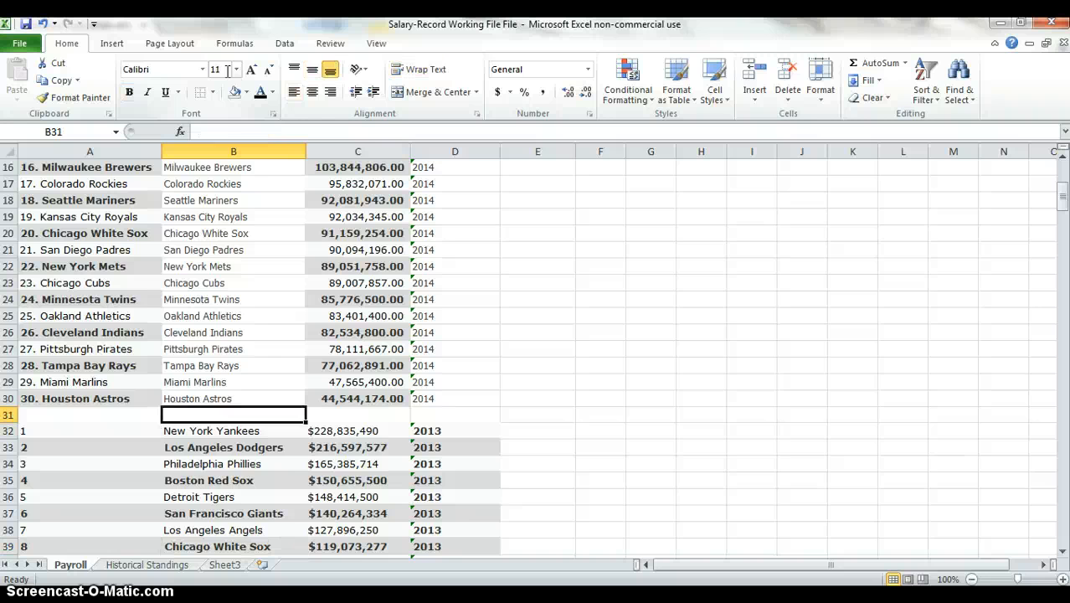
key("ctrl+Up")
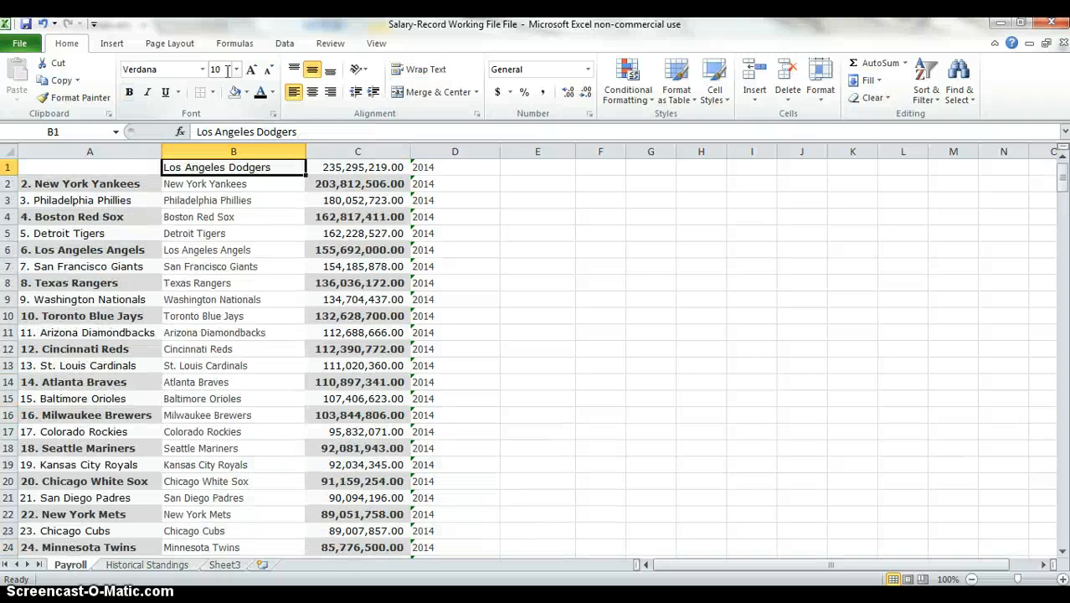
key("ctrl+shift+Down")
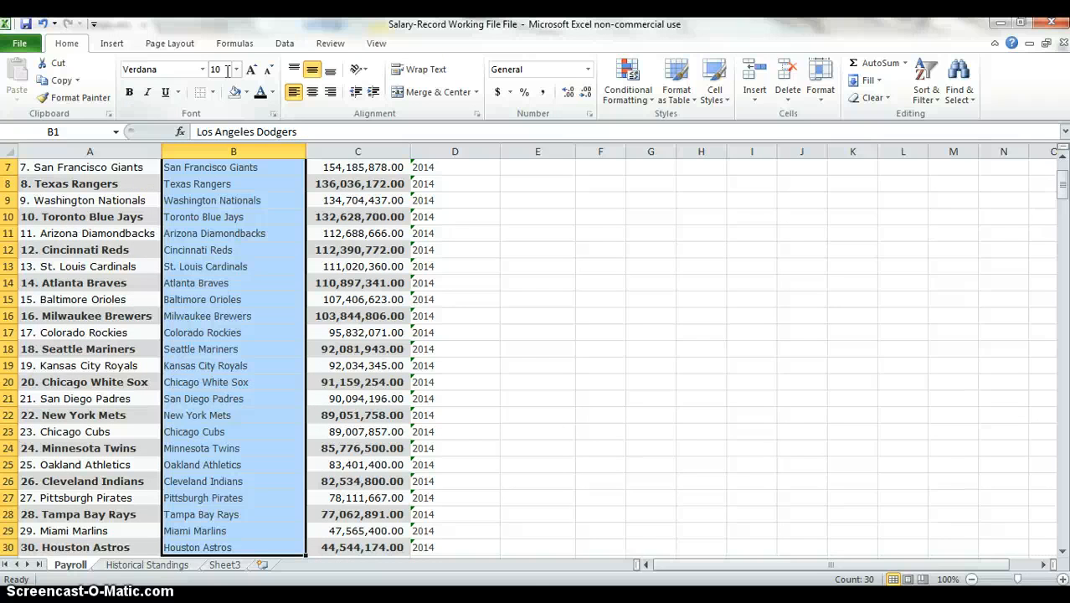
key("ctrl+c")
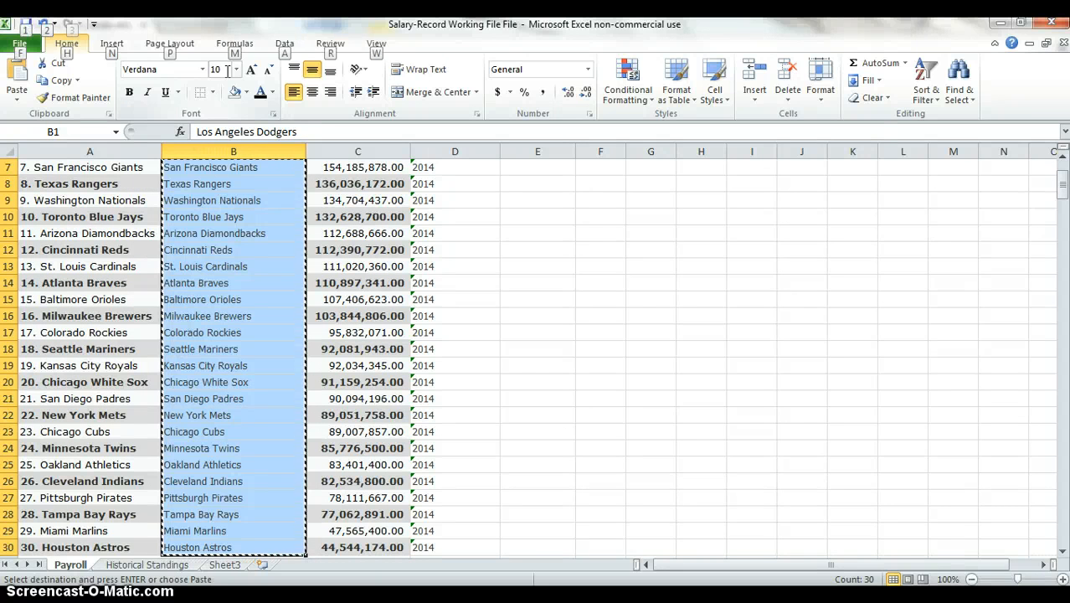
key("ctrl+alt+v")
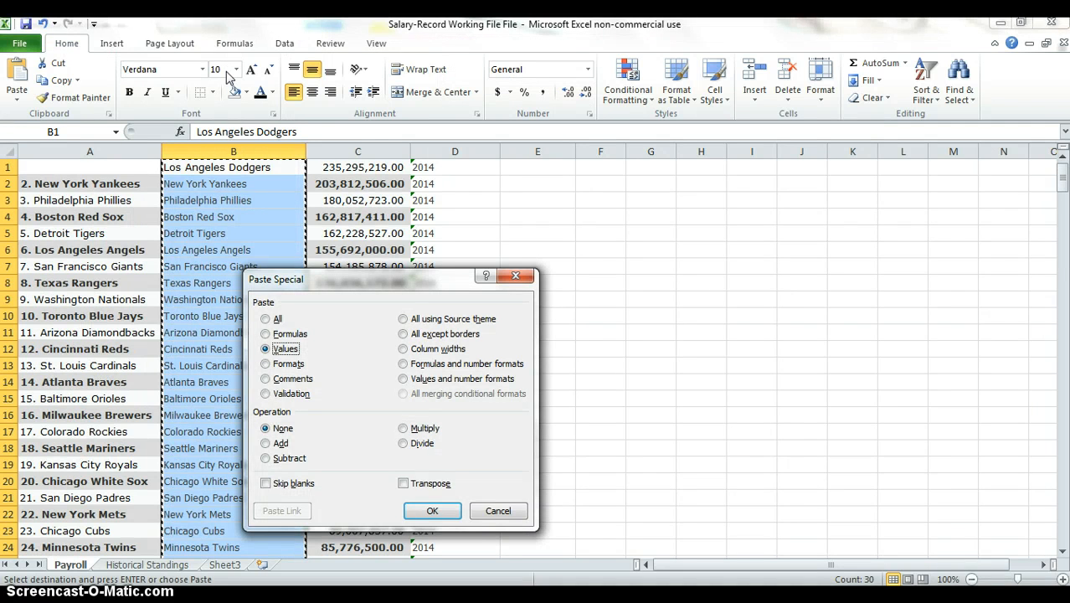
key("Return")
key("Up")
key("Escape")
Clear the numbered 2014 team names from column A, starting at A2.
key("Left")
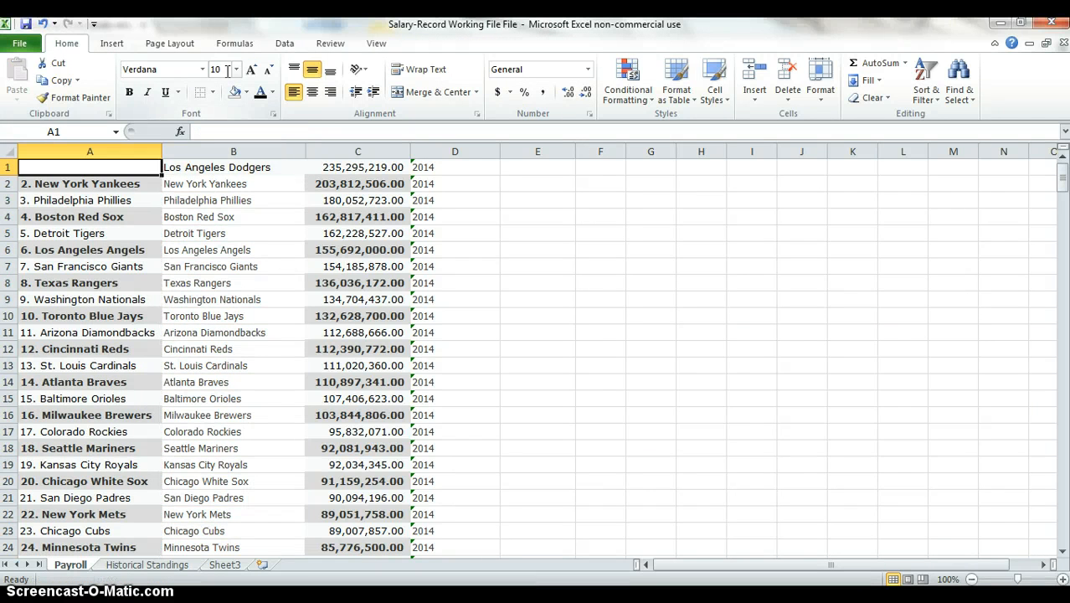
key("Down")
key("ctrl+shift+Down")
key("Delete")
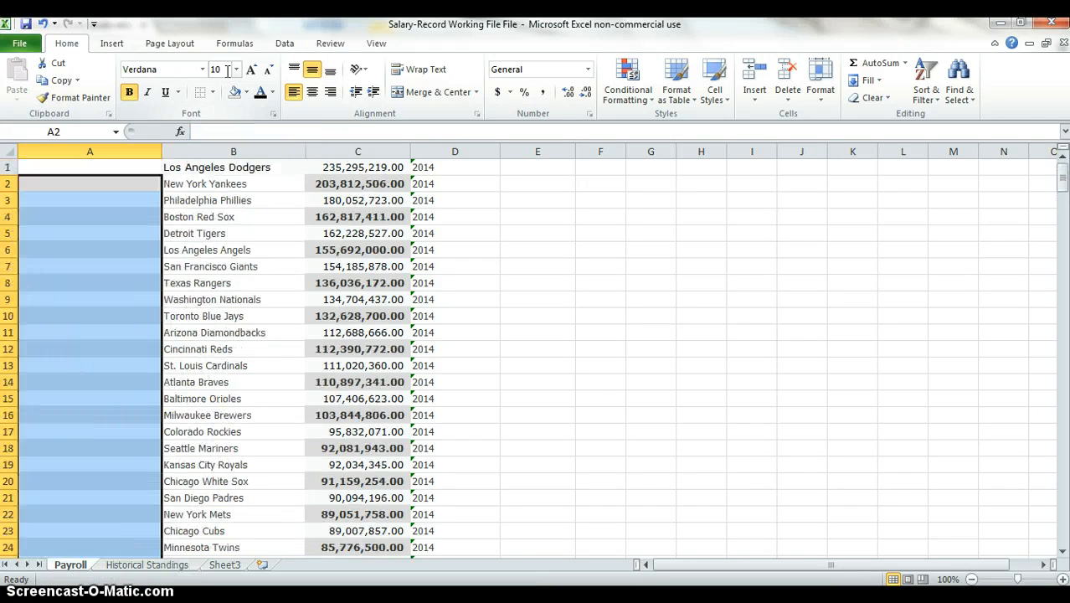
Clear the rank numbers beside the 2013 teams in A32:A61.
key("ctrl+Home")
key("Right")
key("ctrl+Down")
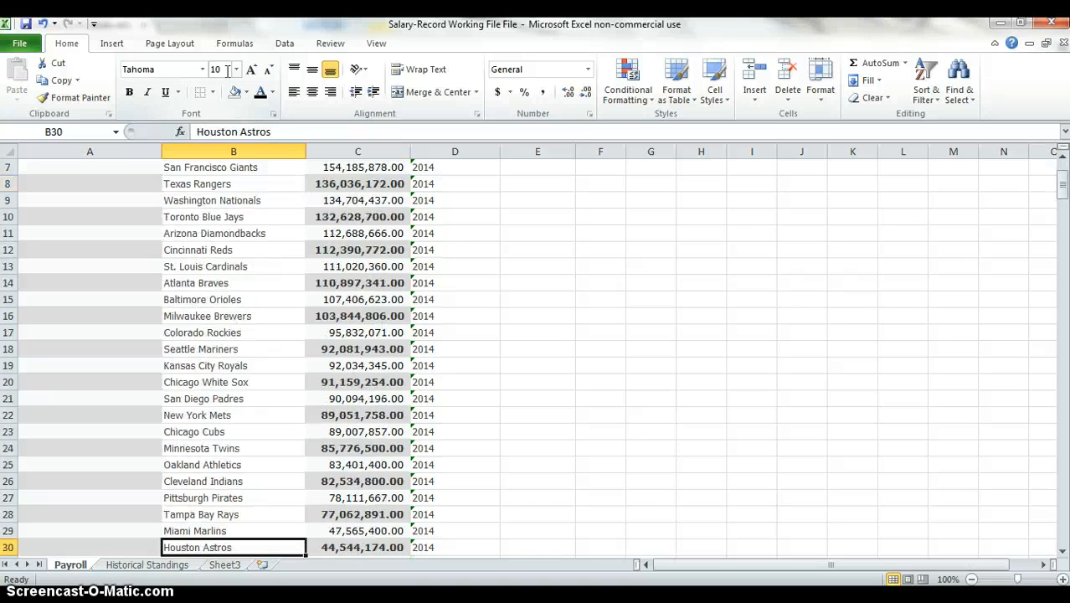
key("ctrl+Down")
key("Down")
key("Up")
key("Left")
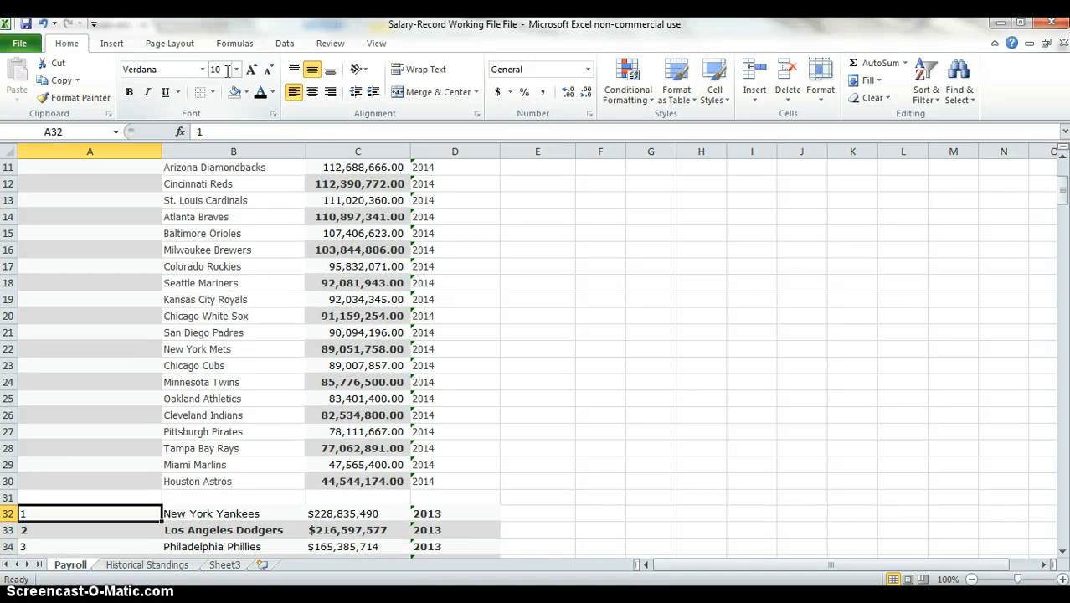
key("ctrl+shift+Down")
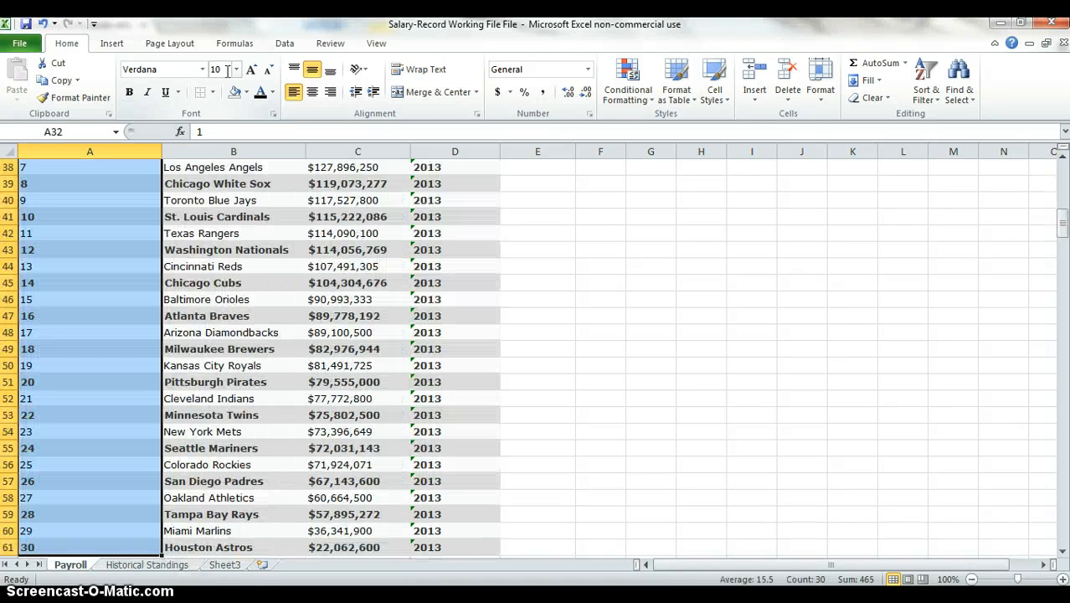
key("Delete")
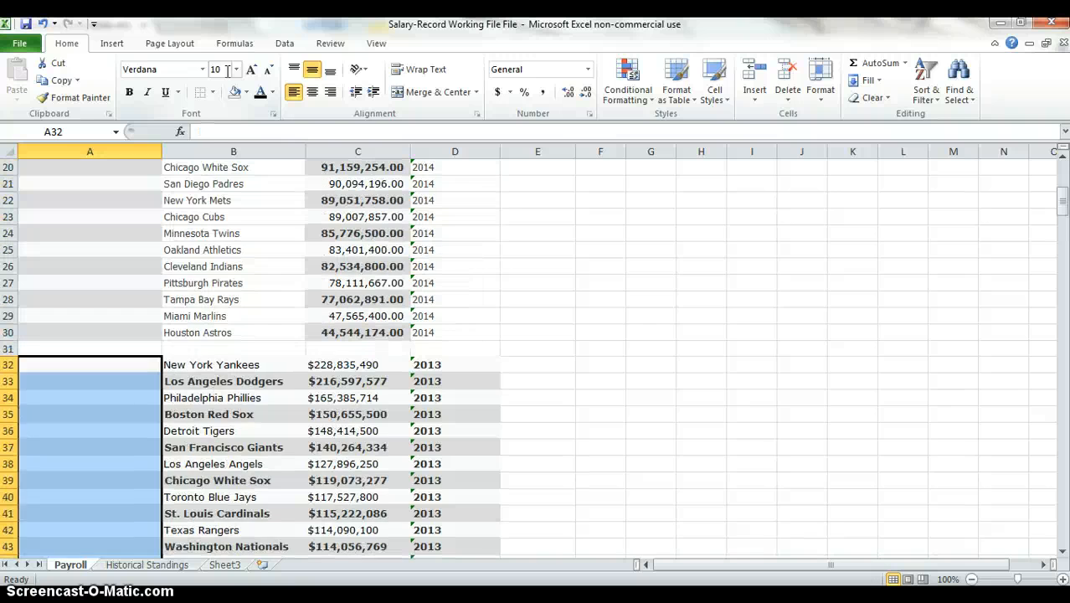
Review the team names in column B through every yearly block from 2013 down to 2005 and back up.
key("Right")
key("ctrl+Down")
key("Down")
key("Down")
key("Down")
key("Down")
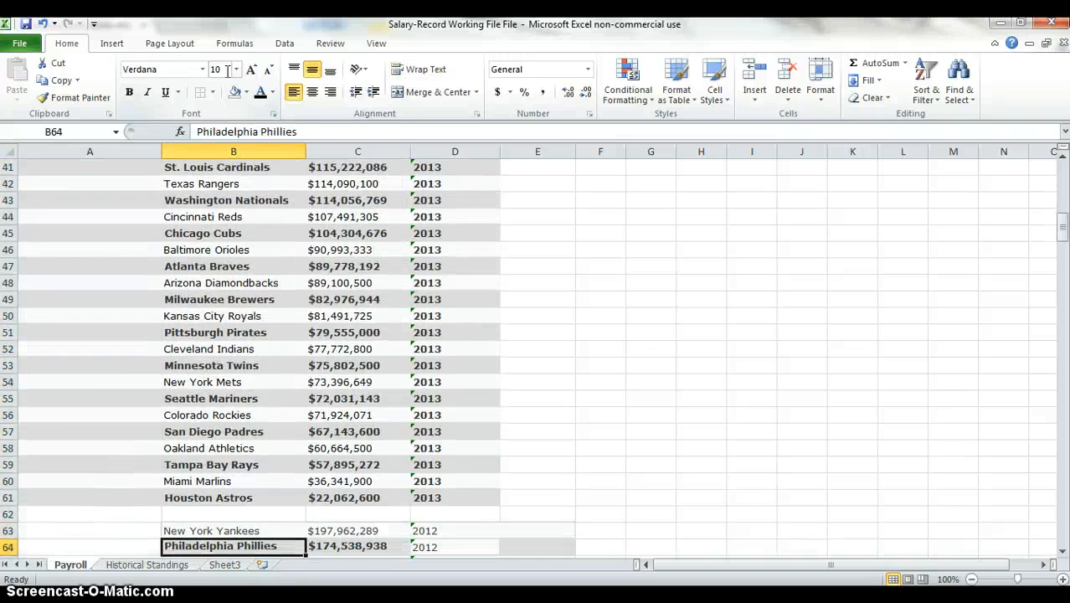
key("ctrl+Down")
key("Down")
key("Down")
key("Down")
key("Down")
key("Down")
key("Down")
key("Down")
key("Down")
key("Down")
key("Down")
key("Down")
key("Down")
key("Down")
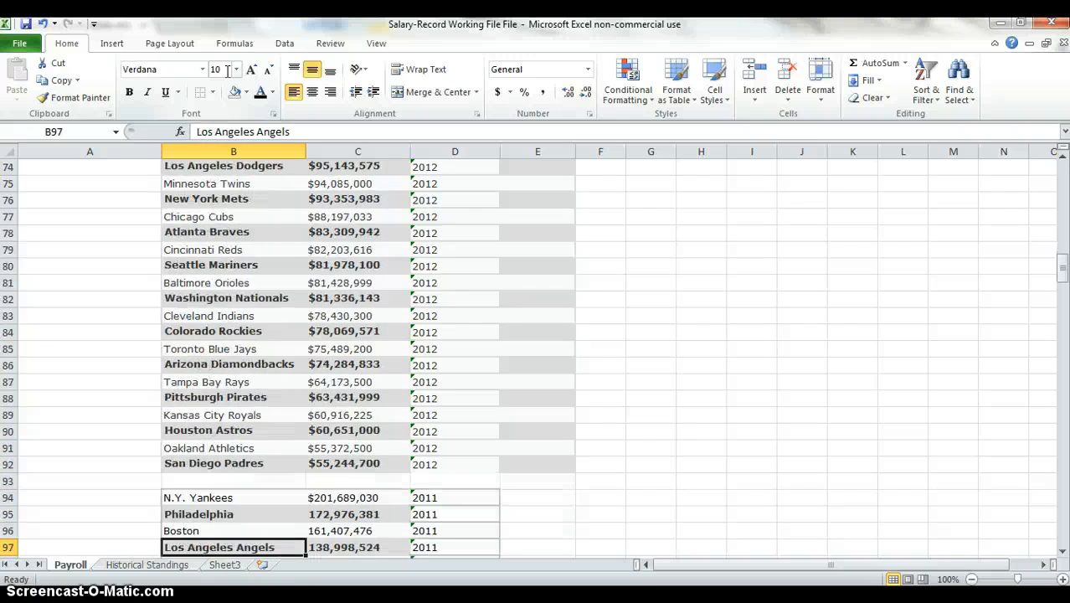
key("ctrl+Down")
key("Down")
key("Down")
key("ctrl+Down")
key("Down")
key("Down")
key("ctrl+Down")
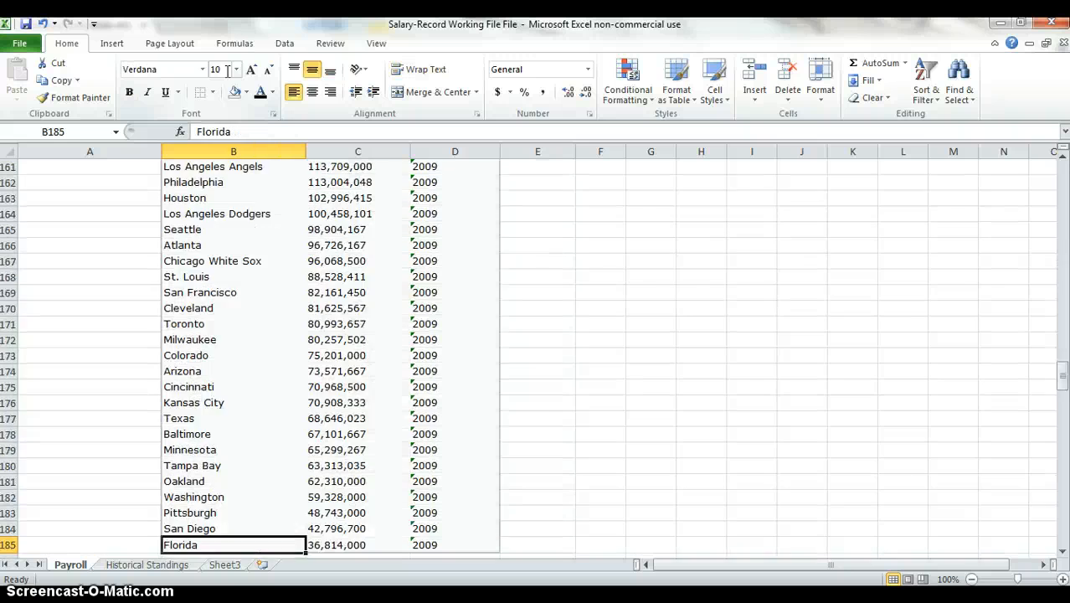
key("Down")
key("Down")
key("ctrl+Down")
key("Down")
key("Down")
key("ctrl+Down")
key("Down")
key("Down")
key("ctrl+Down")
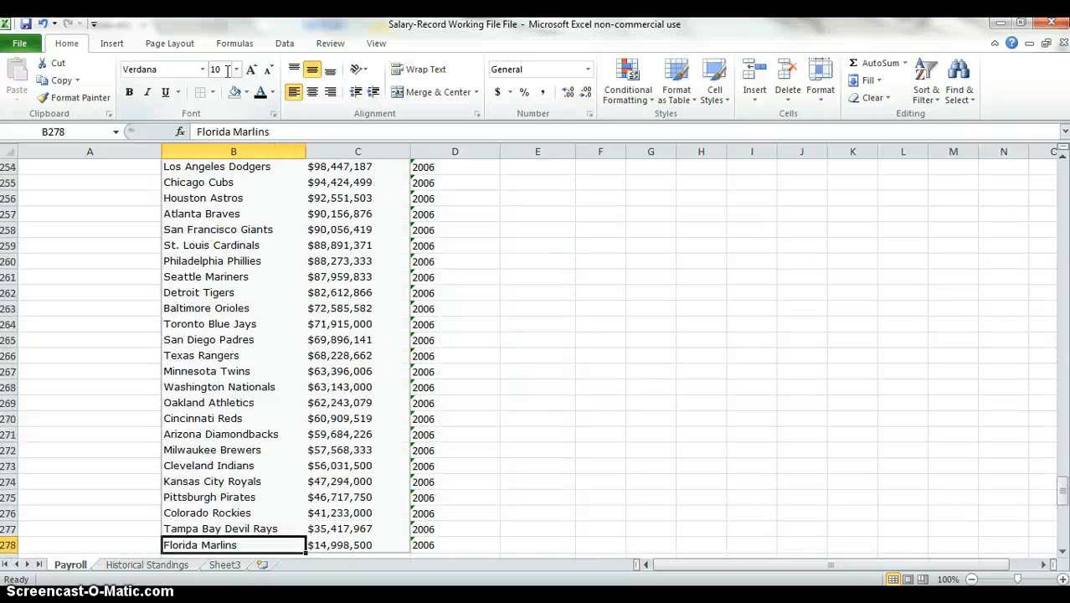
key("Down")
key("Down")
key("ctrl+Down")
key("ctrl+Up")
key("ctrl+Up")
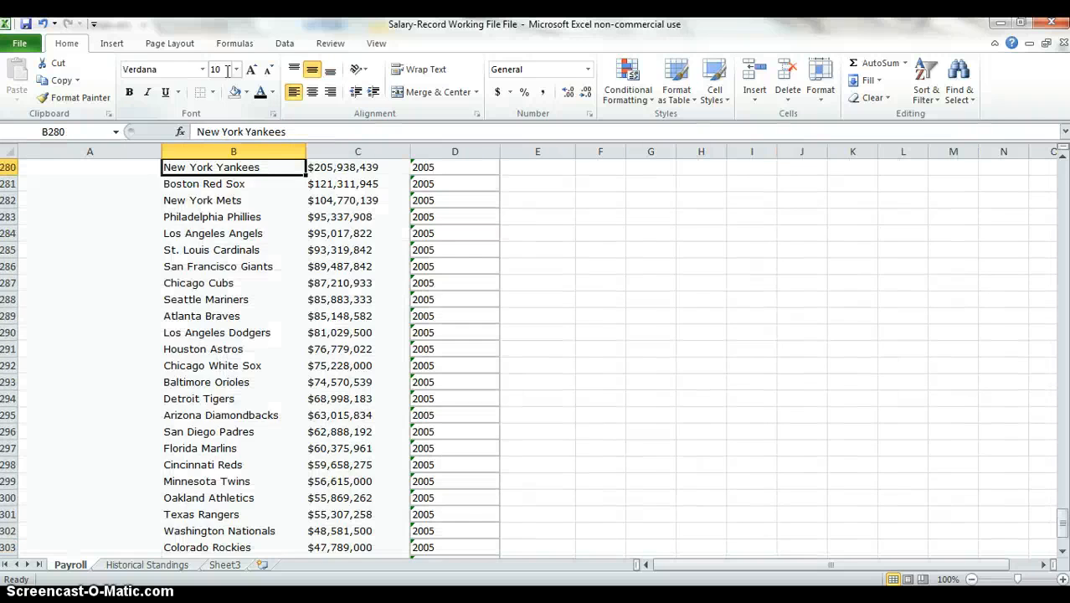
key("Up")
key("Up")
key("ctrl+Up")
key("Up")
key("Up")
key("ctrl+Up")
key("Up")
key("Up")
key("ctrl+Up")
key("Up")
key("Up")
key("ctrl+Up")
key("Up")
key("Up")
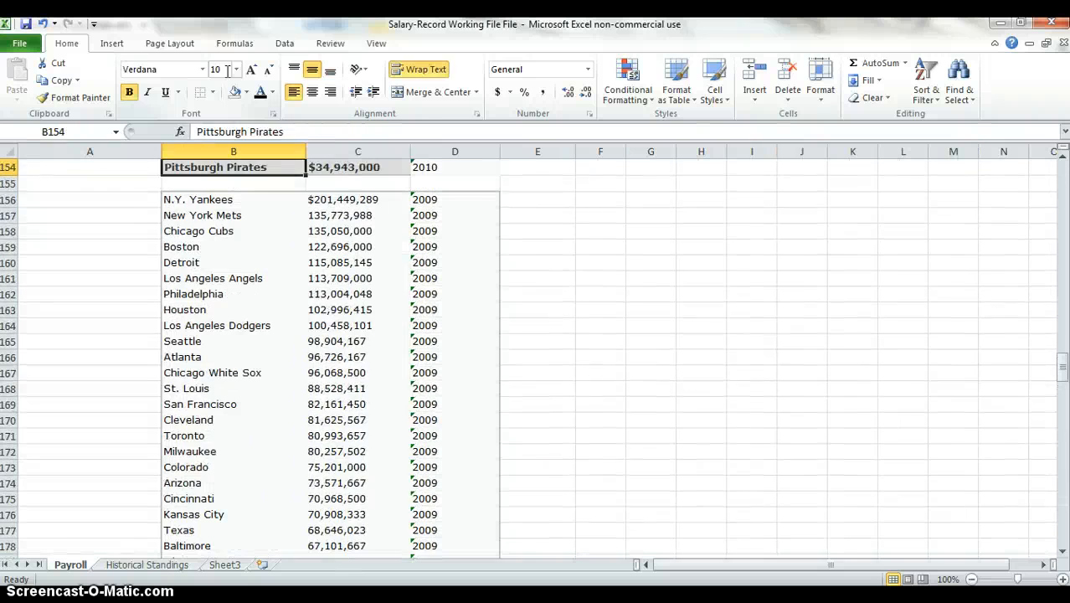
key("ctrl+Up")
key("Up")
key("Up")
key("ctrl+Up")
key("Up")
key("Up")
key("ctrl+Up")
key("Up")
key("Up")
Delete the emptied column A so that the team names become the first column.
key("Left")
key("ctrl+space")
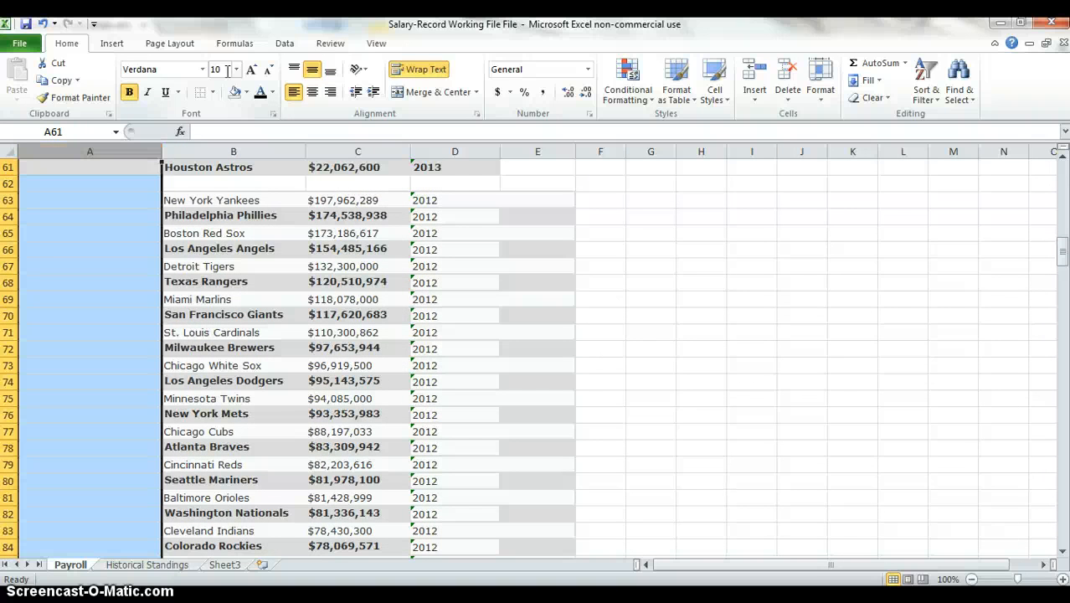
key("ctrl+minus")
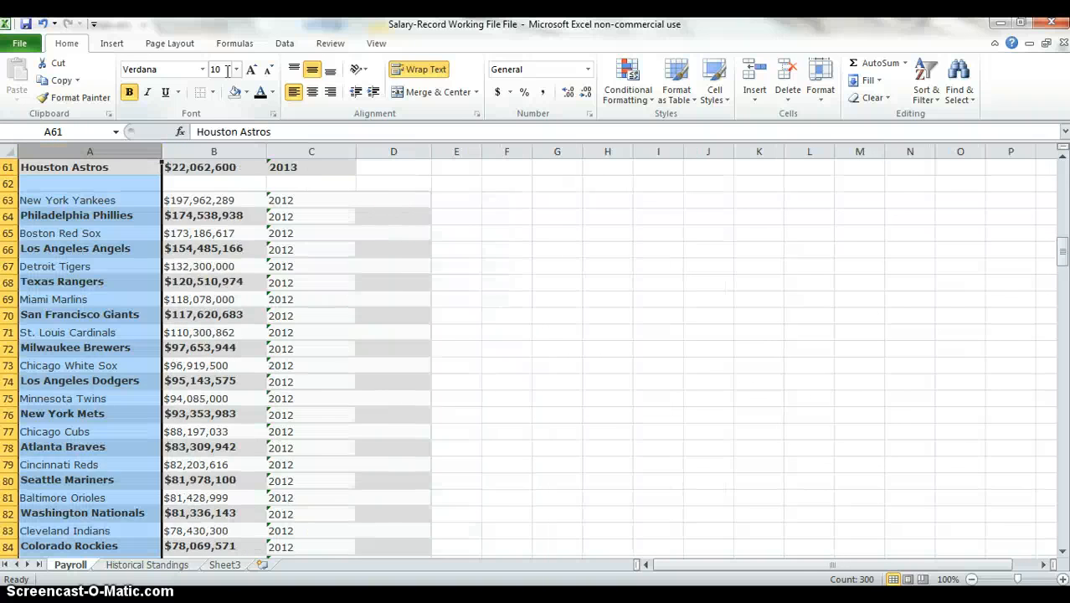
Apply the comma number style to the entire payroll column B.
key("ctrl+Up")
key("Right")
key("Up")
key("Up")
key("ctrl+Up")
key("ctrl+space")
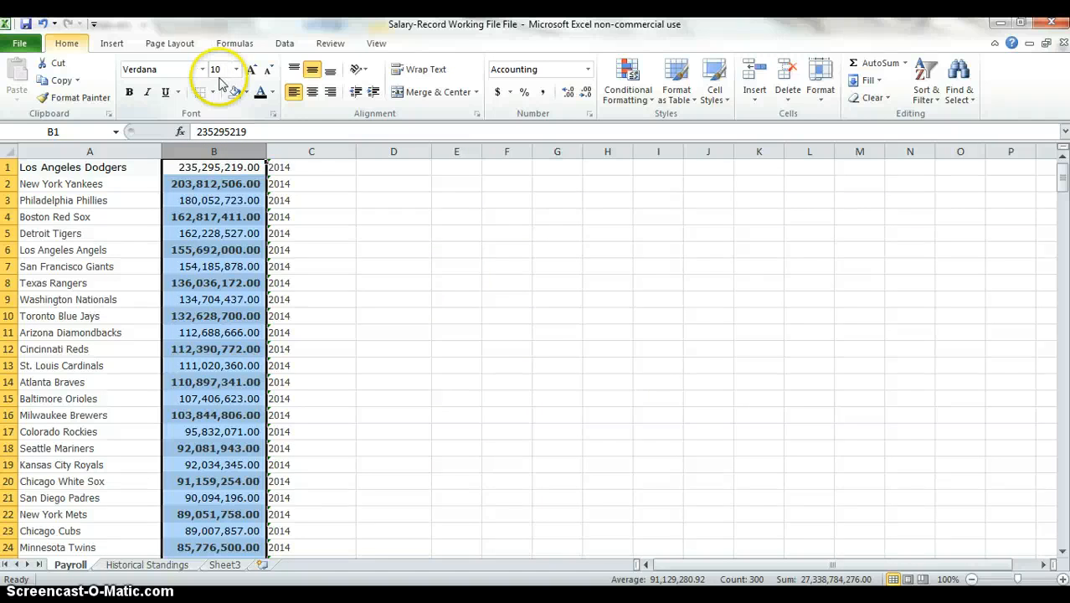
Check the payroll figures in column B from 2014 down to the 2011 rows and undo the number format change.
key("Down")
key("ctrl+Down")
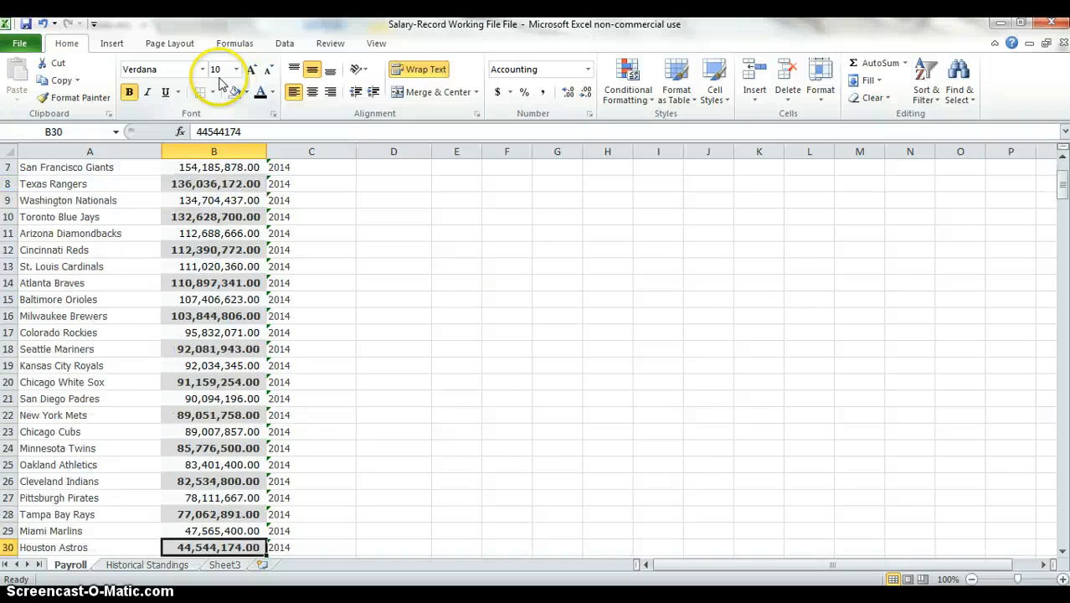
key("Down")
key("Down")
key("Down")
key("Down")
key("Down")
key("Down")
key("Down")
key("Down")
key("Down")
key("Down")
key("Down")
key("Down")
key("Down")
key("Down")
key("Down")
key("Down")
key("Down")
key("Down")
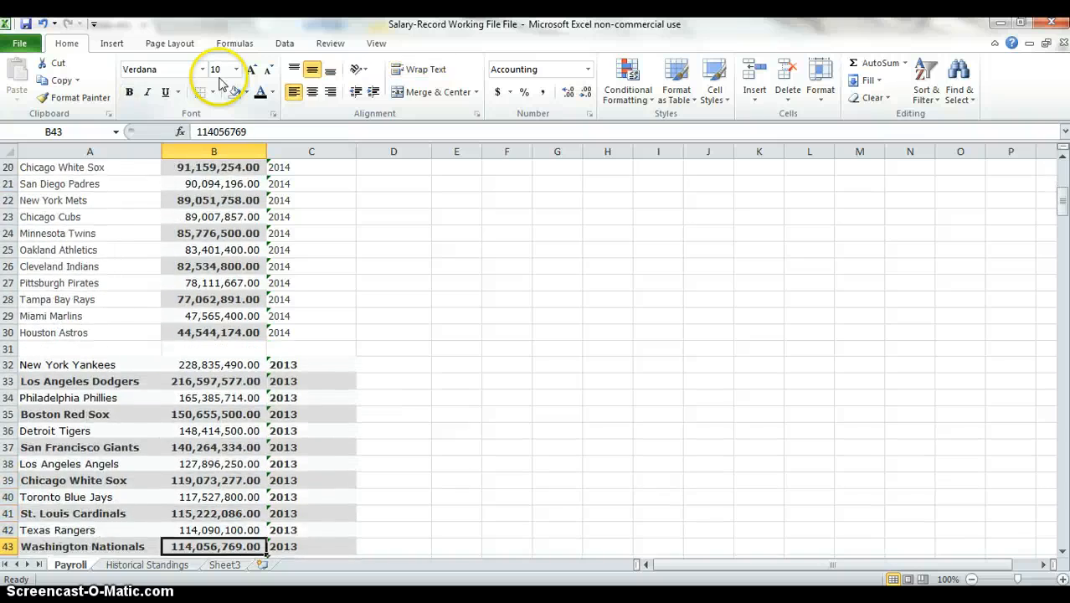
key("Down")
key("Down")
key("Down")
key("Down")
key("Down")
key("Down")
key("Down")
key("Down")
key("Down")
key("Down")
key("Down")
key("Down")
key("Down")
key("Down")
key("Down")
key("Down")
key("Down")
key("Down")
key("Down")
key("Down")
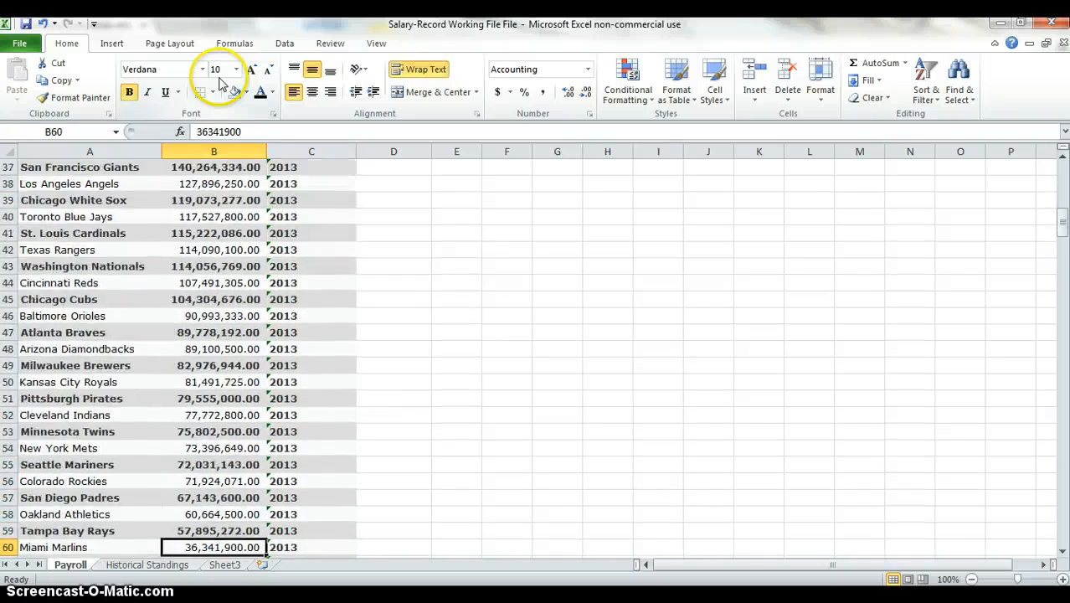
key("Down")
key("Down")
key("Down")
key("Down")
key("Down")
key("Down")
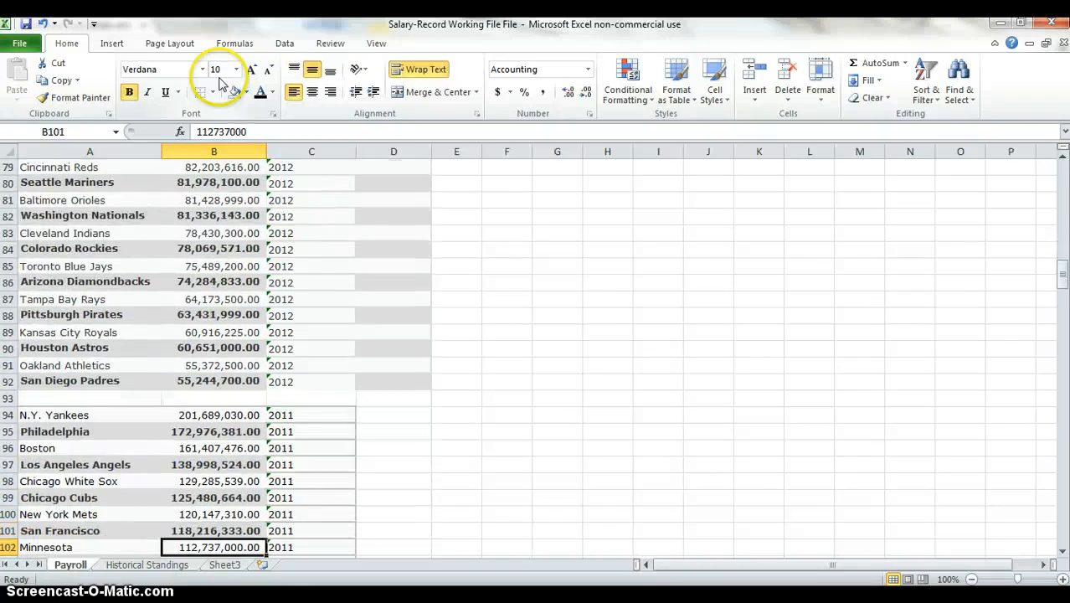
key("ctrl+z")
Format the entire payroll column B with the comma style and no decimal places.
key("Down")
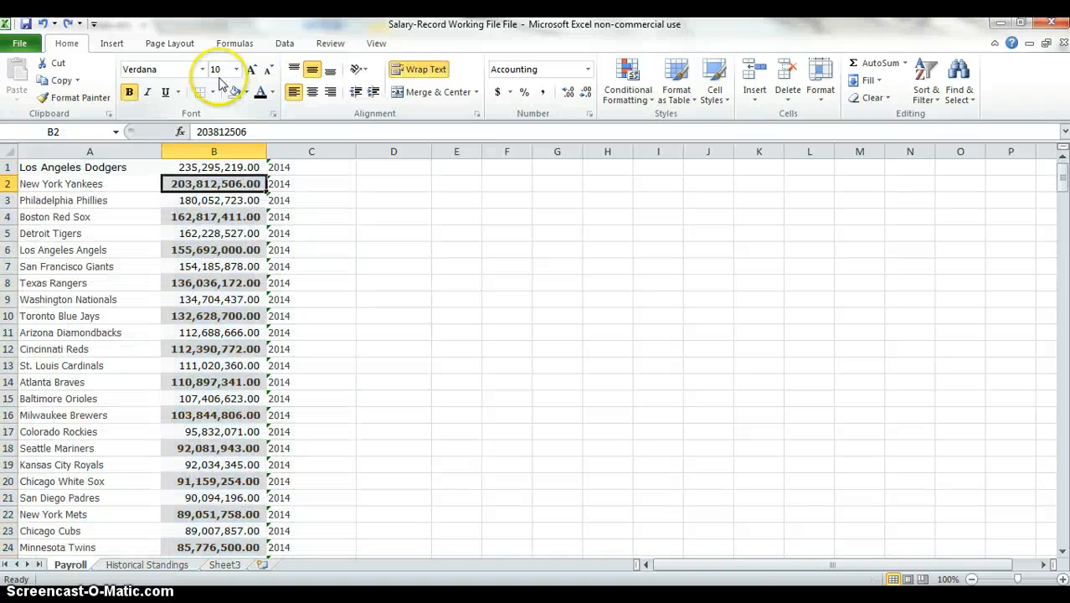
key("ctrl+Down")
key("ctrl+Down")
key("ctrl+Down")
key("ctrl+Down")
key("Up")
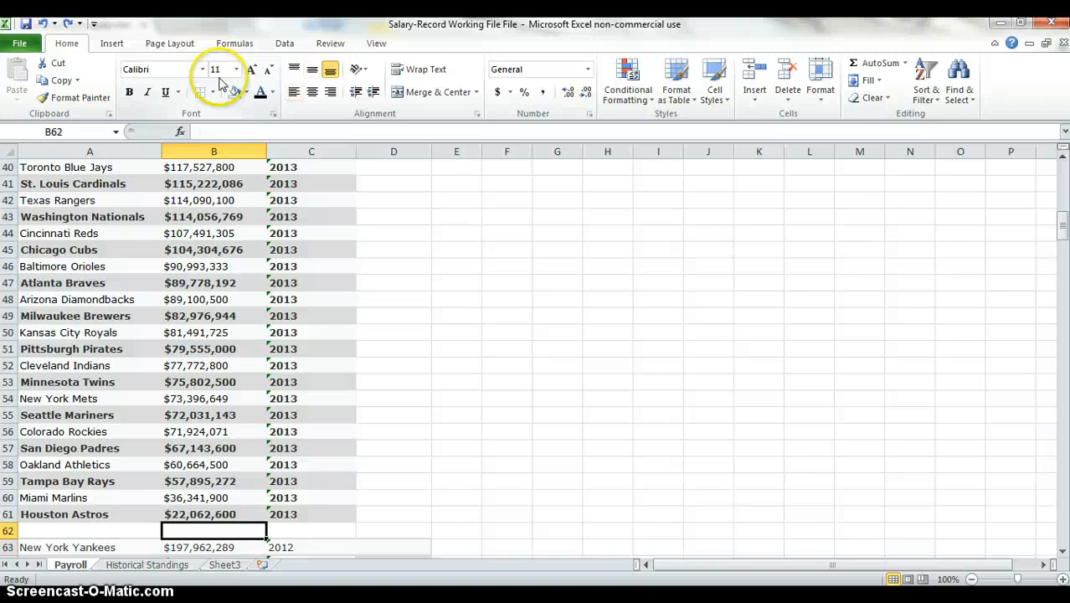
key("Up")
key("ctrl+space")
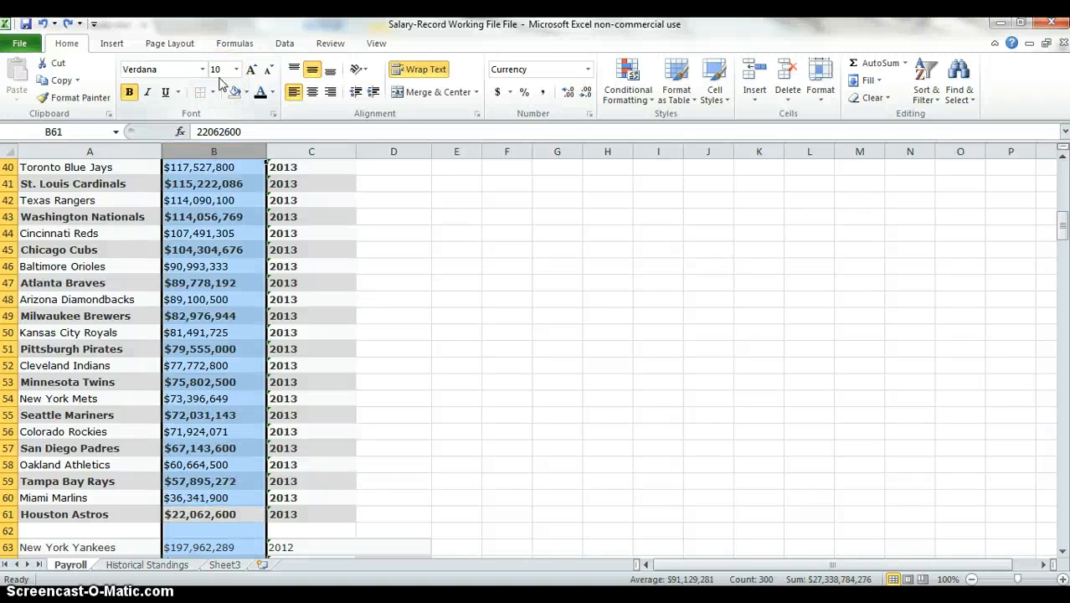
key("alt")
key("h")
key("k")
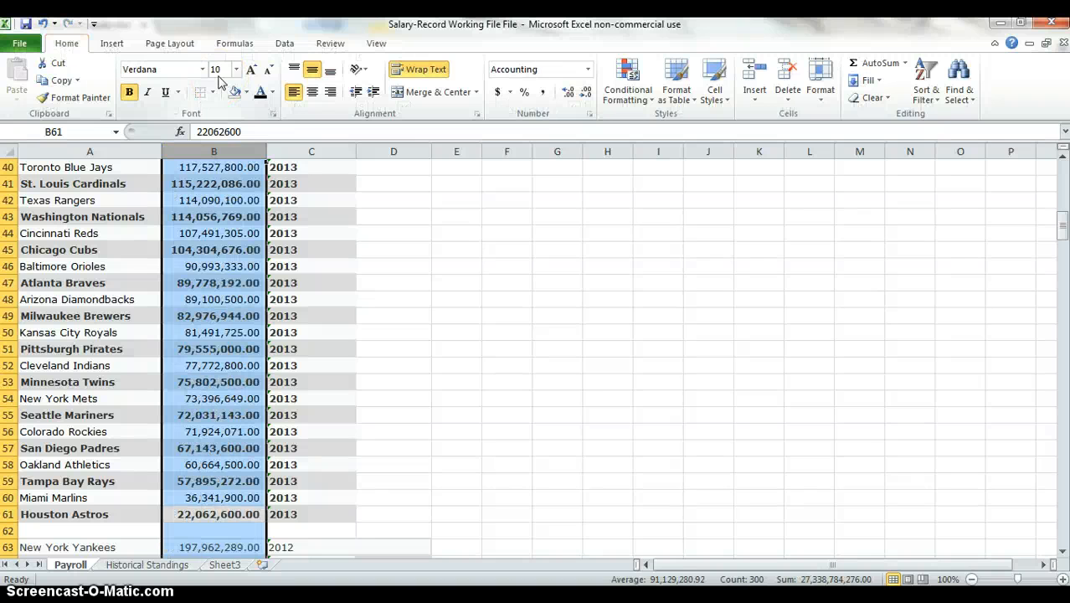
left_click(583, 93)
left_click(584, 93)
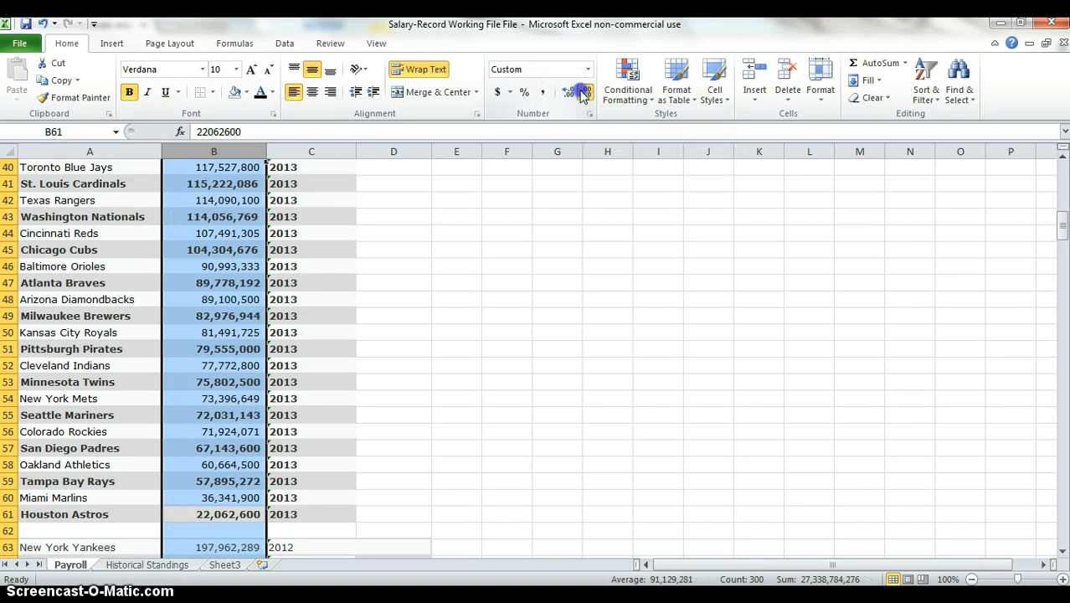
Remove bold formatting from every cell on the Payroll sheet.
left_click(270, 262)
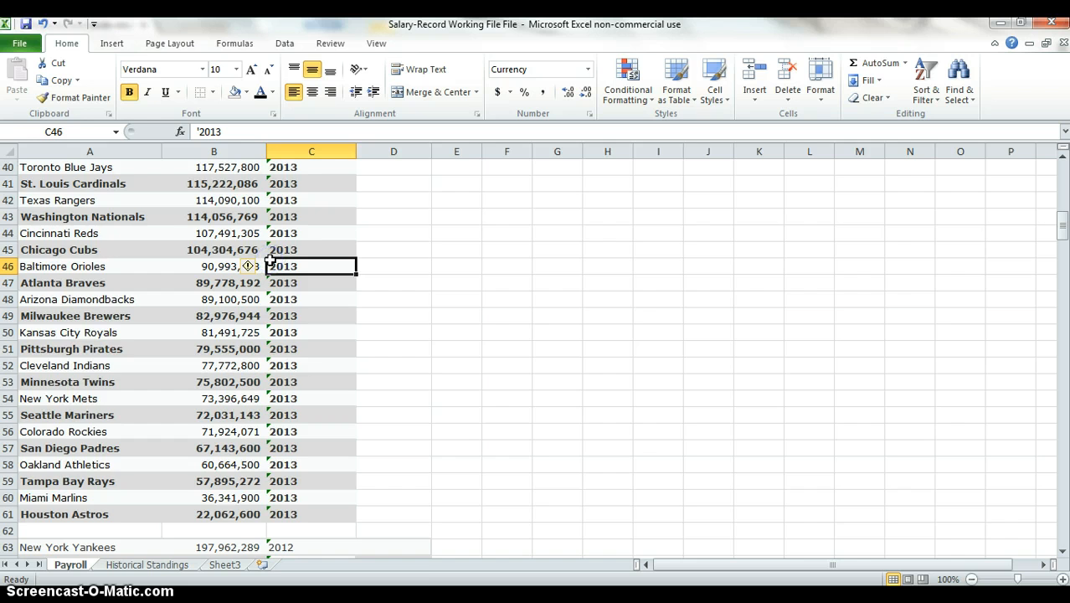
key("ctrl+a")
key("ctrl+a")
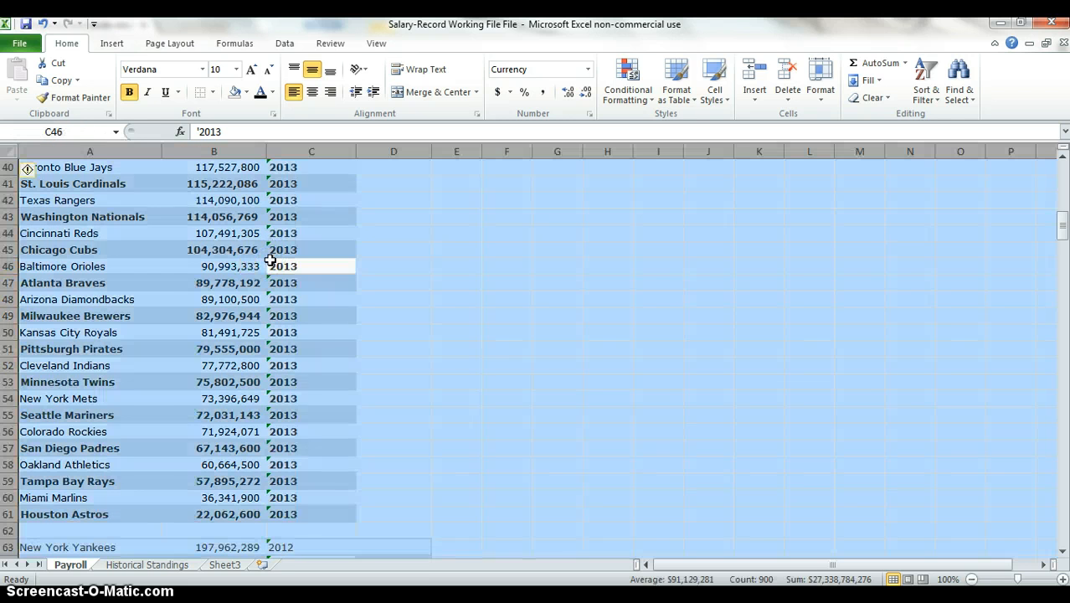
key("ctrl+b")
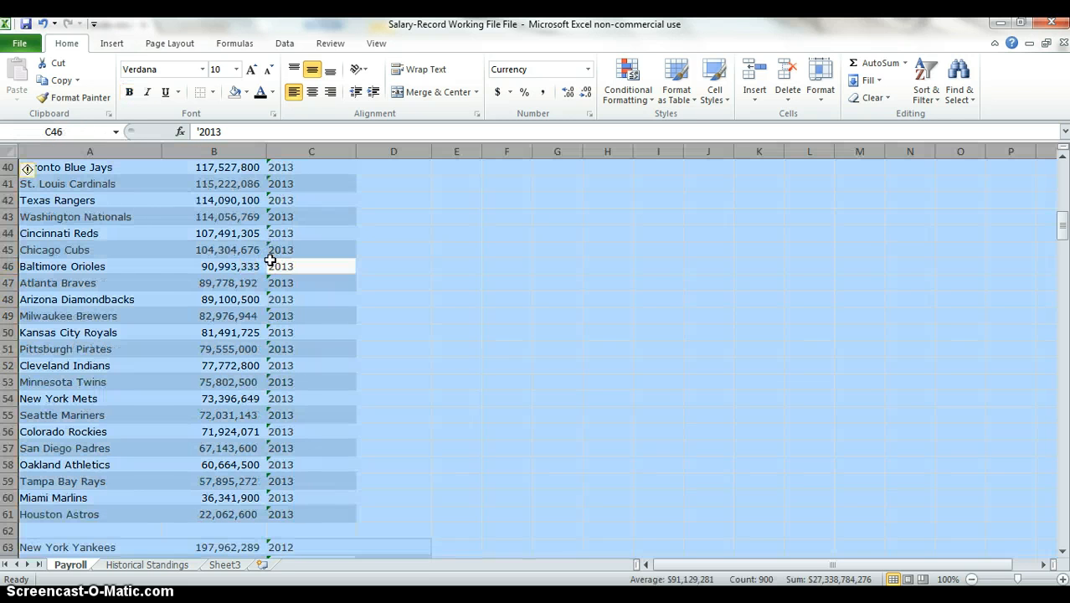
Set the fill of all cells on the sheet to No Fill.
key("alt")
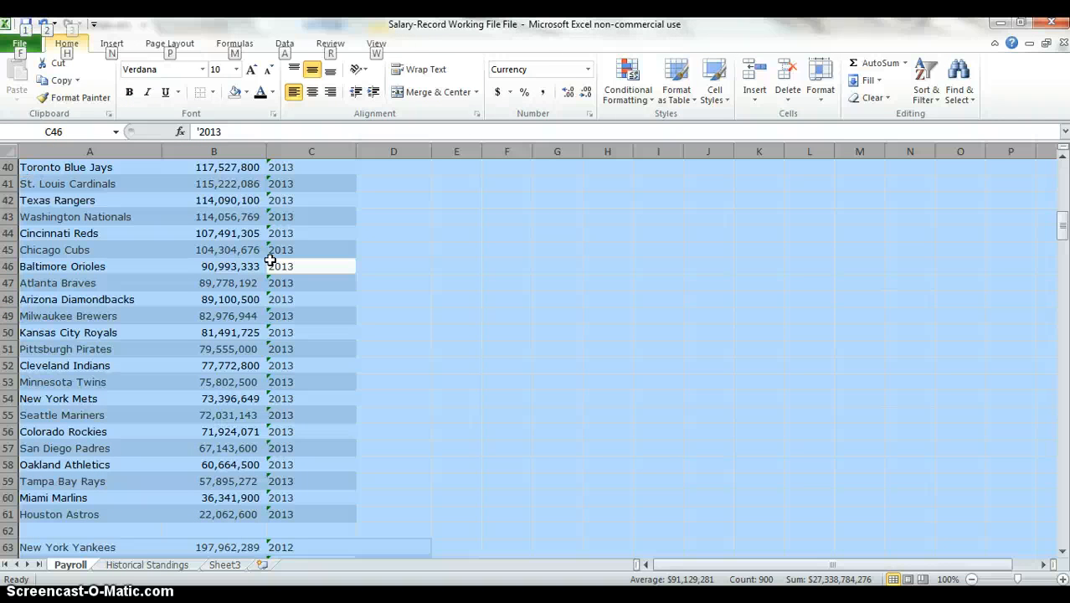
key("h")
key("h")
key("n")
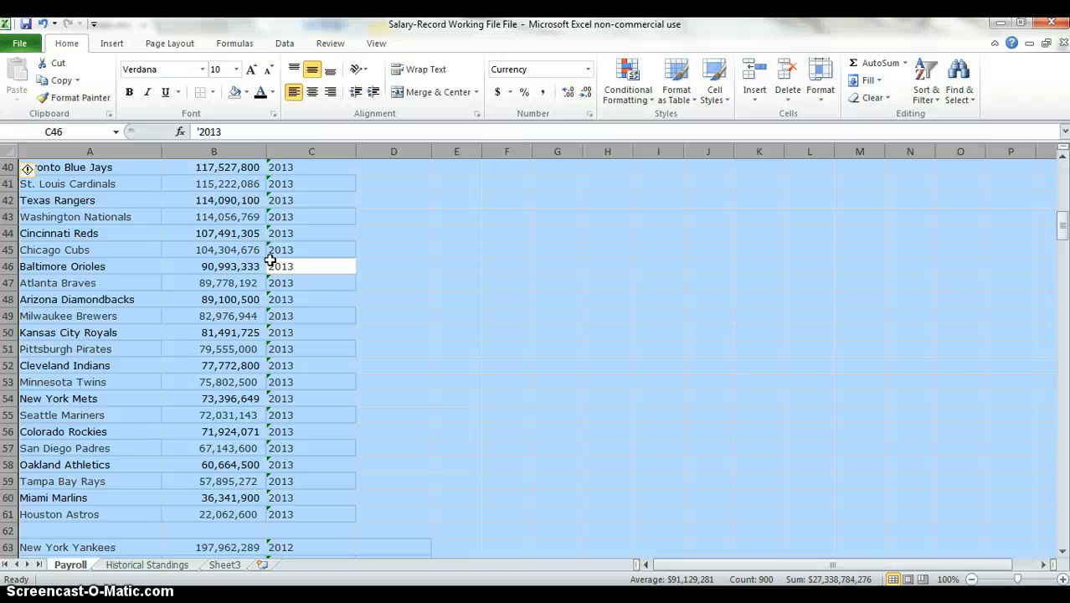
Remove all cell borders from the entire sheet.
key("alt")
key("h")
key("b")
key("n")
key("Up")
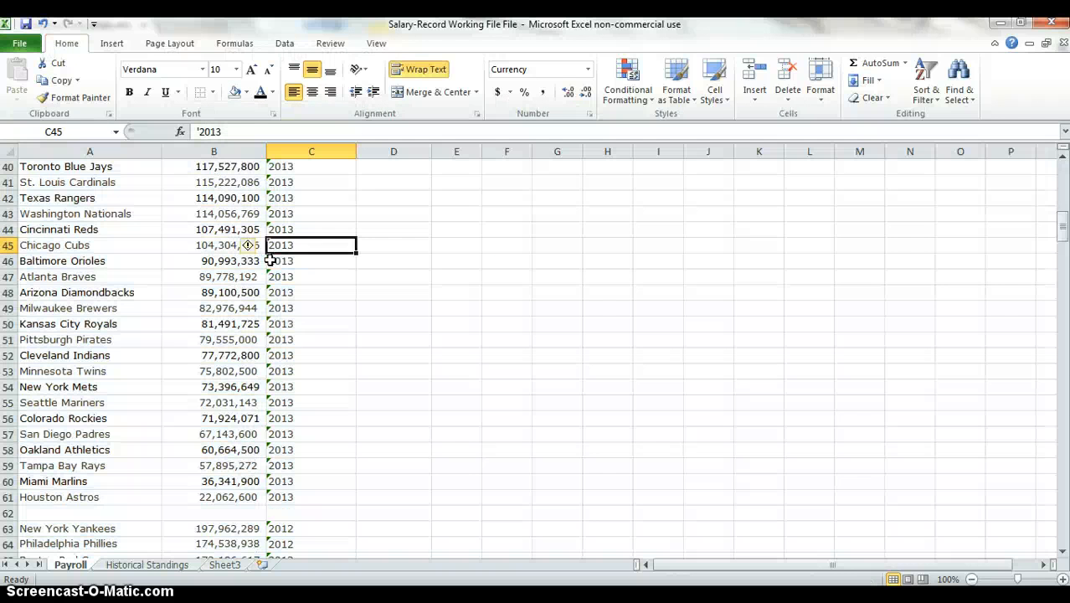
Set the font colour of the entire sheet to automatic black.
key("Left")
key("Left")
key("Up")
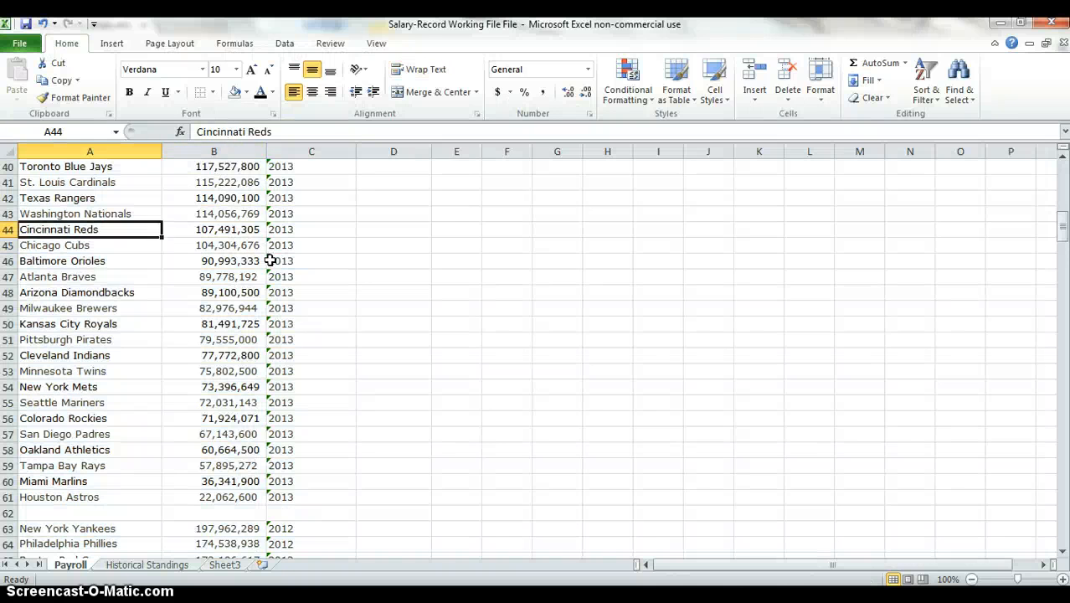
key("ctrl+a")
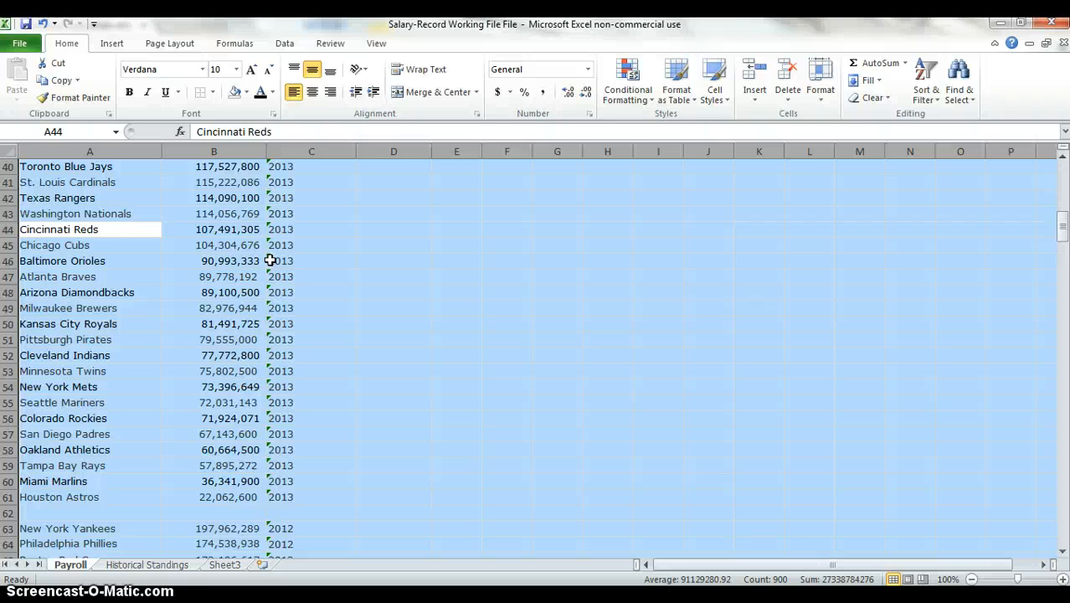
key("alt")
key("h")
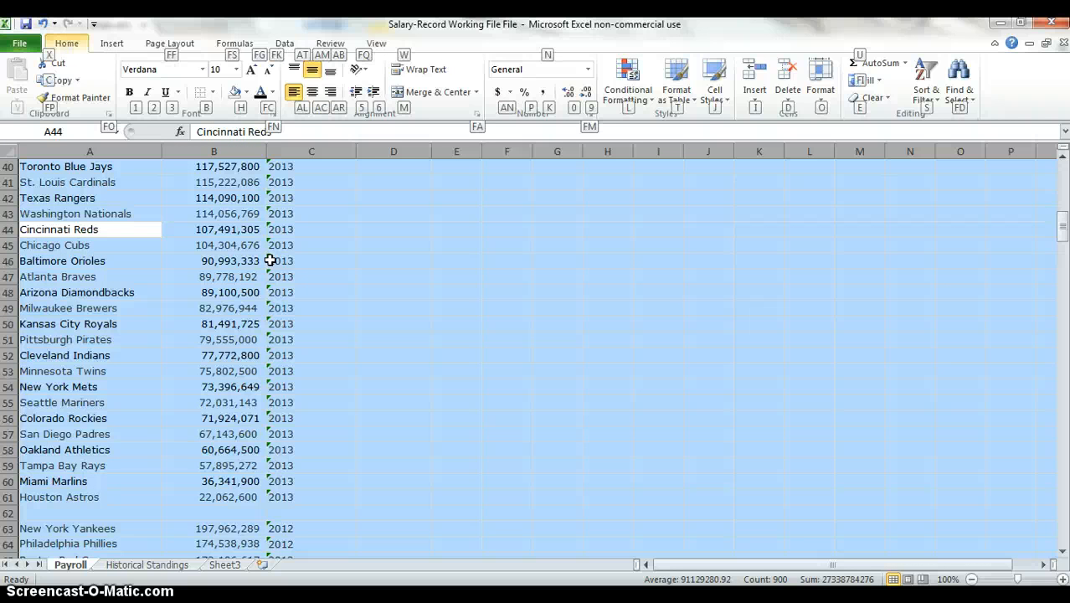
key("f")
key("c")
key("Return")
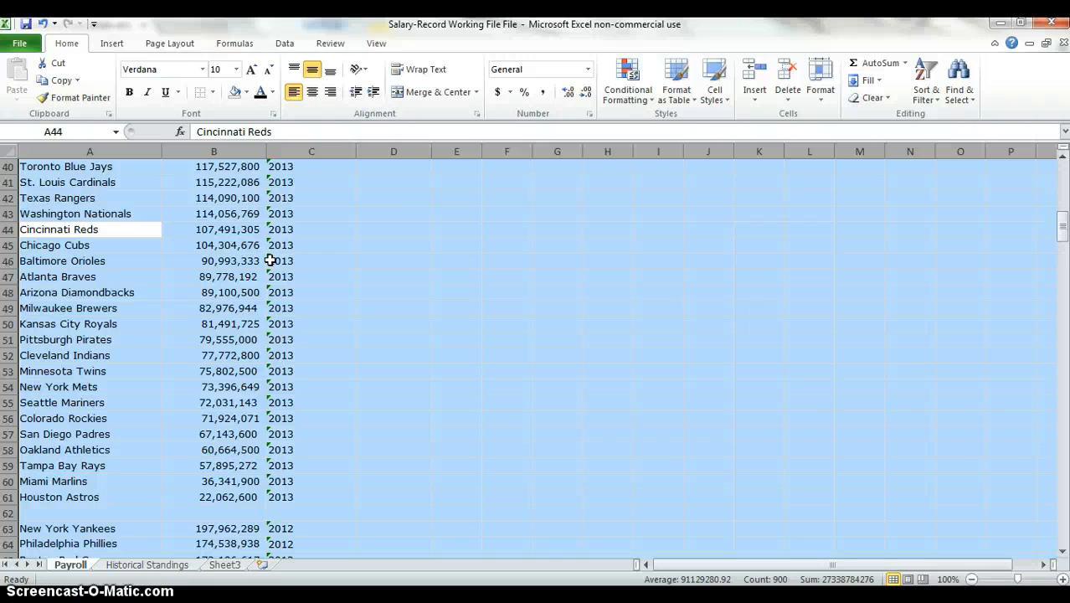
Change the font of the entire sheet to Calibri, size 11.
left_click(151, 68)
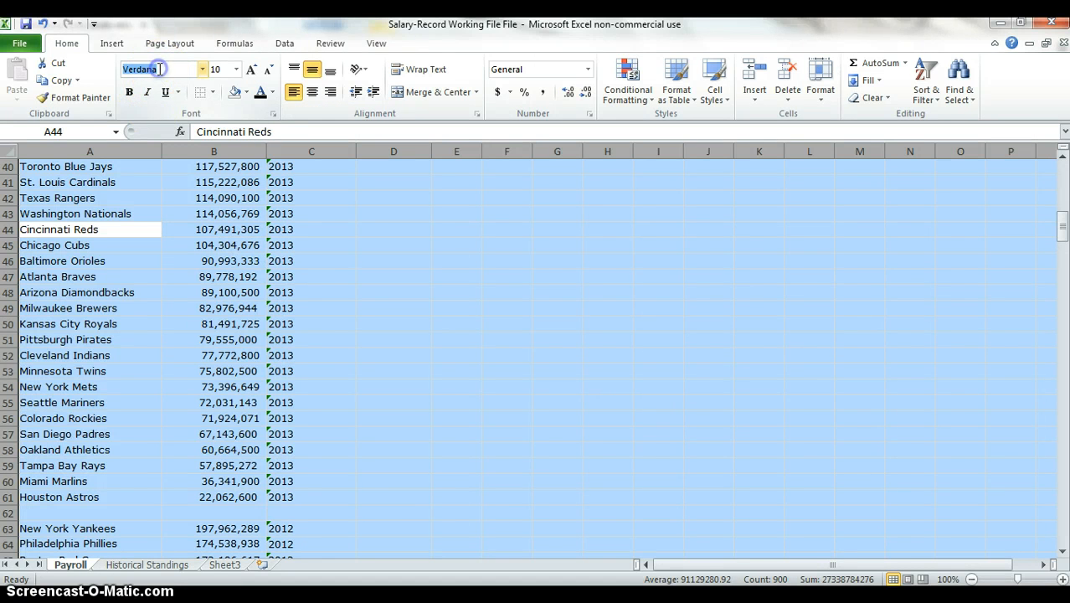
type("Calibri")
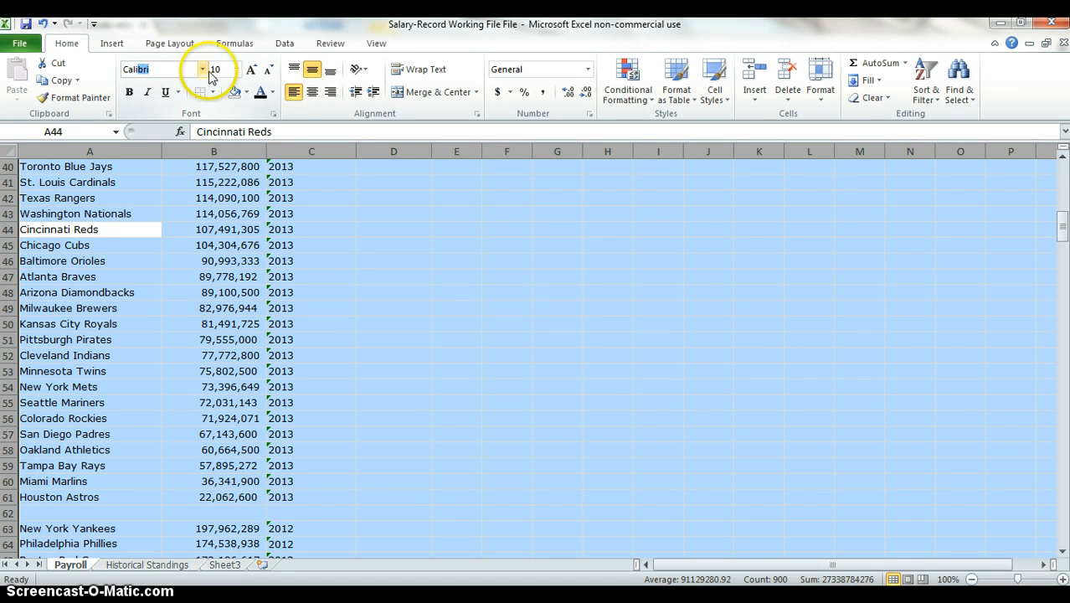
key("Return")
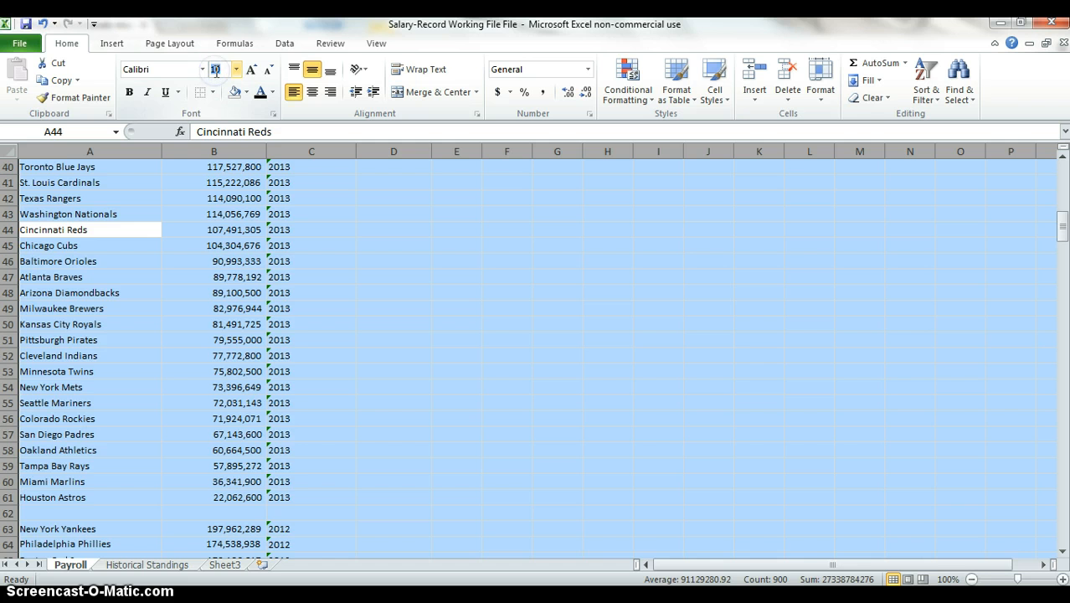
left_click(173, 292)
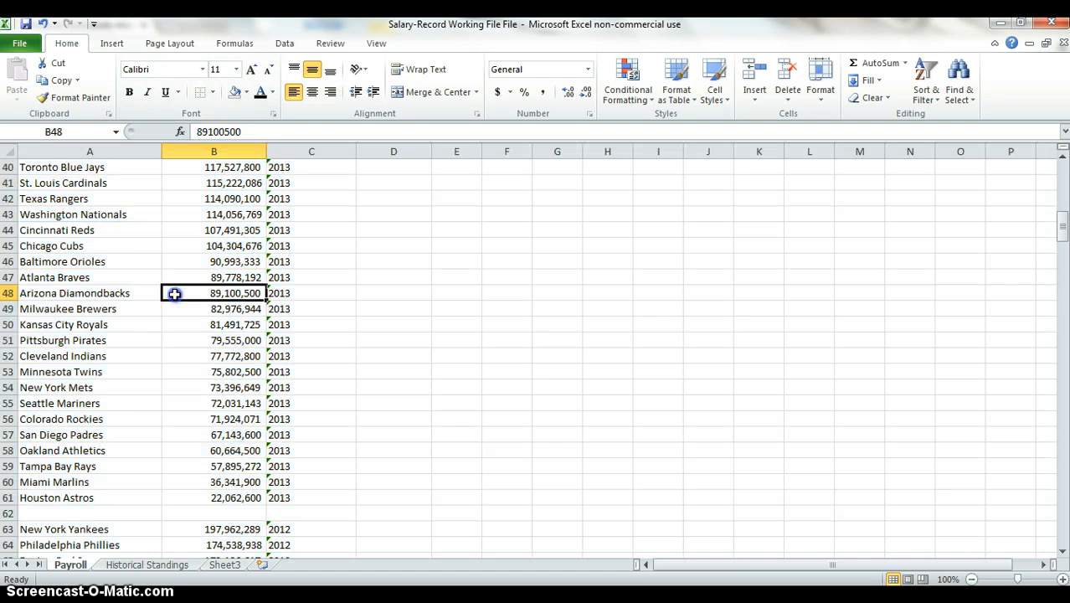
Examine the reformatted payroll records from the 2013 block up to the sheet's first row, checking for uniform formatting.
key("Up")
key("Up")
key("Up")
key("Up")
key("Up")
key("Up")
key("Up")
key("Up")
key("Up")
key("Up")
key("Up")
key("Up")
key("Up")
key("Up")
key("Up")
key("Up")
key("ctrl+Up")
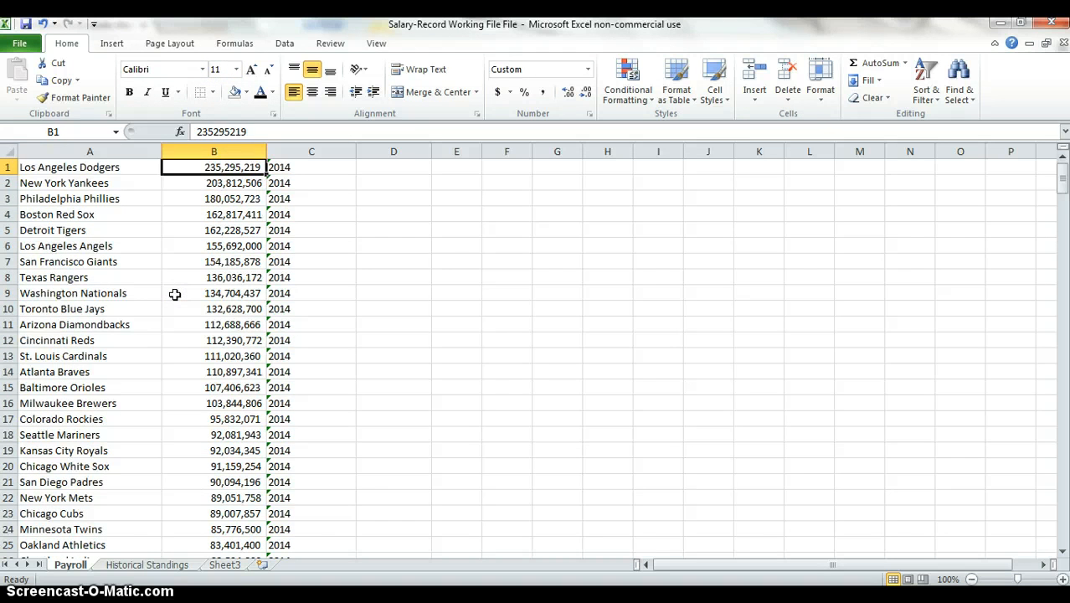
Check the first record's team, salary and year cells, and go to the last team of the 2014 block.
key("Down")
key("Up")
key("Right")
key("Left")
key("Left")
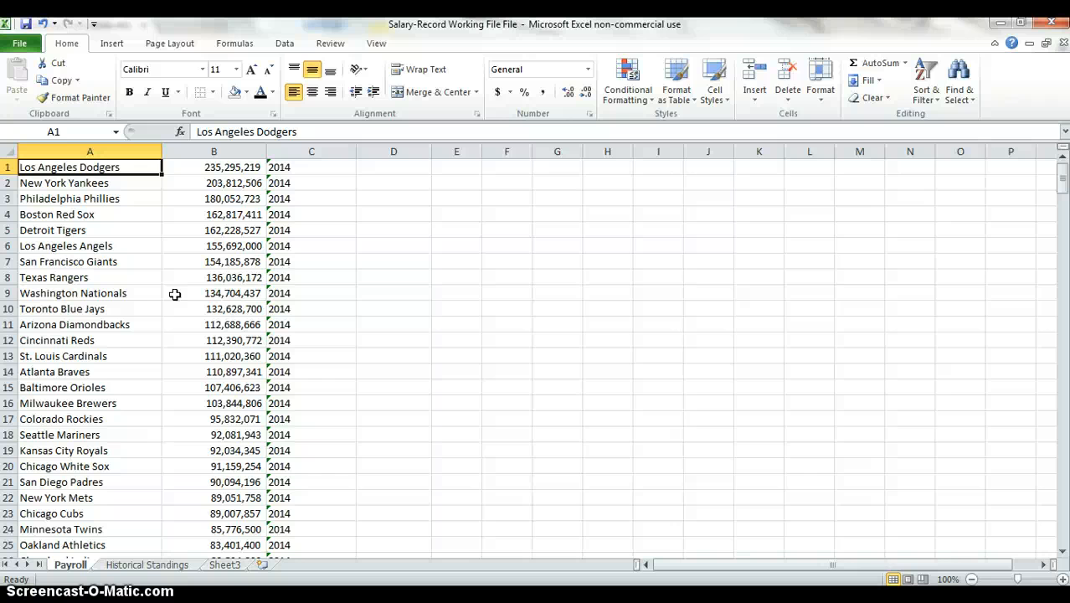
key("ctrl+Down")
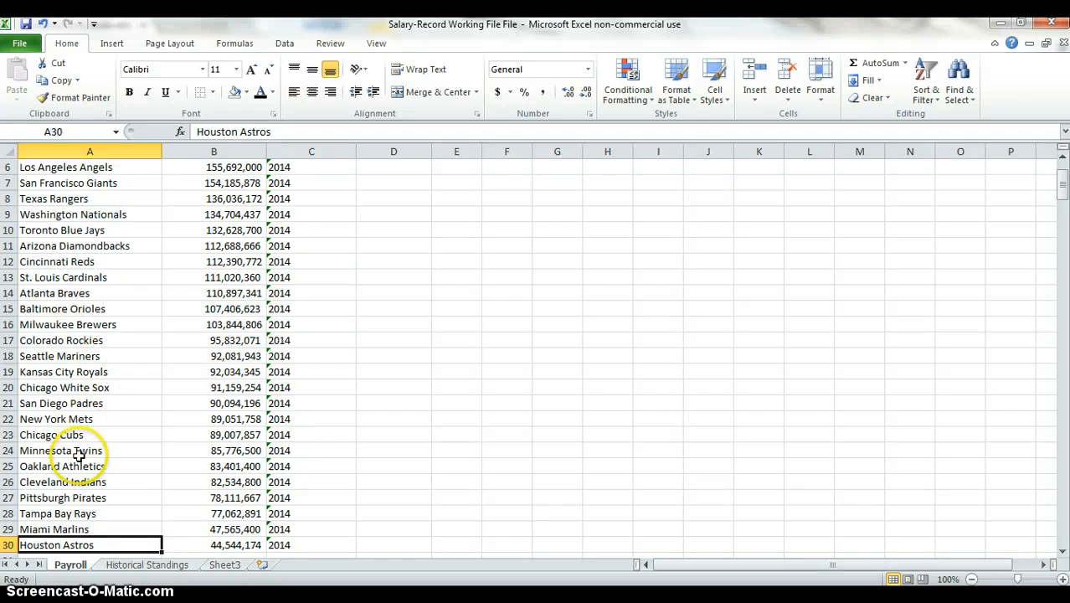